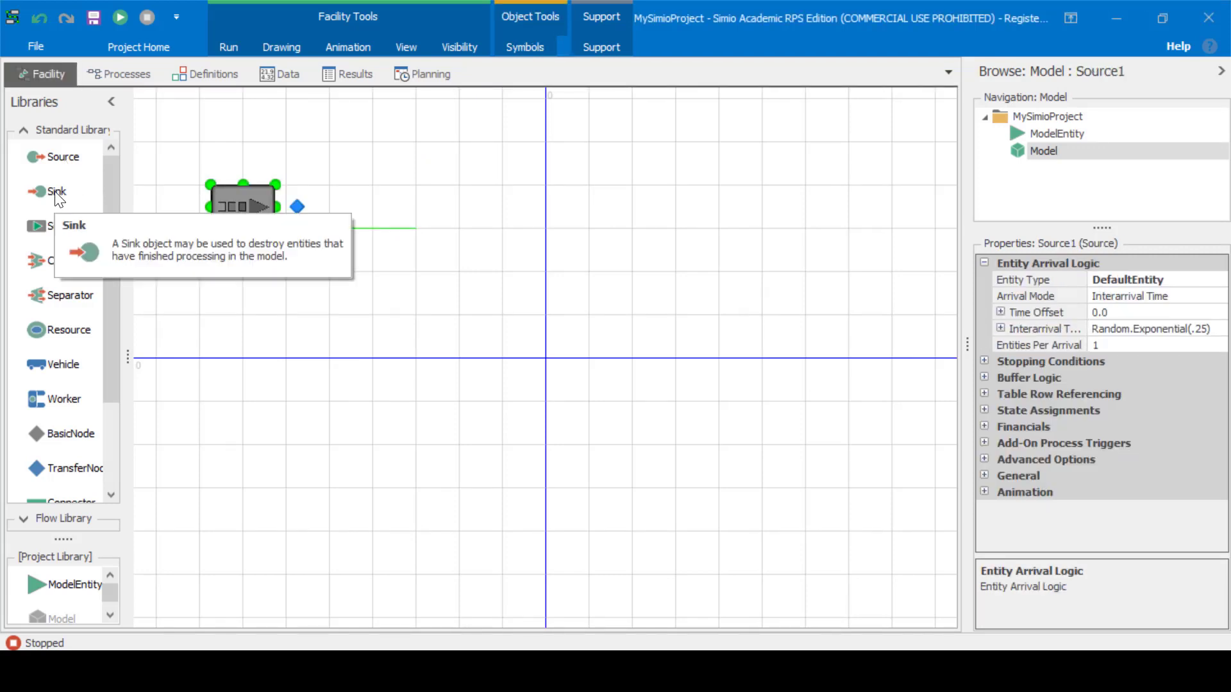
# Add three Servers, a Sink at the lower right, and a ModelEntity to the canvas
pyautogui.moveTo(58, 228); pyautogui.dragTo(401, 313)
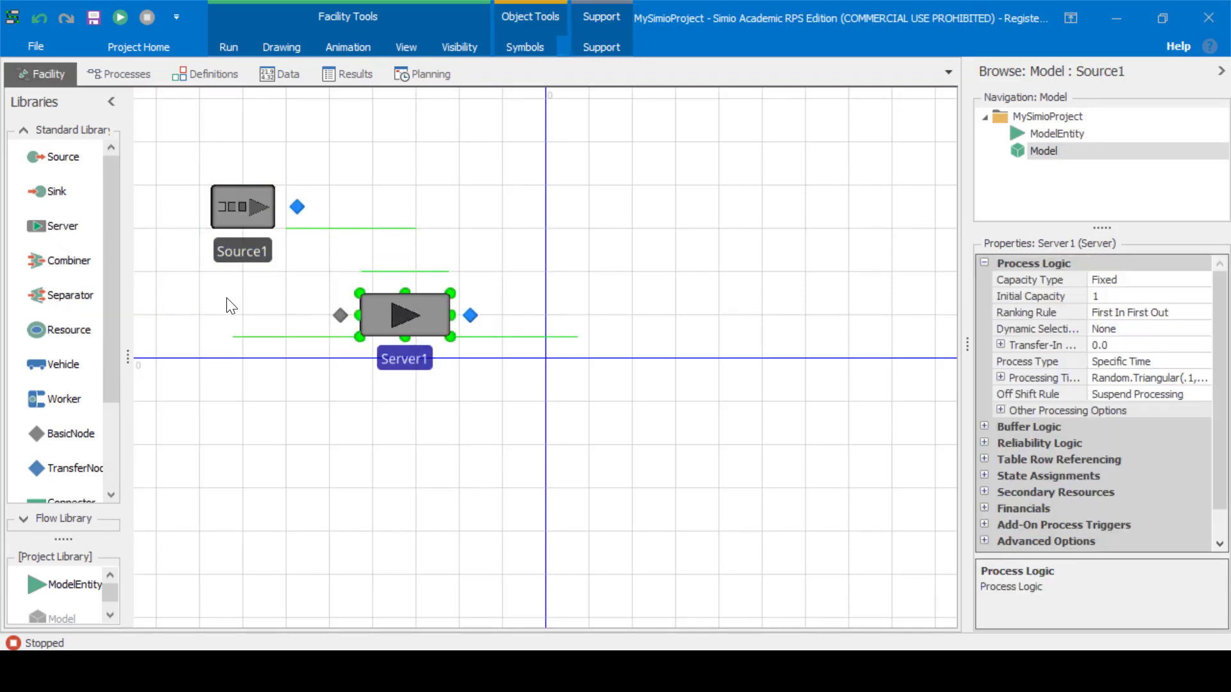
pyautogui.moveTo(58, 228); pyautogui.dragTo(546, 394)
pyautogui.moveTo(56, 225); pyautogui.dragTo(708, 468)
pyautogui.moveTo(57, 192); pyautogui.dragTo(896, 545)
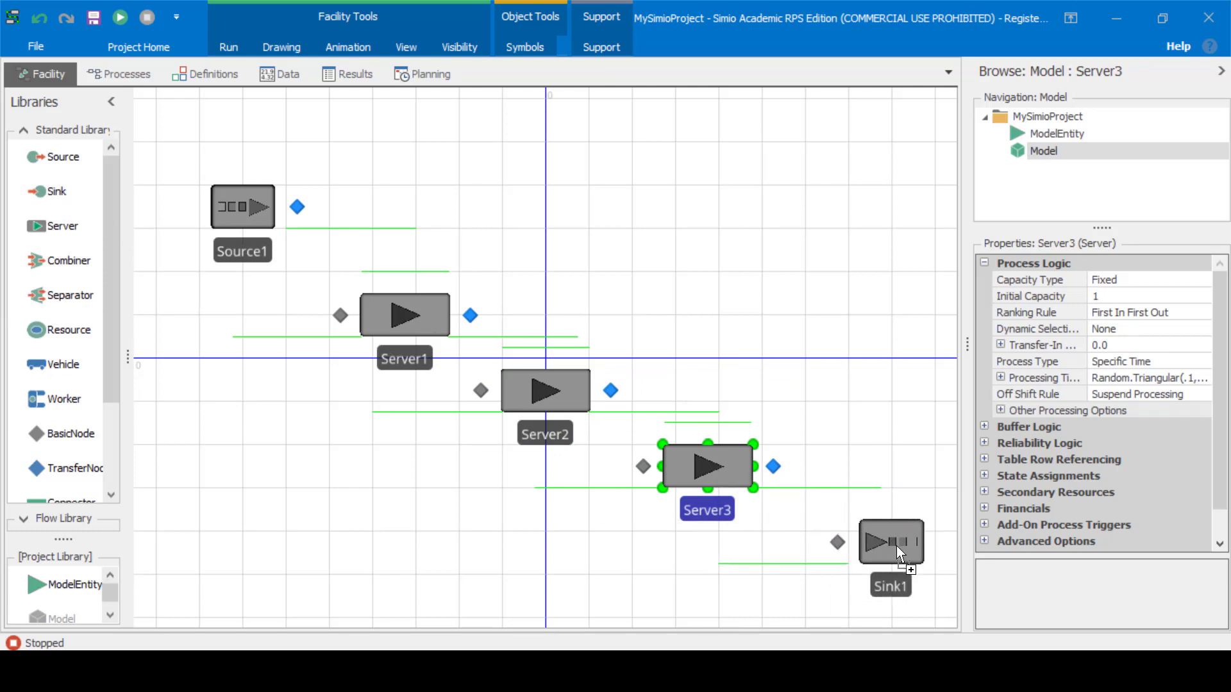
pyautogui.moveTo(82, 598); pyautogui.dragTo(199, 355)
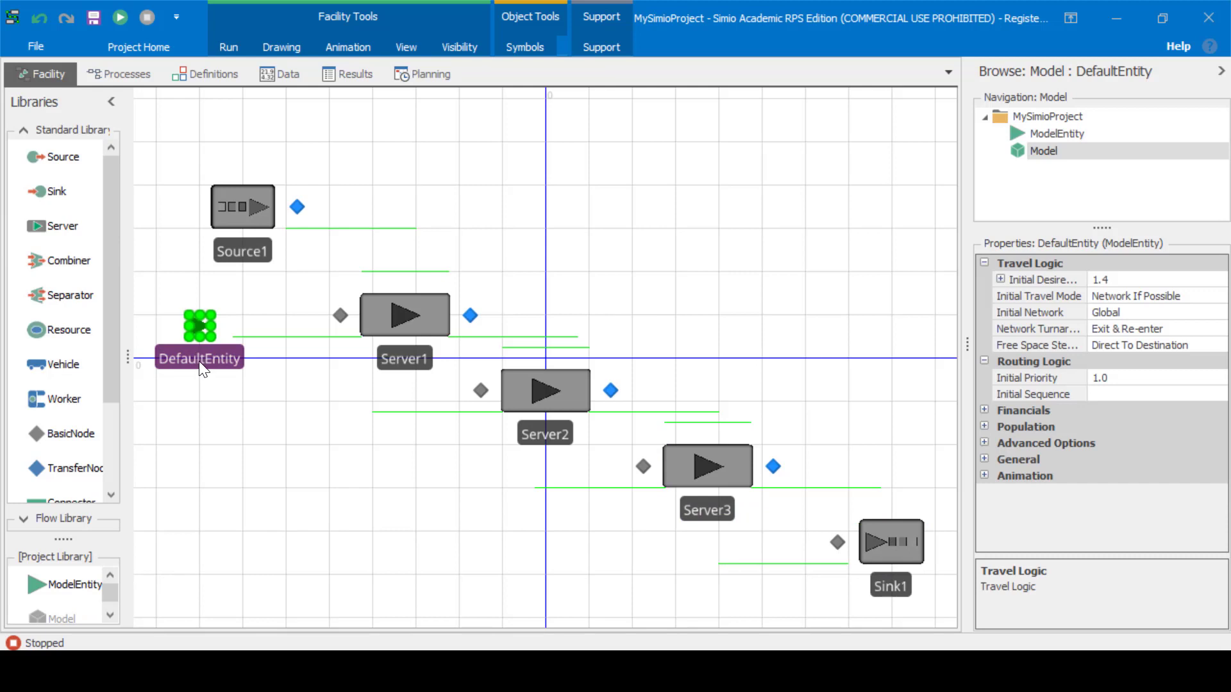
# Rename the entity to Applicants and make Source1 create Applicants
pyautogui.doubleClick(199, 361)
pyautogui.press('BackSpace')
pyautogui.write('eff')
pyautogui.press('BackSpace')
pyautogui.press('BackSpace')
pyautogui.press('BackSpace')
pyautogui.write('Applicants')
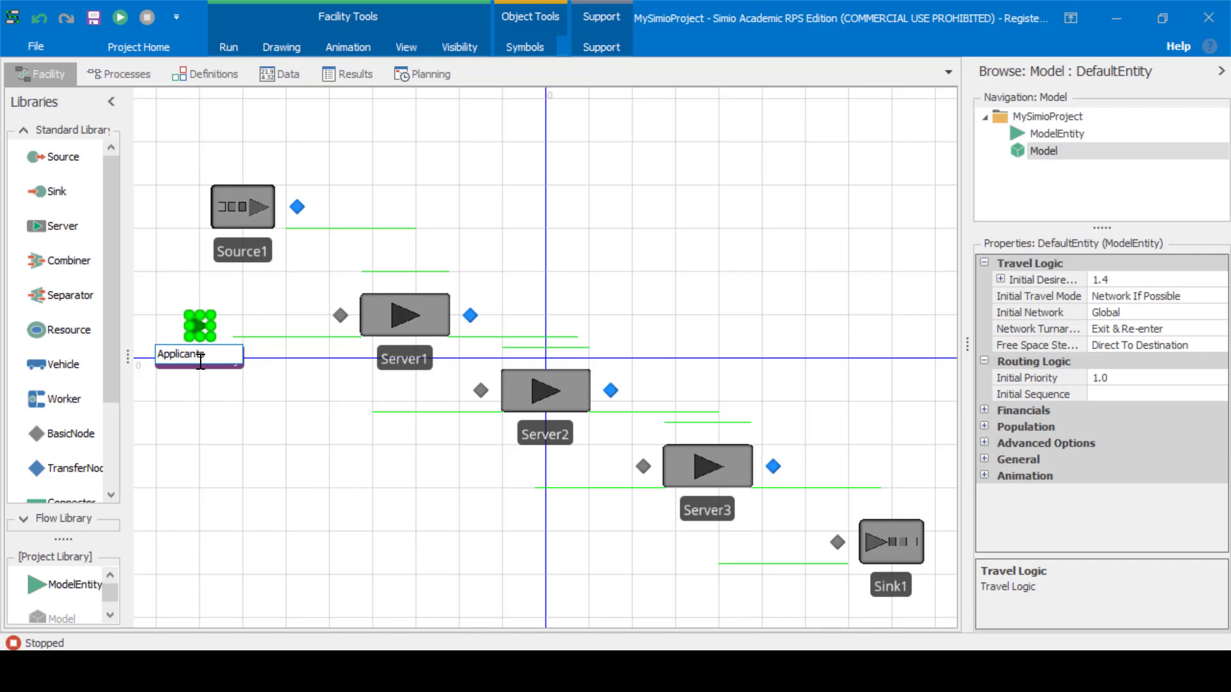
pyautogui.click(274, 384)
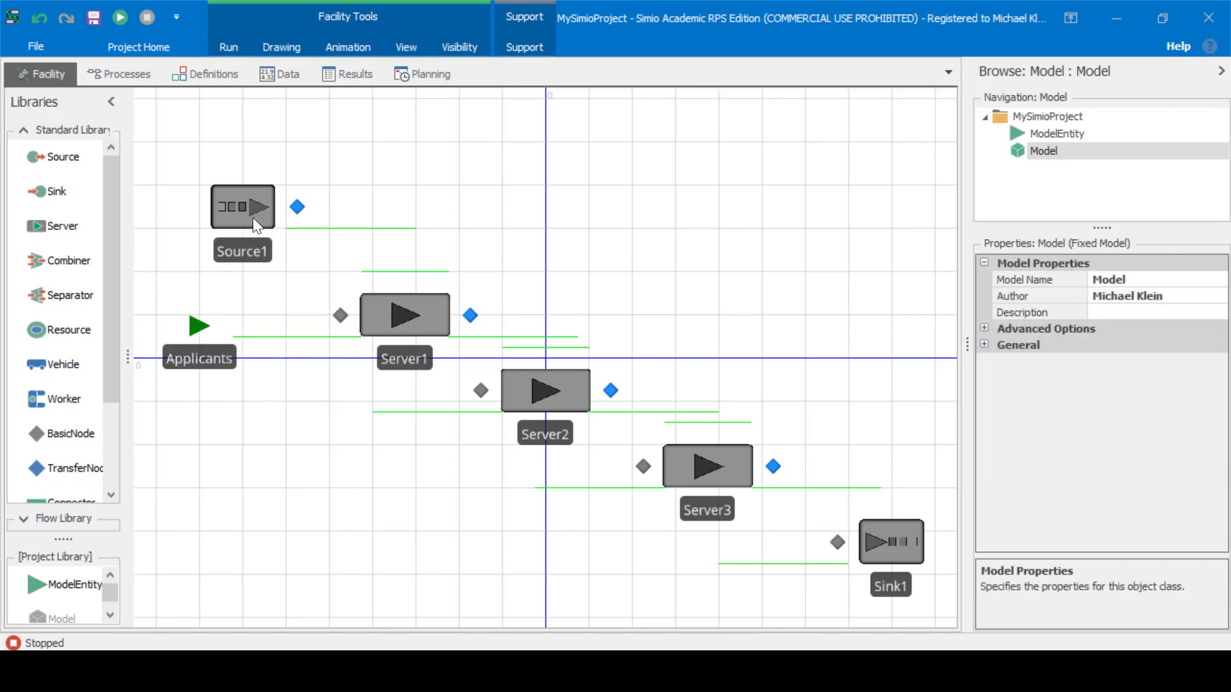
pyautogui.click(252, 217)
pyautogui.click(1157, 280)
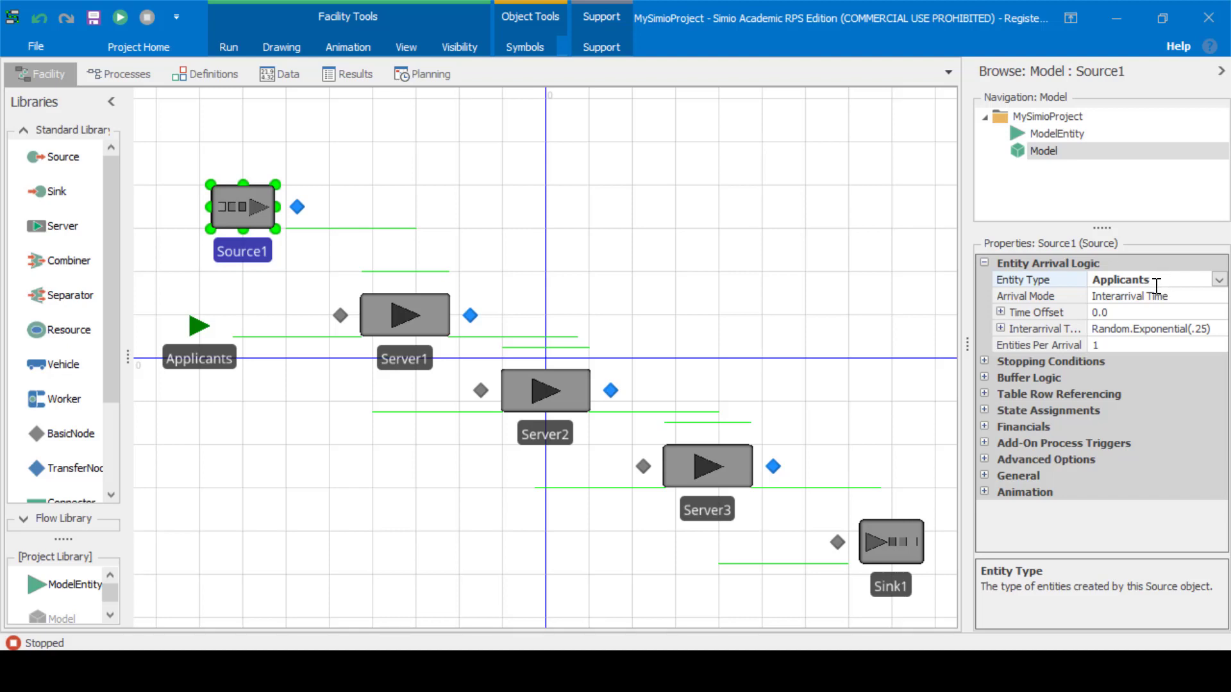
# Rename Server1 to CheckIn, Server2 to Exam and Server3 to CheckOut
pyautogui.click(405, 312)
pyautogui.click(410, 356)
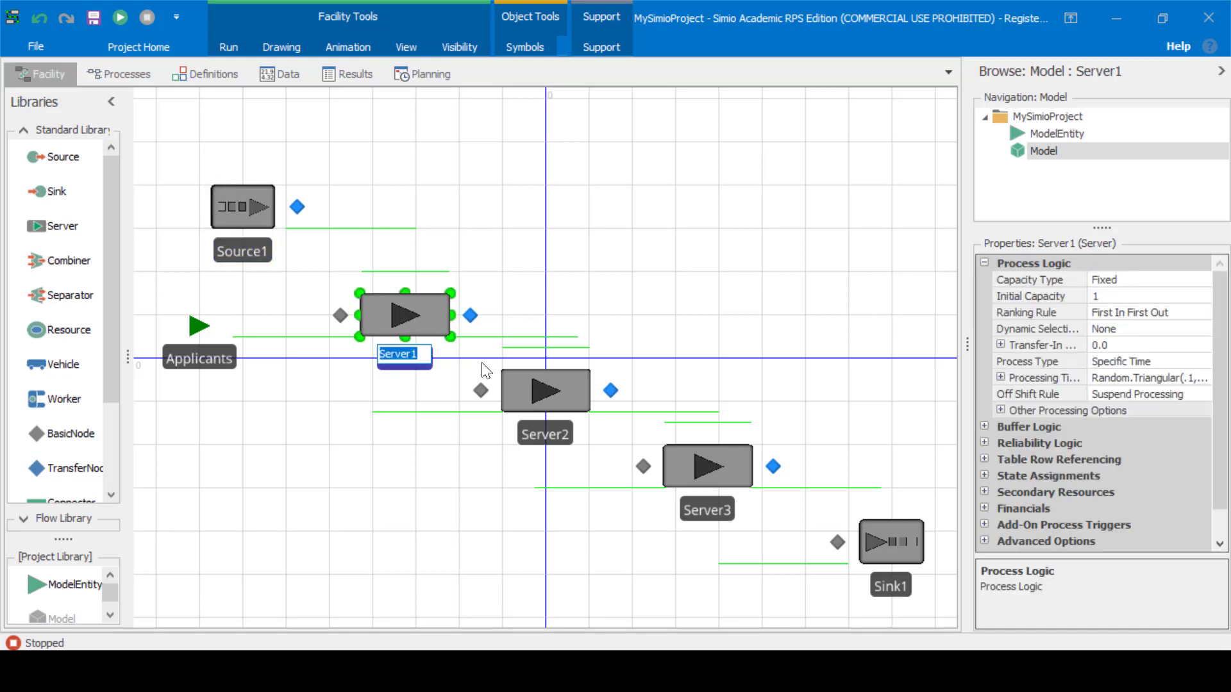
pyautogui.write('CheckIn')
pyautogui.click(544, 436)
pyautogui.click(544, 436)
pyautogui.click(554, 433)
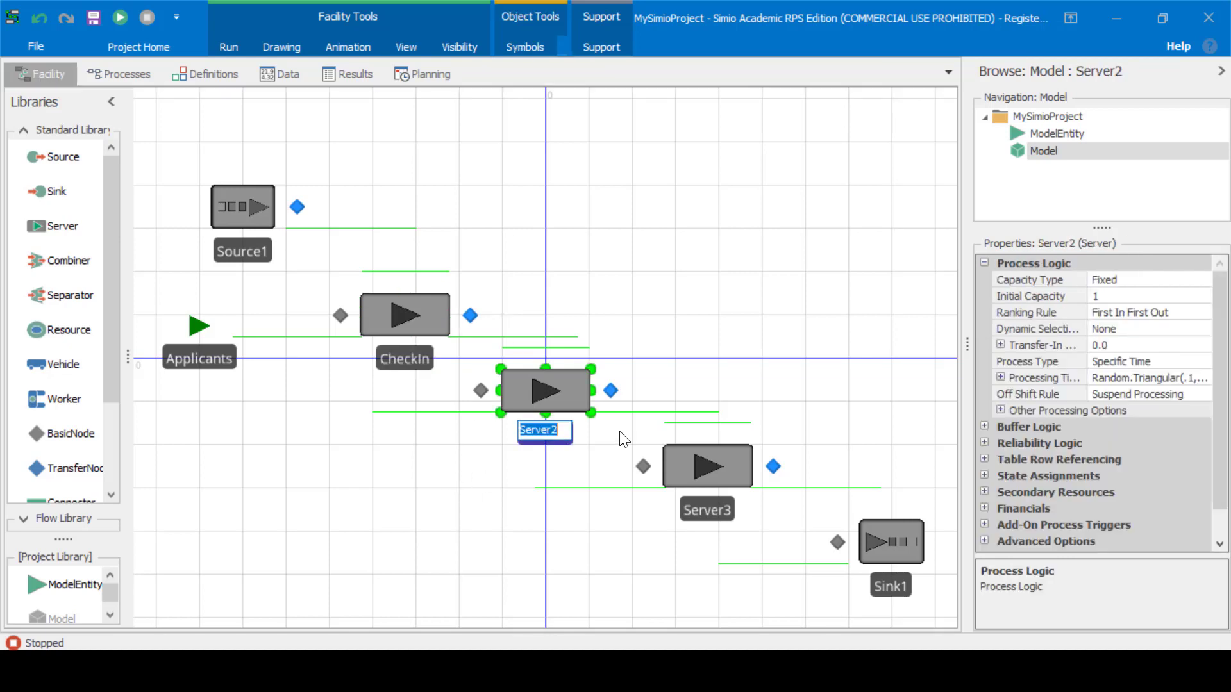
pyautogui.write('Exam')
pyautogui.click(712, 503)
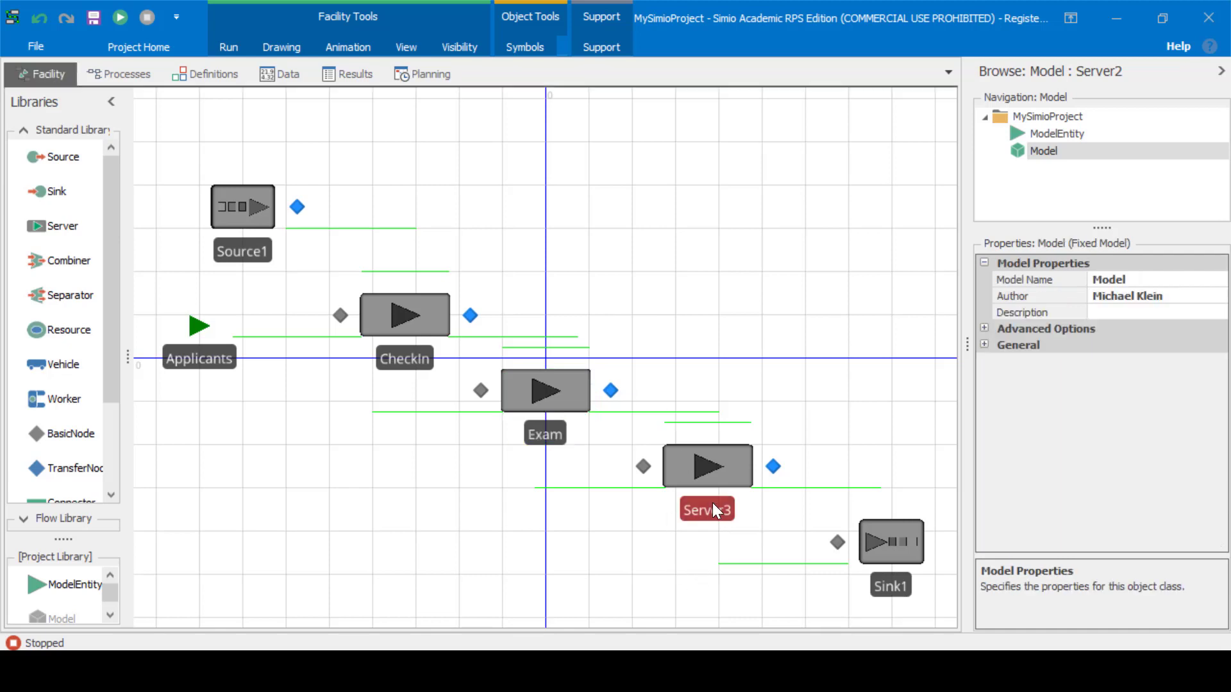
pyautogui.click(713, 509)
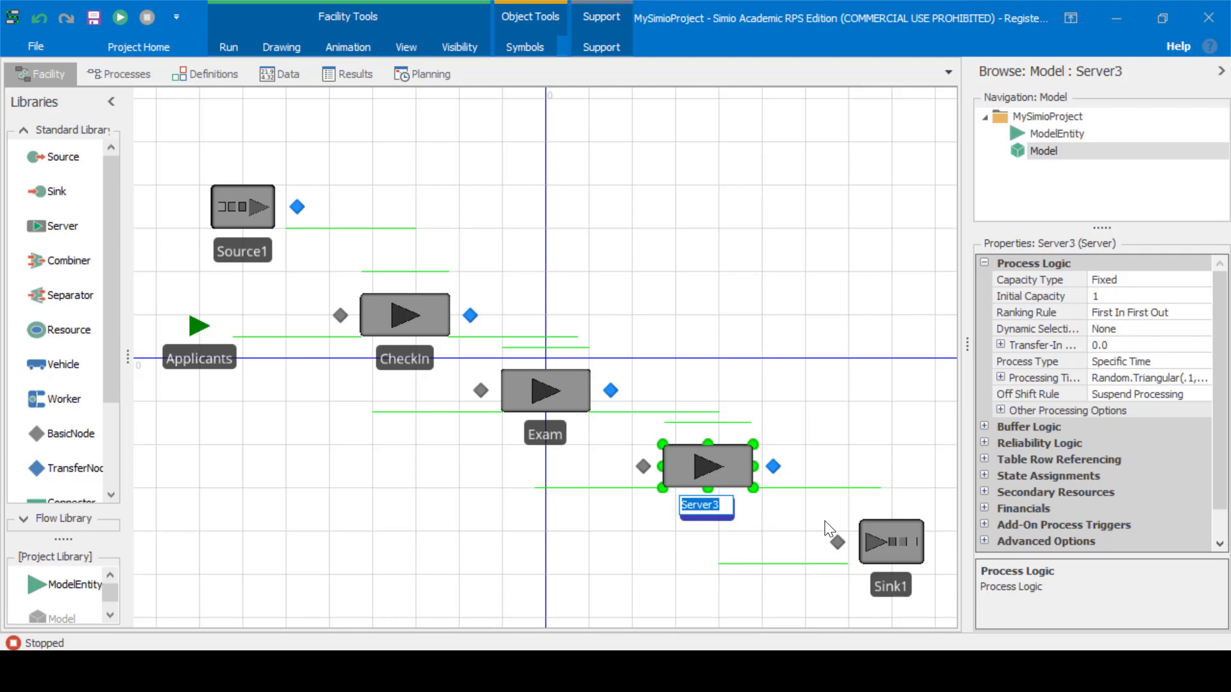
pyautogui.write('CheckOut')
pyautogui.click(643, 594)
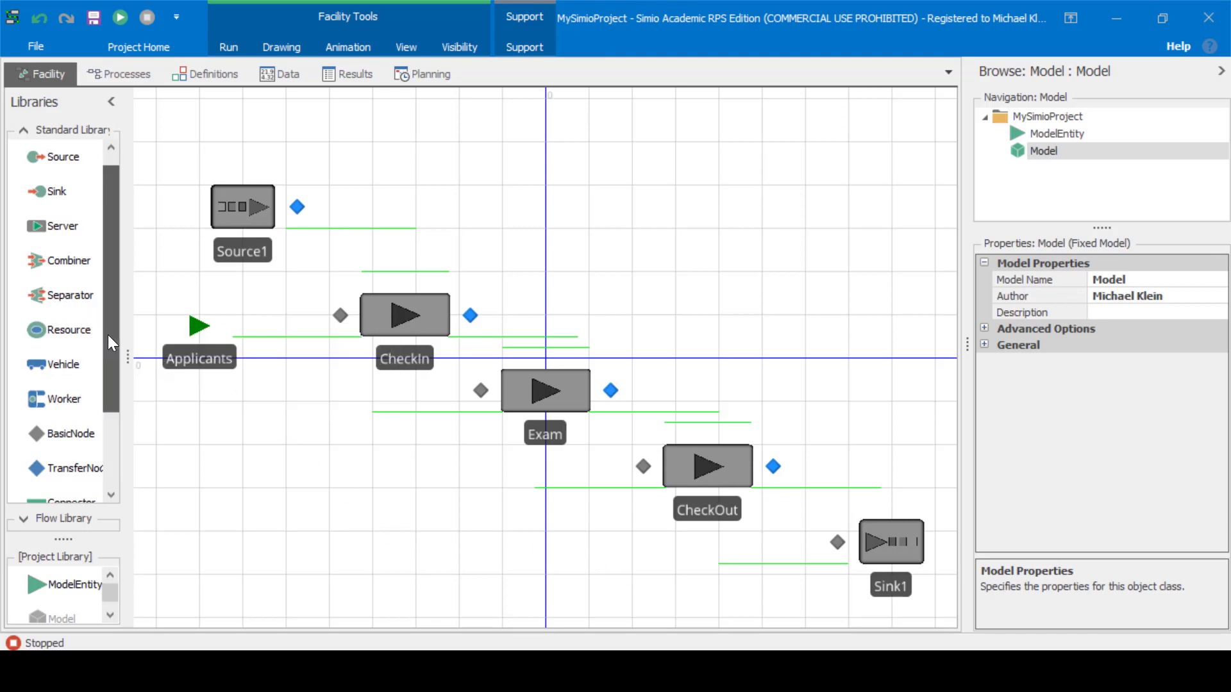
pyautogui.moveTo(110, 318); pyautogui.dragTo(105, 394)
# Draw connectors linking Source1 to CheckIn, CheckIn to Exam, Exam to CheckOut, and CheckOut to Sink1
pyautogui.click(82, 382)
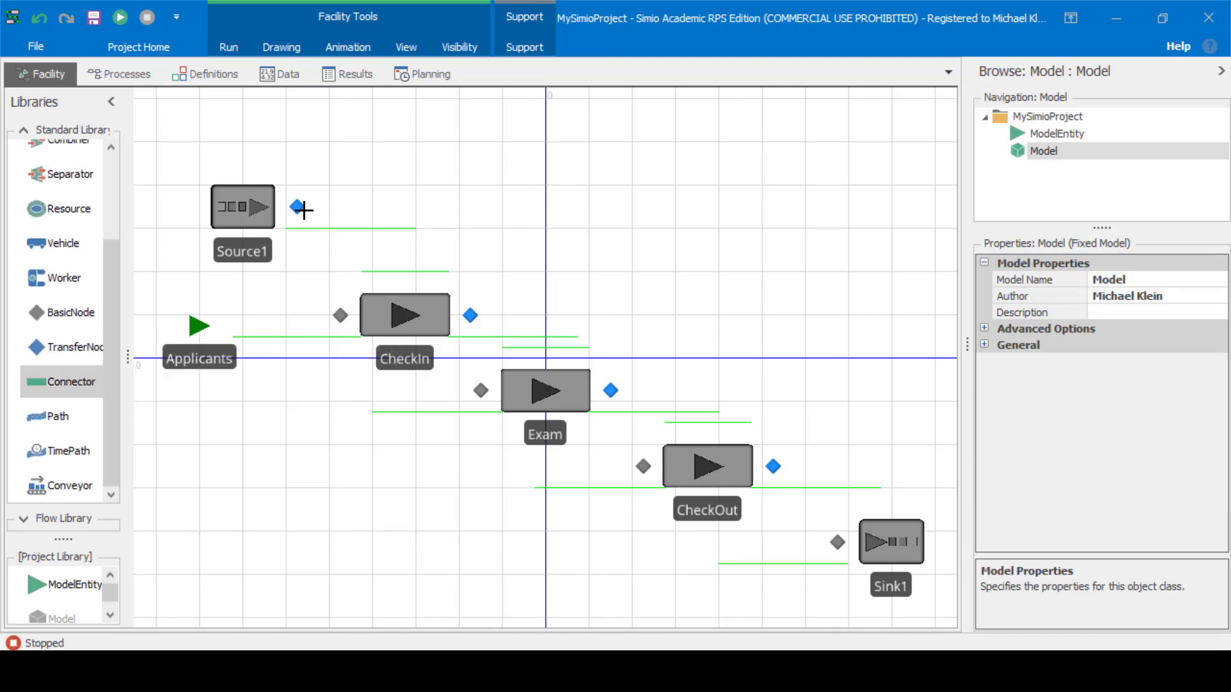
pyautogui.click(296, 207)
pyautogui.click(341, 316)
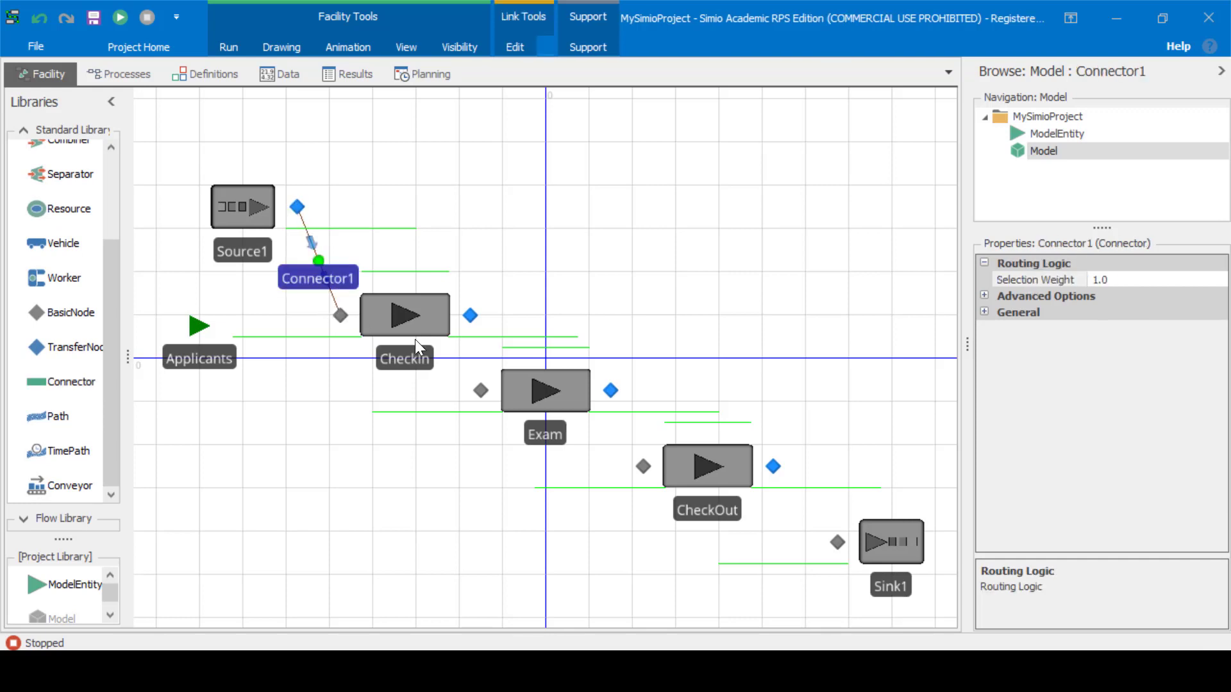
pyautogui.click(73, 385)
pyautogui.click(471, 316)
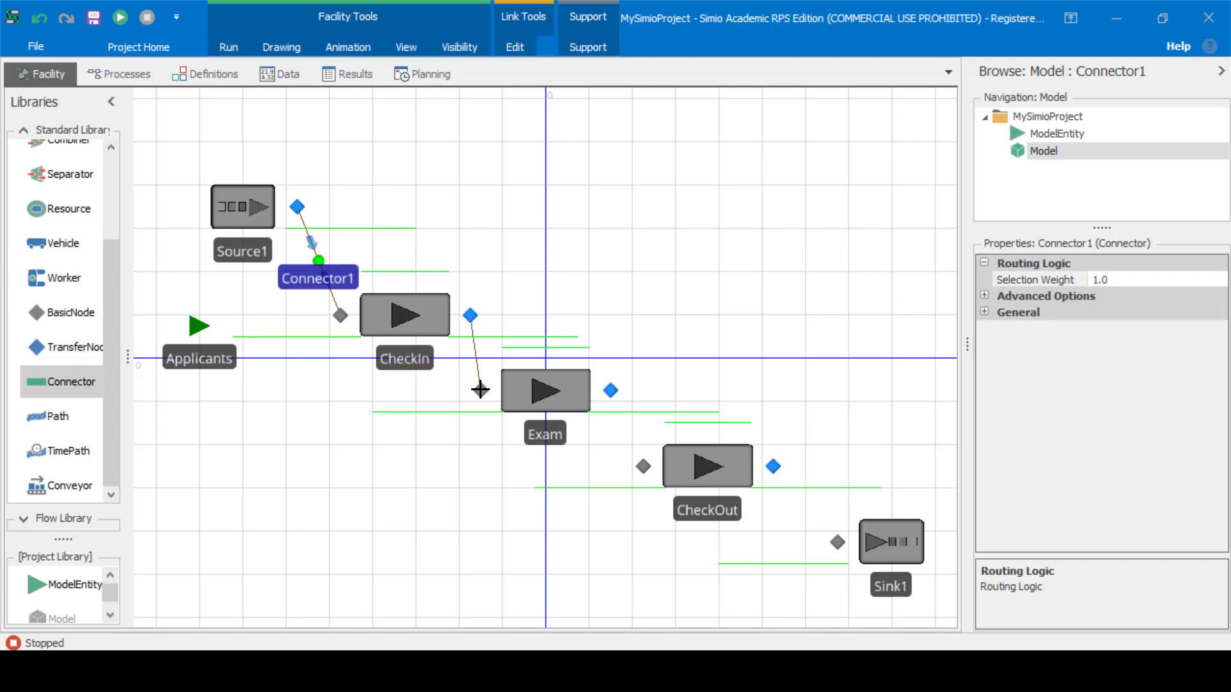
pyautogui.click(480, 389)
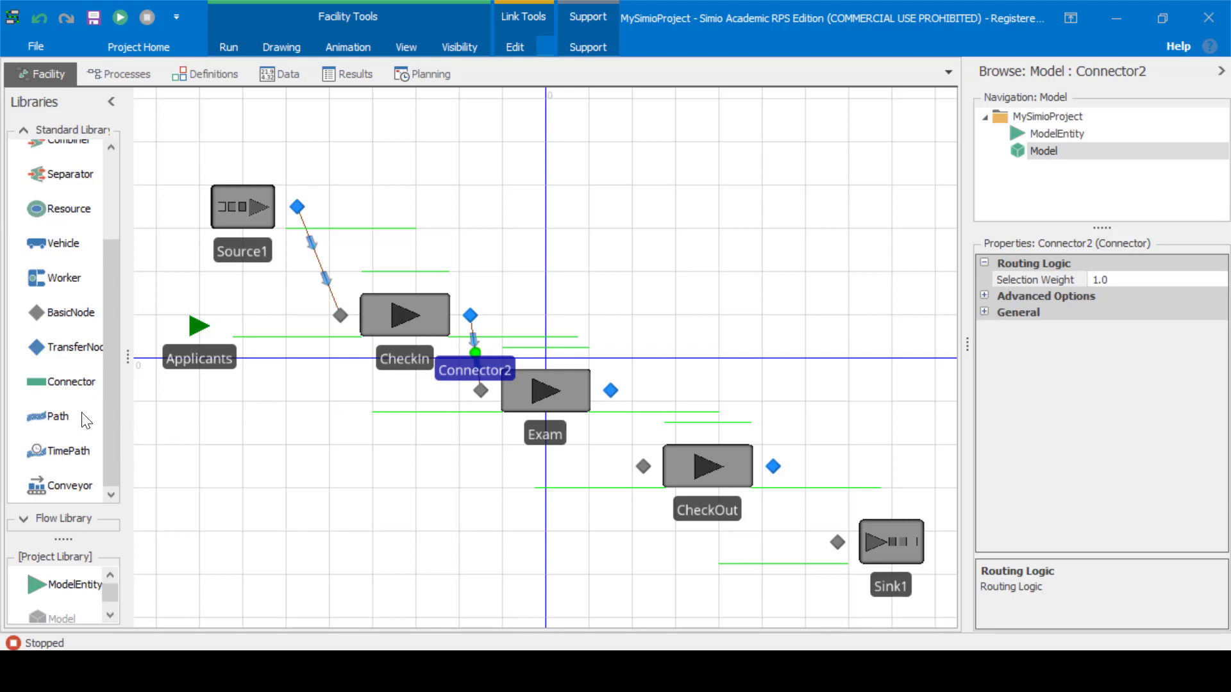
pyautogui.click(84, 387)
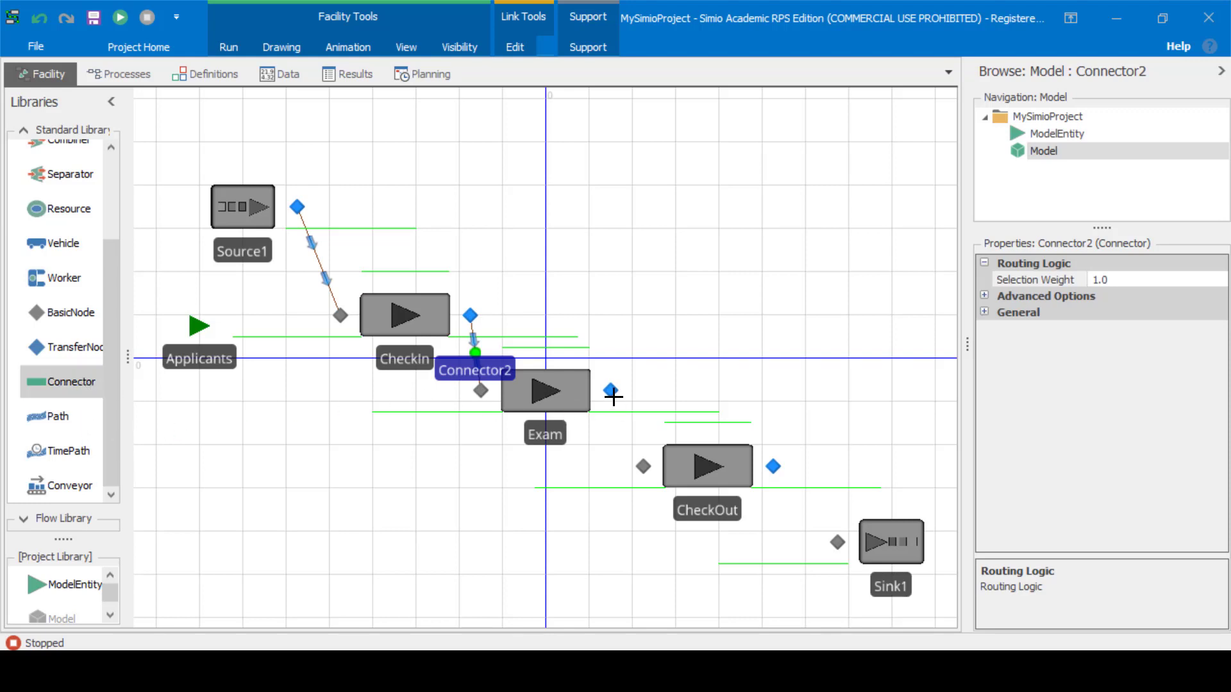
pyautogui.click(611, 390)
pyautogui.click(643, 466)
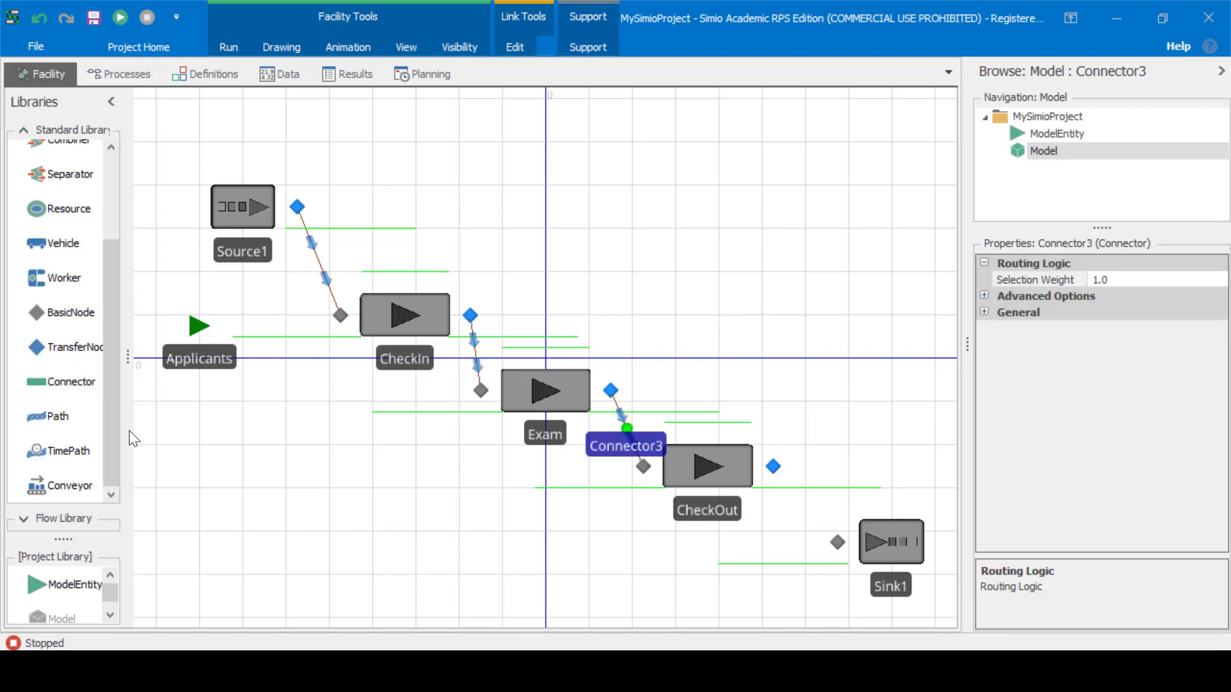
pyautogui.click(55, 381)
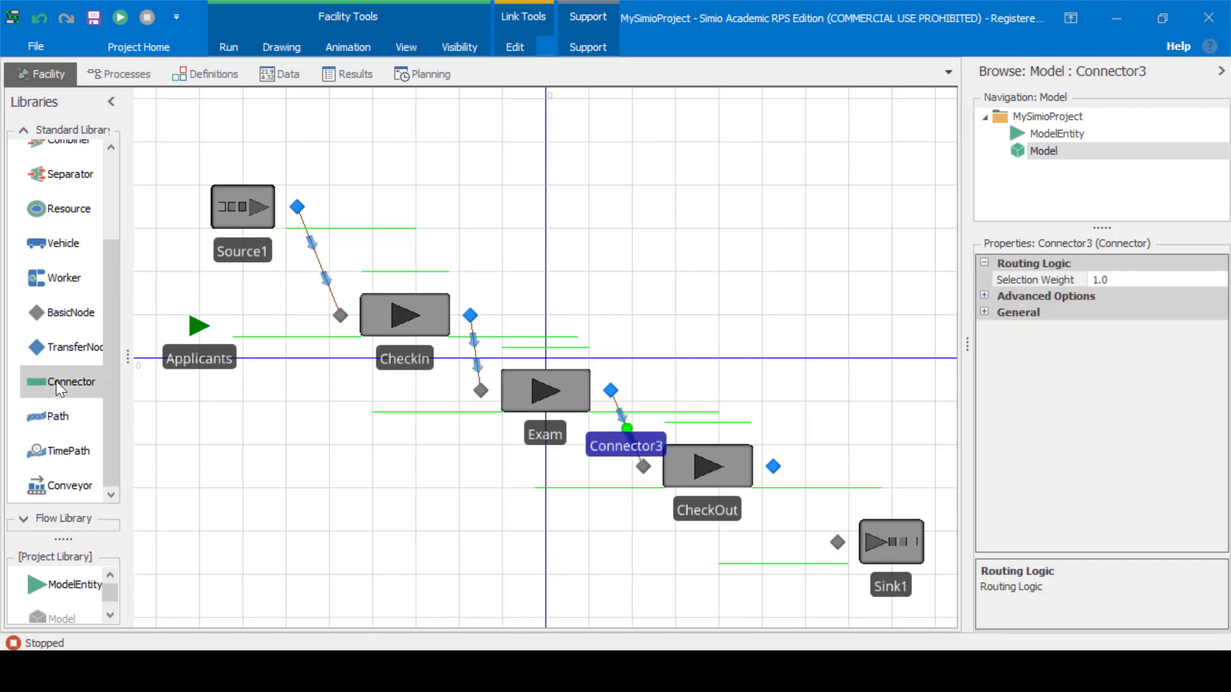
pyautogui.click(773, 466)
pyautogui.click(837, 542)
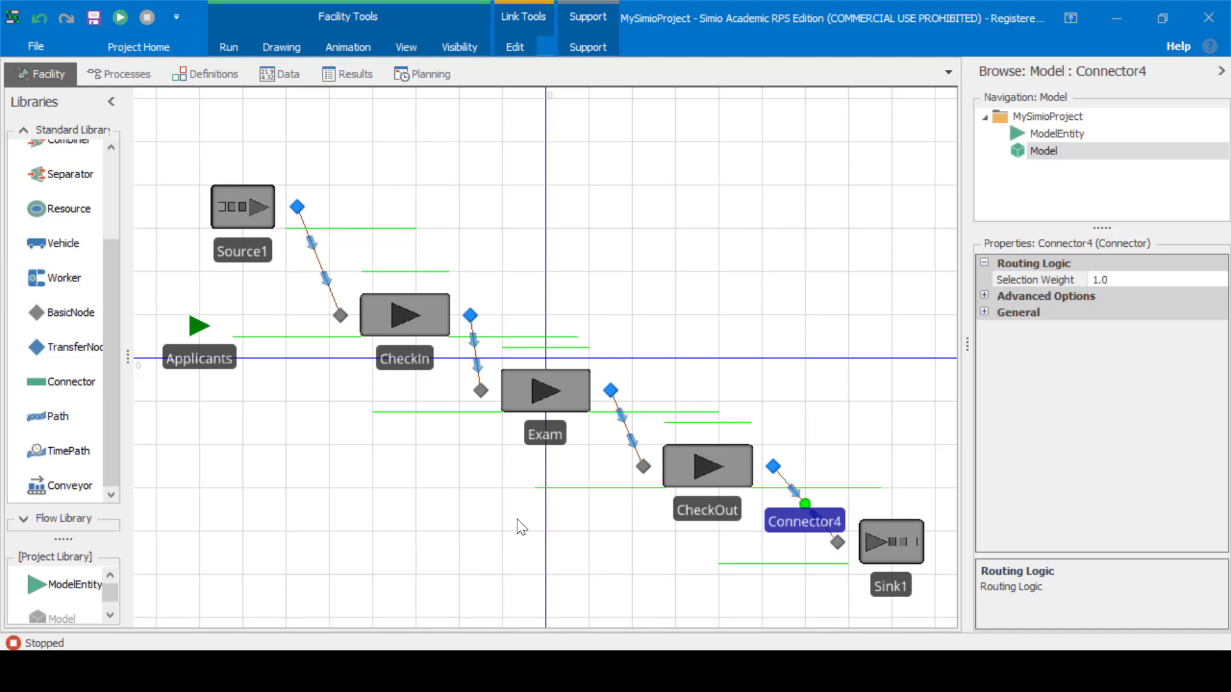
# Change Source1's interarrival time from .25 to Random.Exponential(6) minutes
pyautogui.click(252, 211)
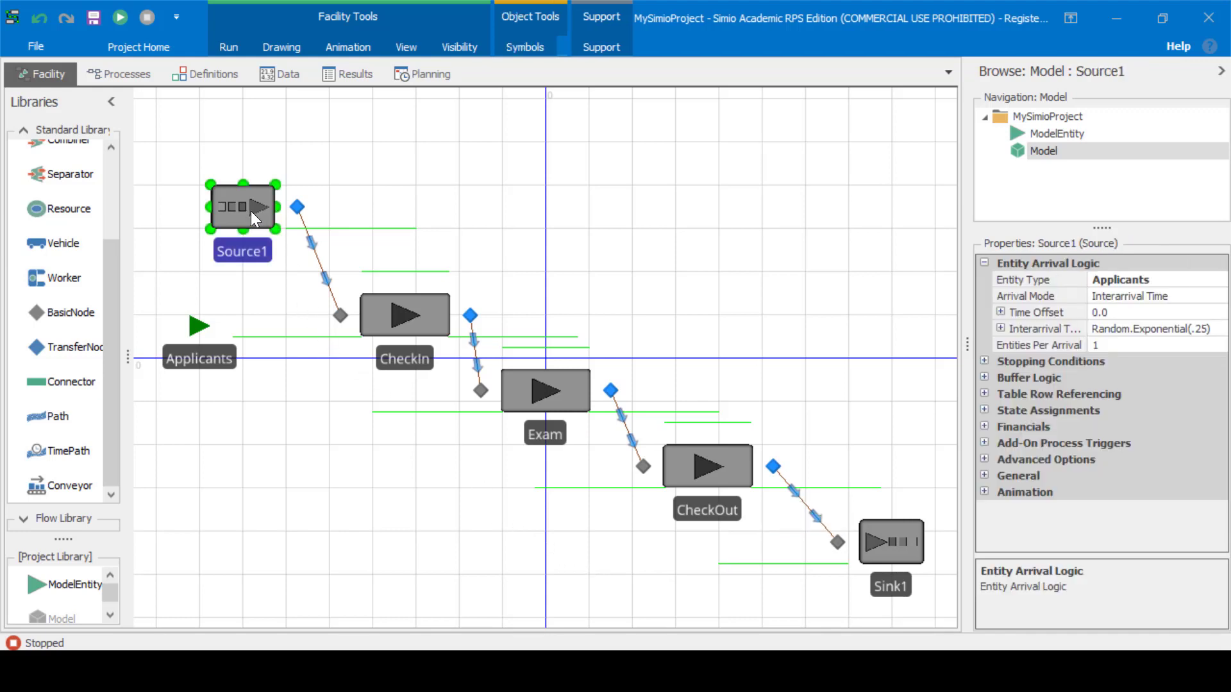
pyautogui.click(1152, 332)
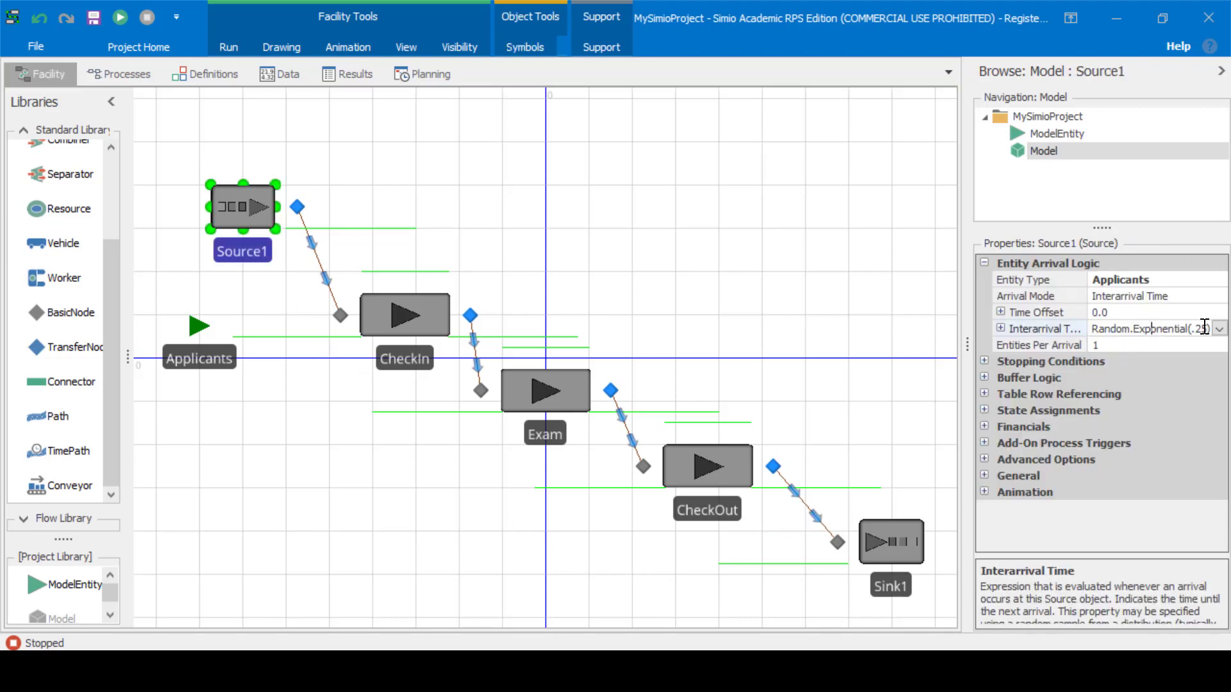
pyautogui.click(1220, 330)
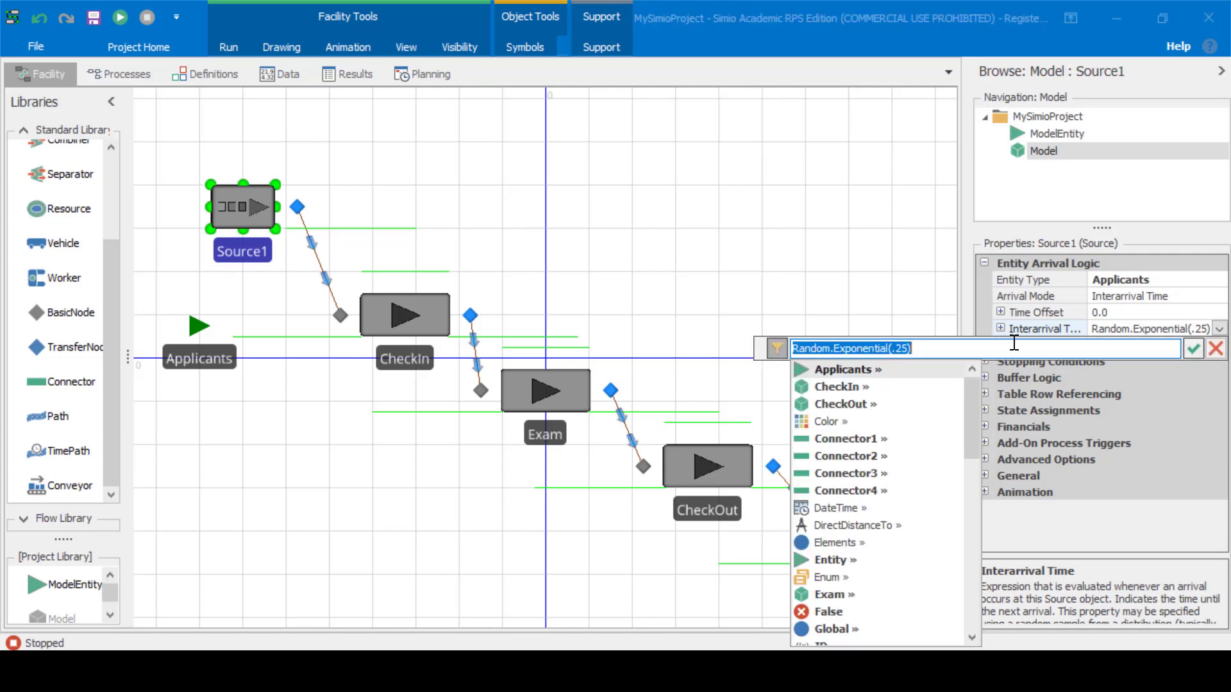
pyautogui.click(907, 348)
pyautogui.moveTo(907, 348); pyautogui.dragTo(891, 349)
pyautogui.write('6')
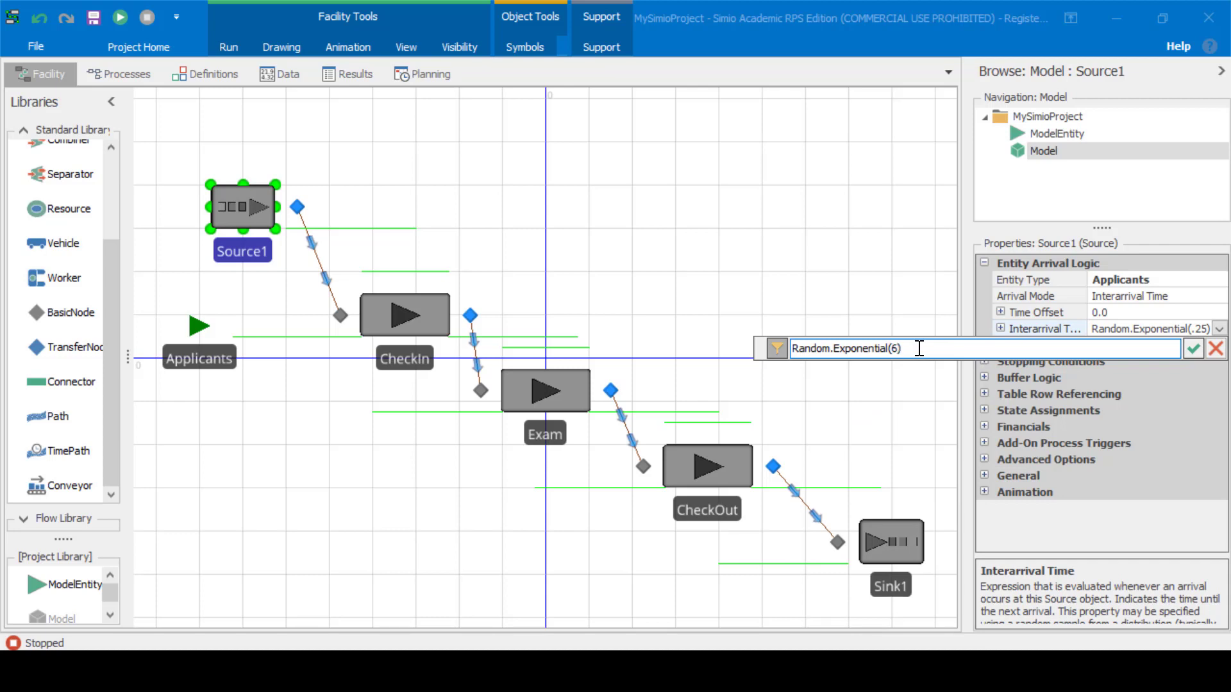
pyautogui.click(1193, 349)
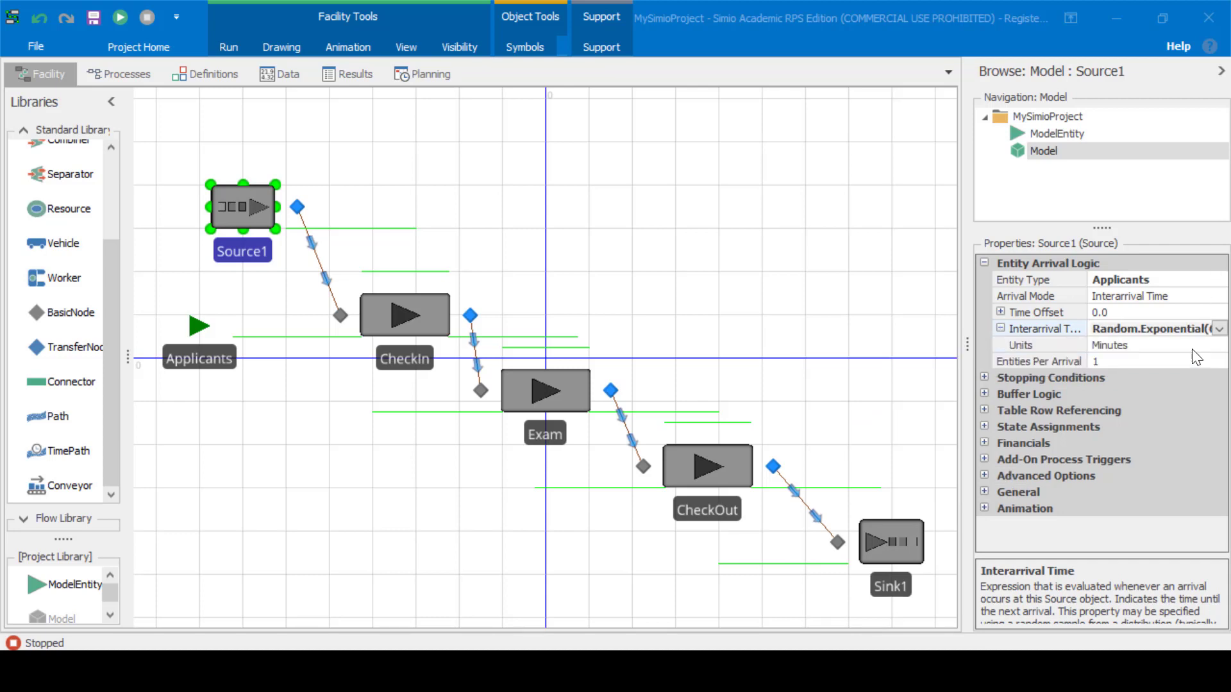
pyautogui.click(1142, 347)
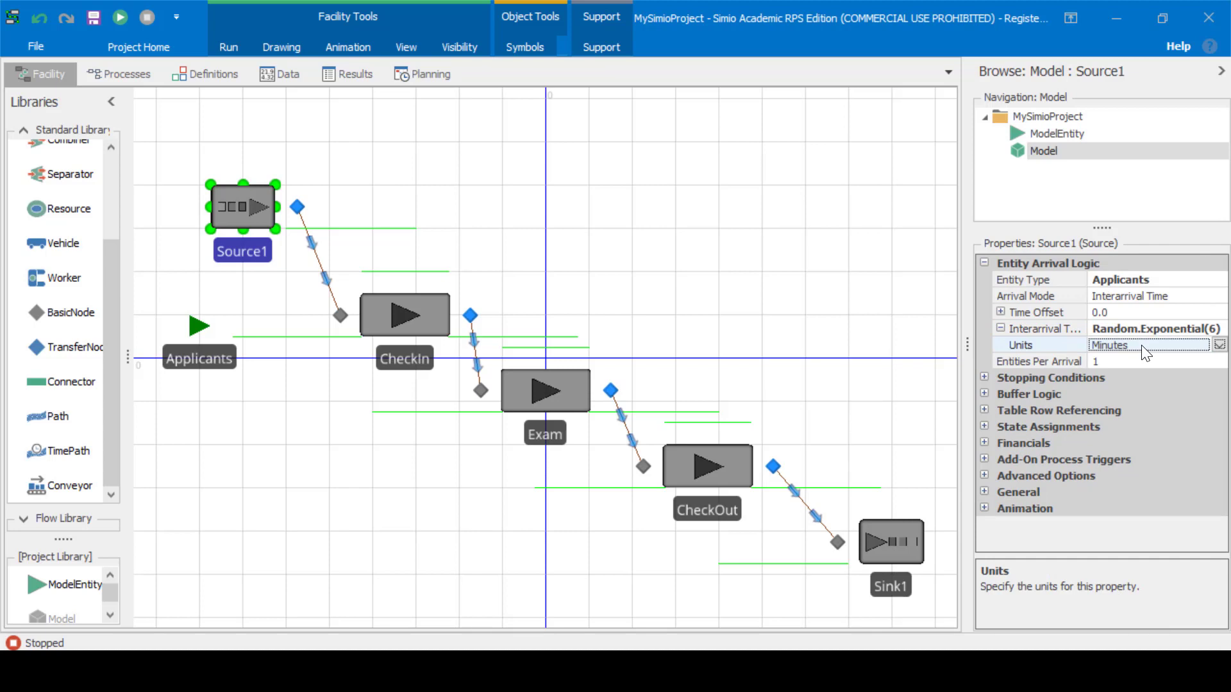
pyautogui.click(398, 317)
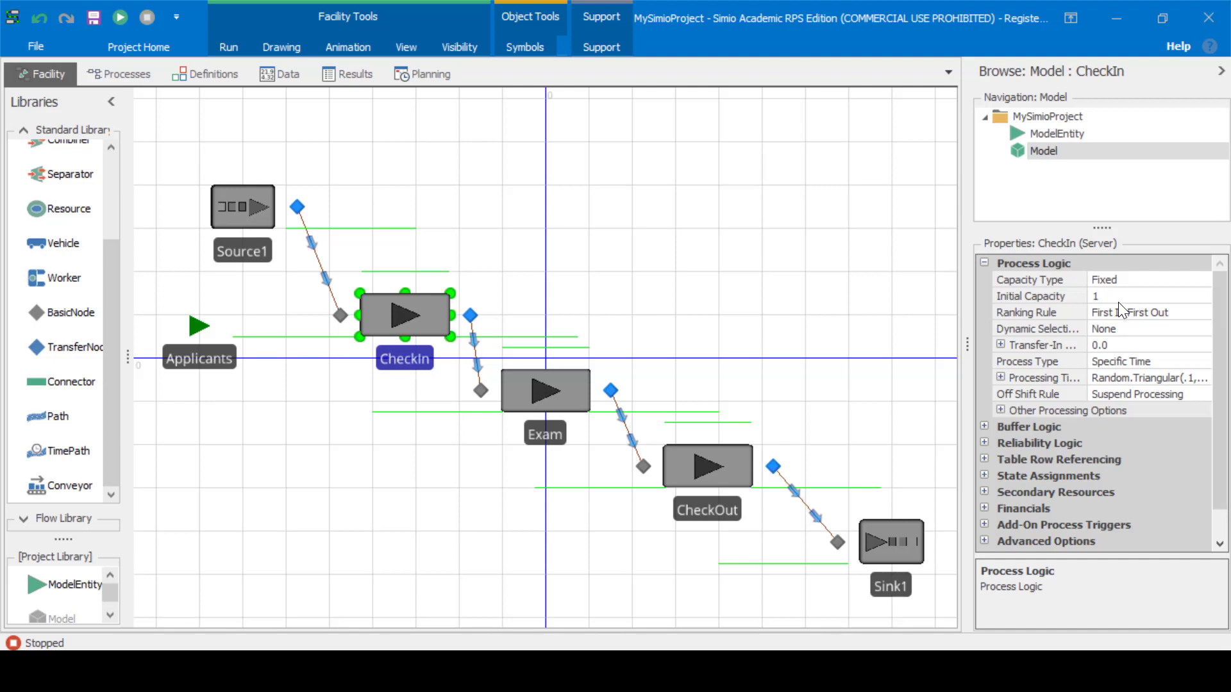
# Replace CheckIn's Triangular processing time with Random.Exponential(5) minutes
pyautogui.click(1186, 380)
pyautogui.click(1203, 378)
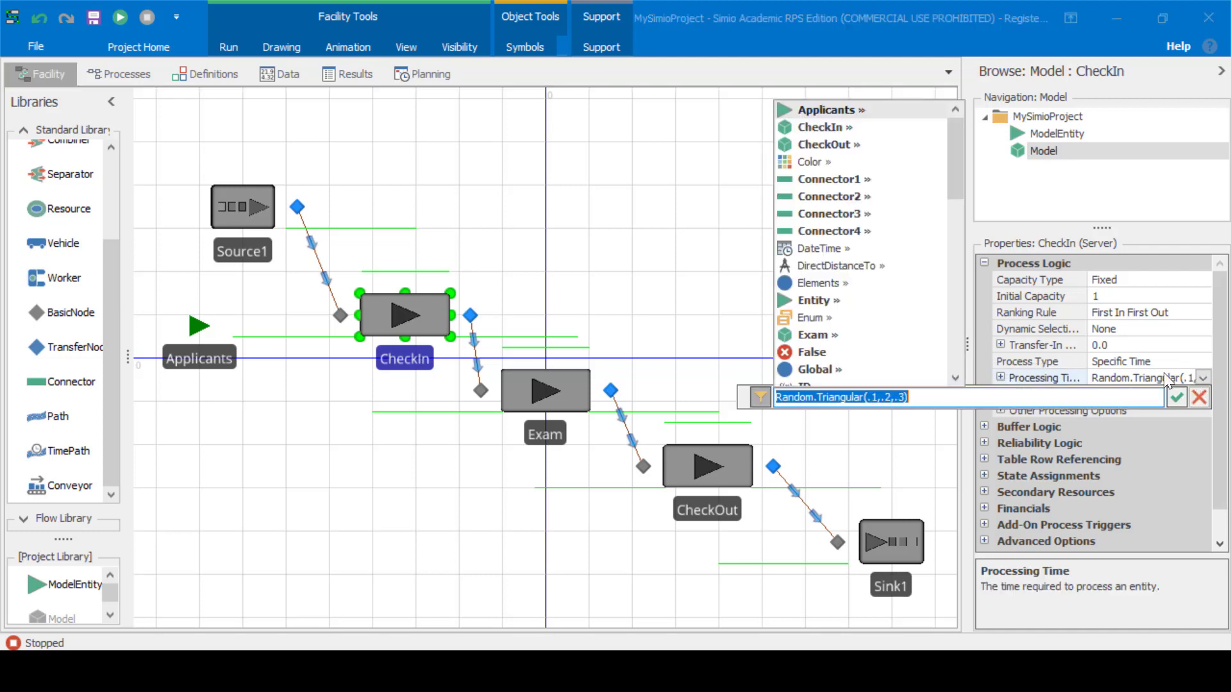
pyautogui.click(818, 394)
pyautogui.moveTo(818, 395); pyautogui.dragTo(1040, 404)
pyautogui.write('Exponential(')
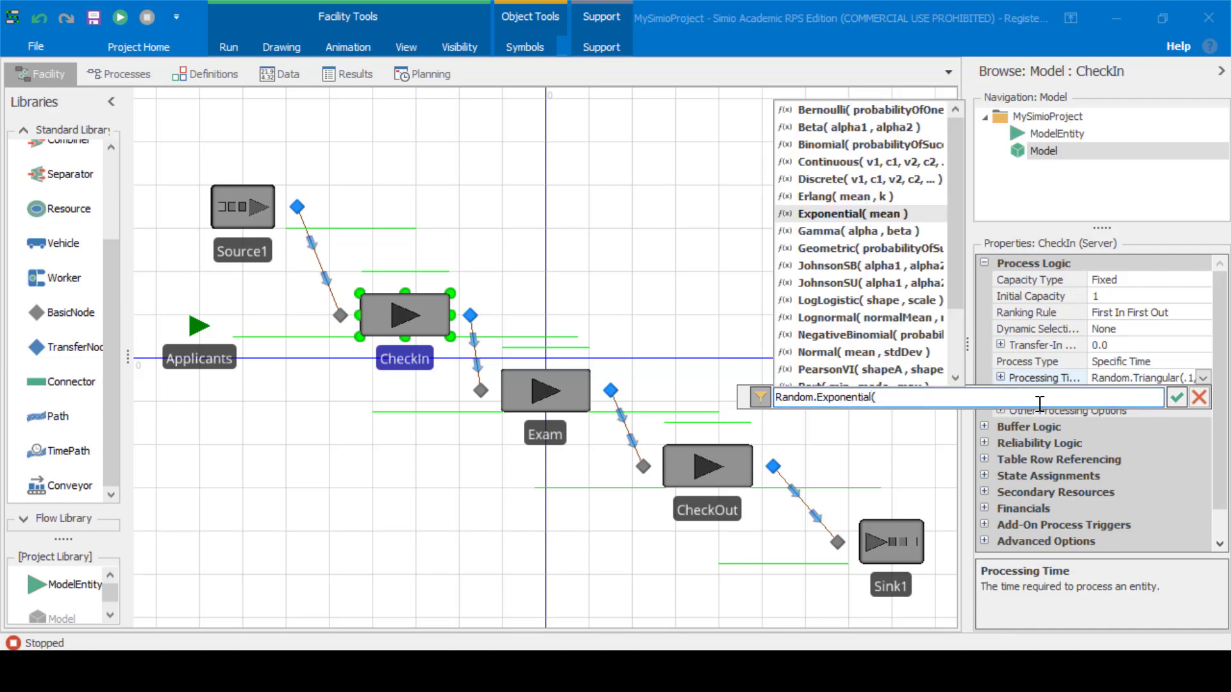
pyautogui.write('5_')
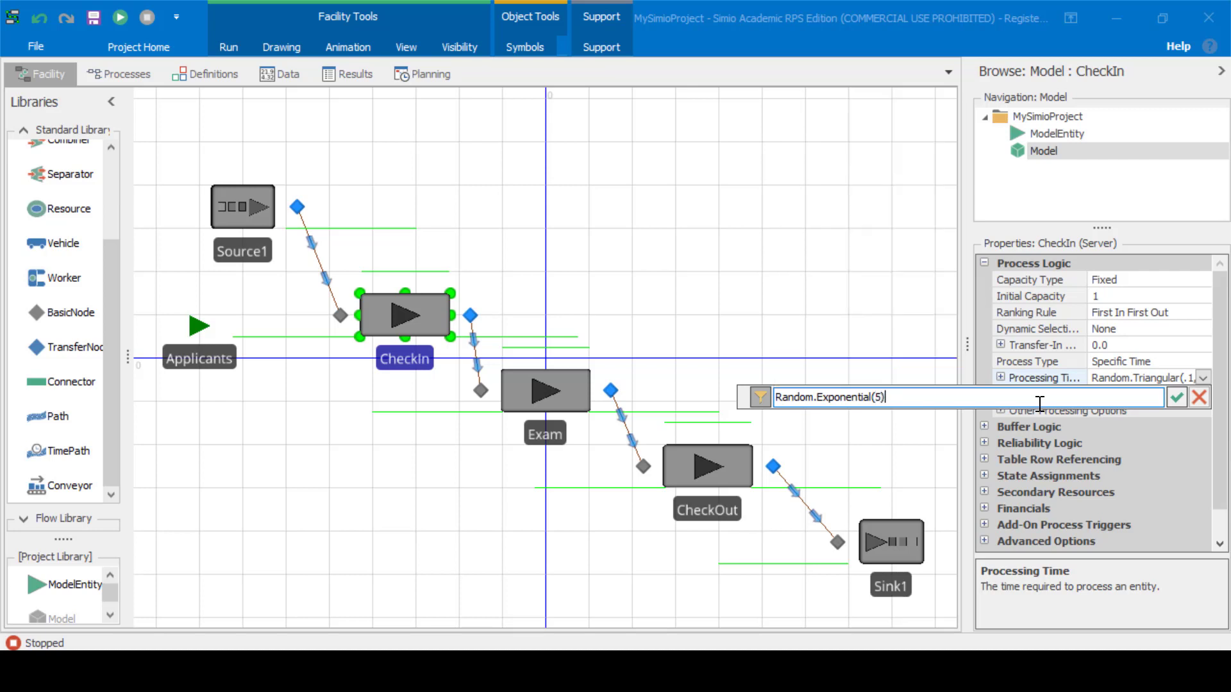
pyautogui.click(1175, 397)
pyautogui.click(1132, 396)
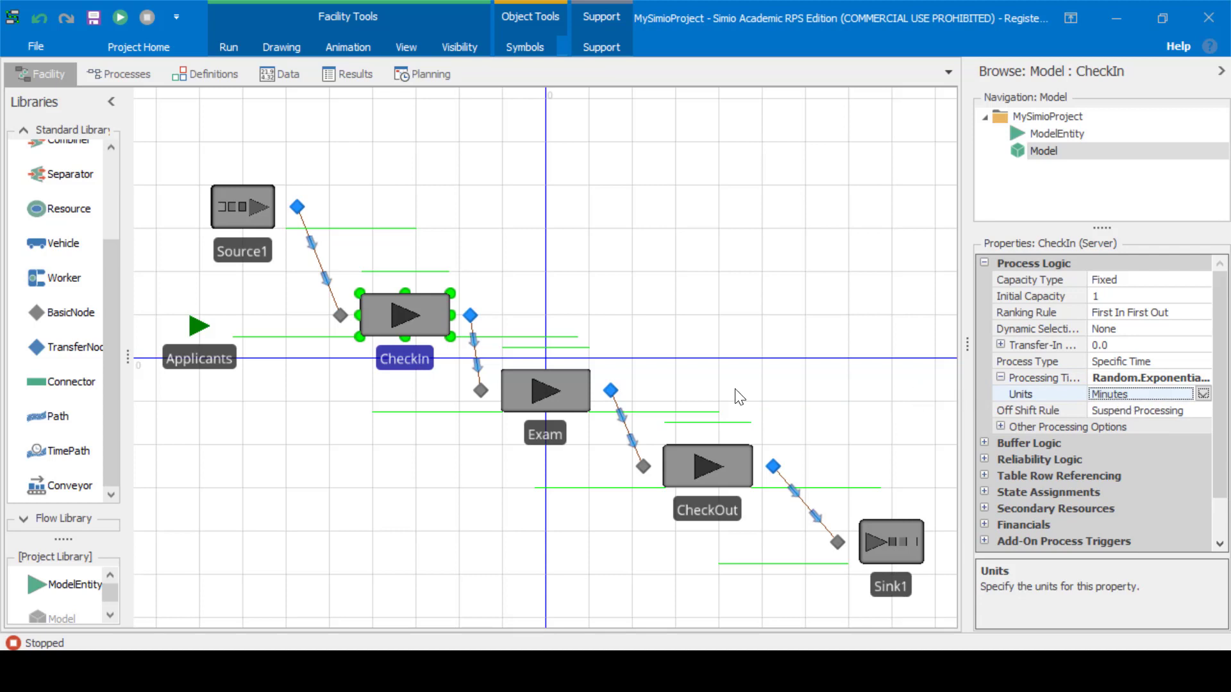
pyautogui.click(575, 390)
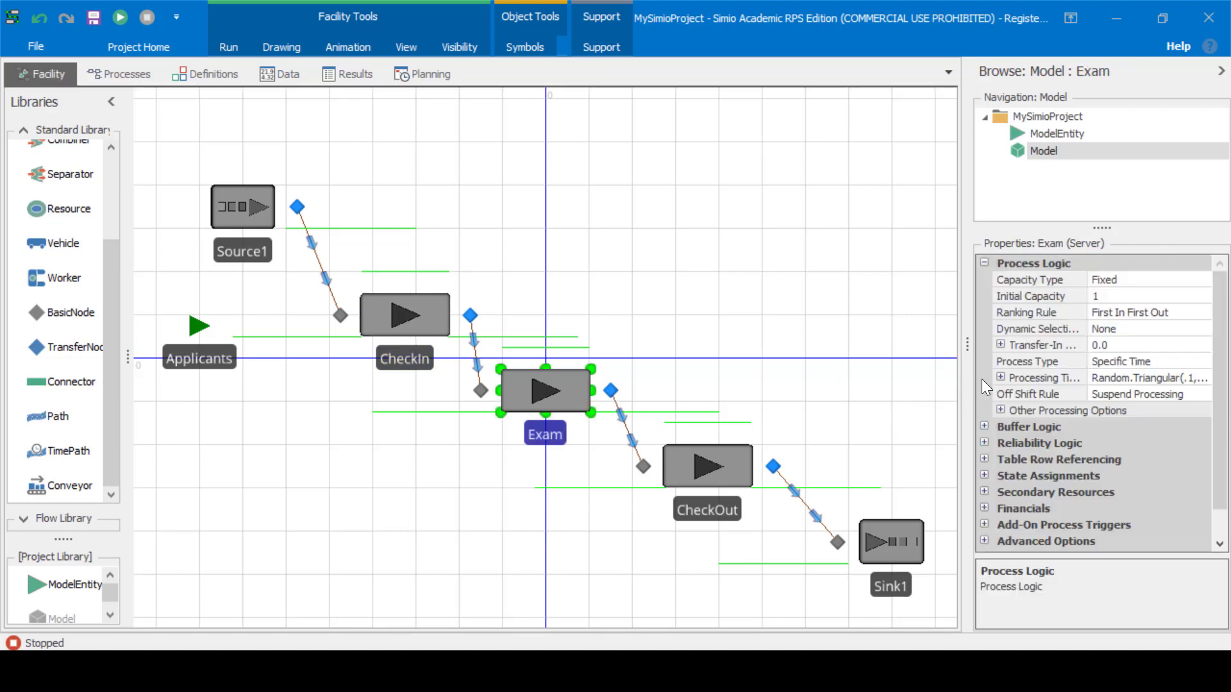
# Replace Exam's Triangular processing time with Random.Exponential(8.8) minutes
pyautogui.click(1163, 375)
pyautogui.click(1203, 378)
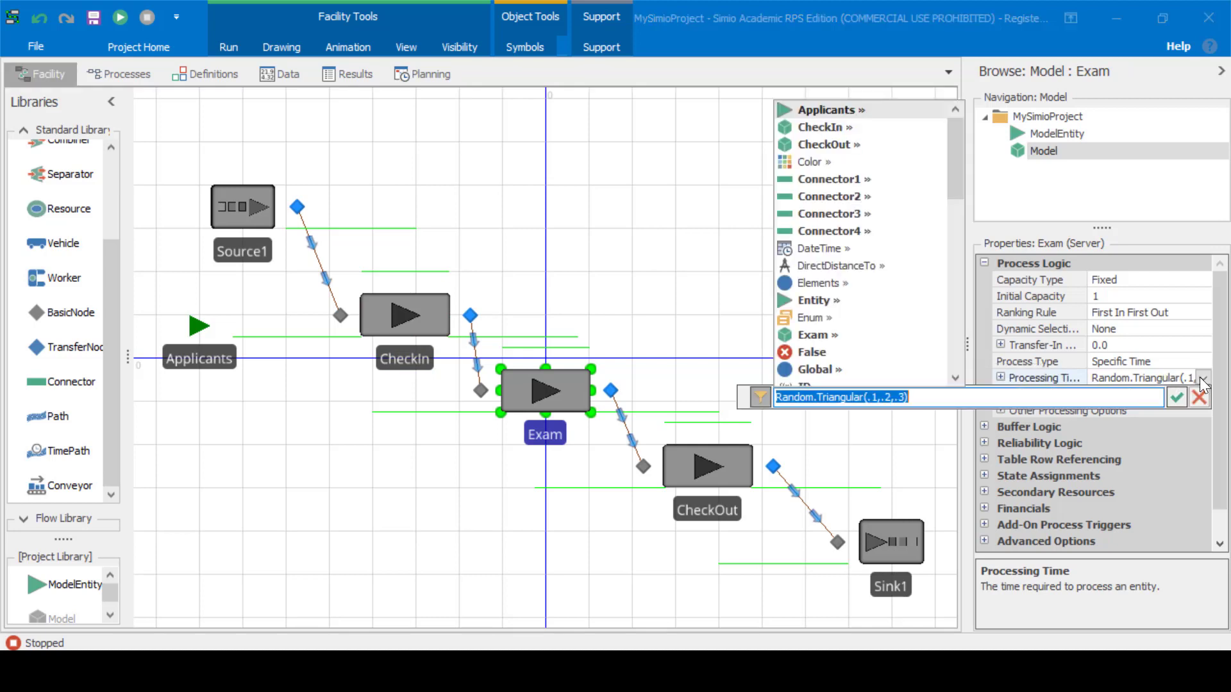
pyautogui.click(832, 398)
pyautogui.tripleClick(831, 398)
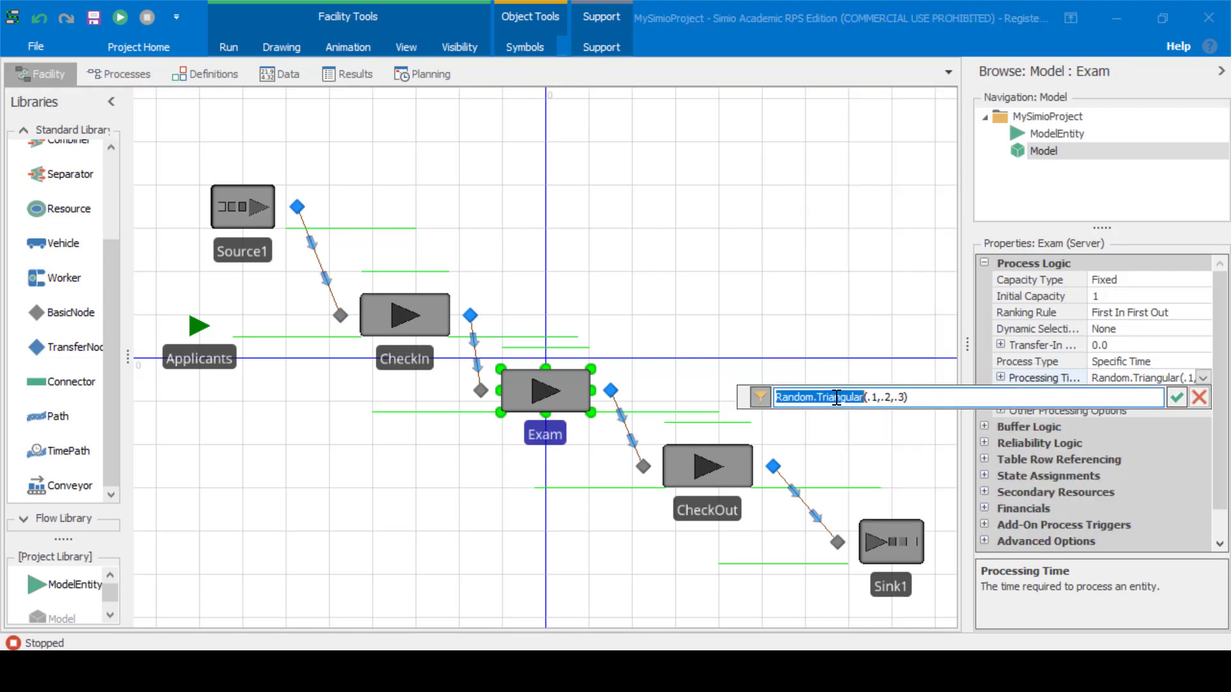
pyautogui.click(789, 398)
pyautogui.moveTo(818, 397); pyautogui.dragTo(1000, 399)
pyautogui.write('Exponential(')
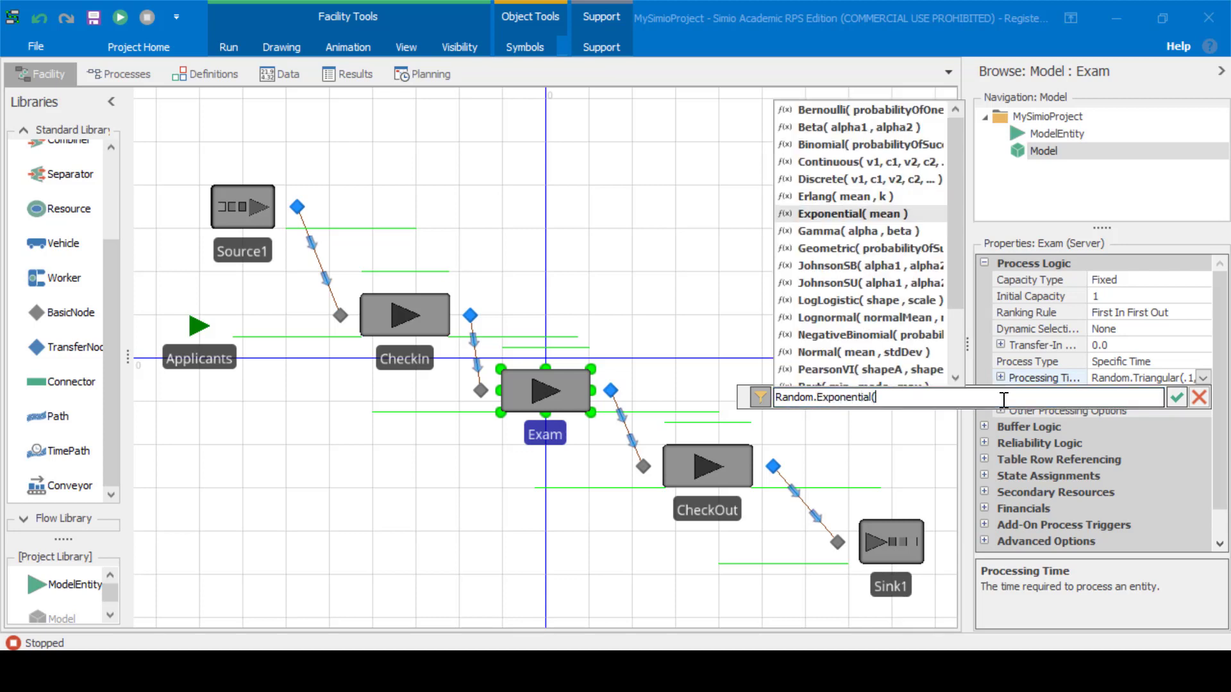
pyautogui.write('8.8')
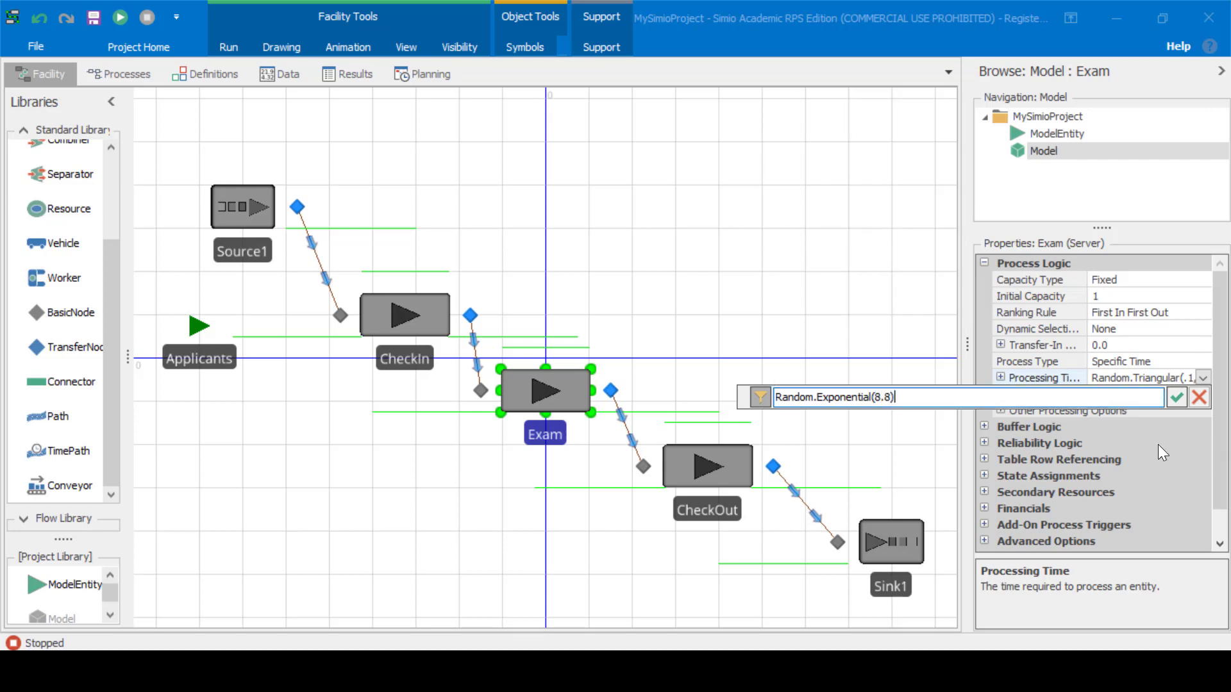
pyautogui.click(1177, 398)
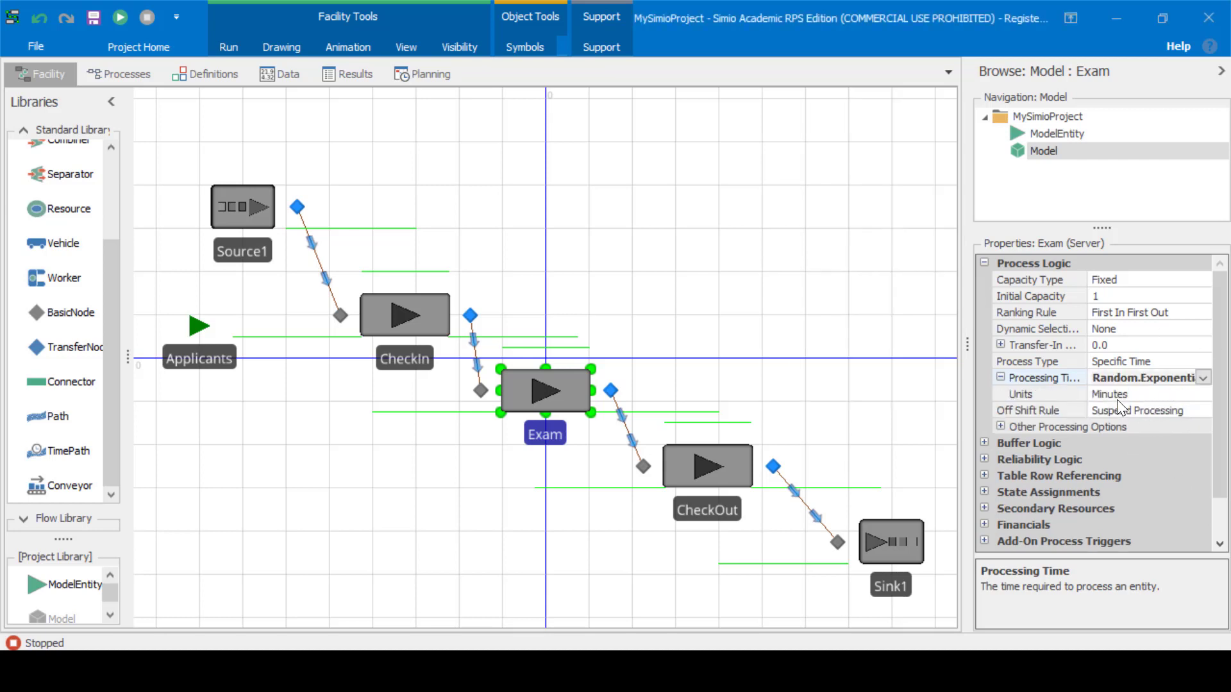
pyautogui.click(1117, 398)
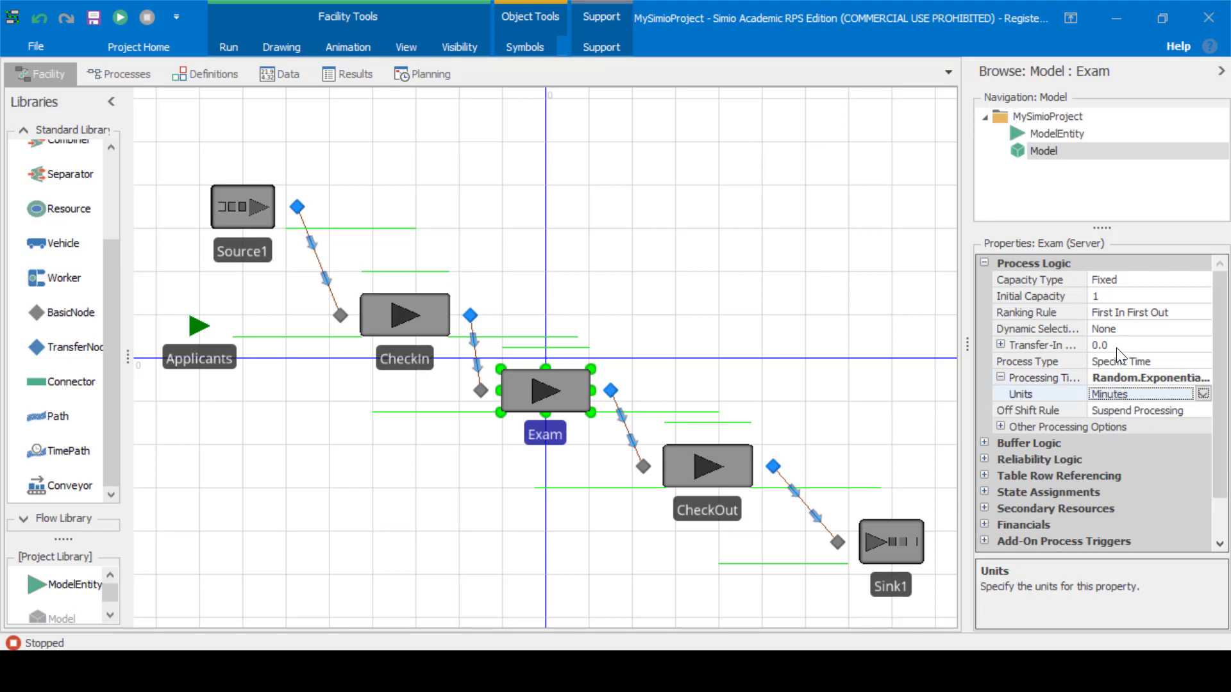
# Set Exam's initial capacity to 2
pyautogui.click(1114, 296)
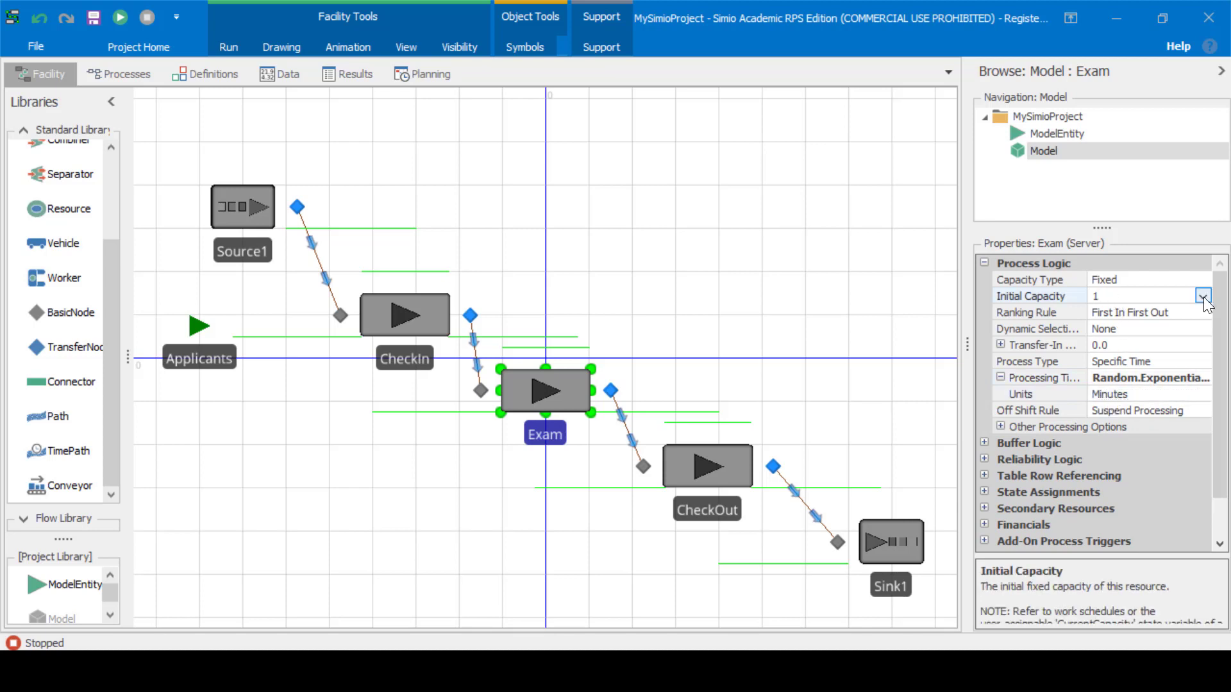
pyautogui.press('BackSpace')
pyautogui.write('2')
pyautogui.press('Return')
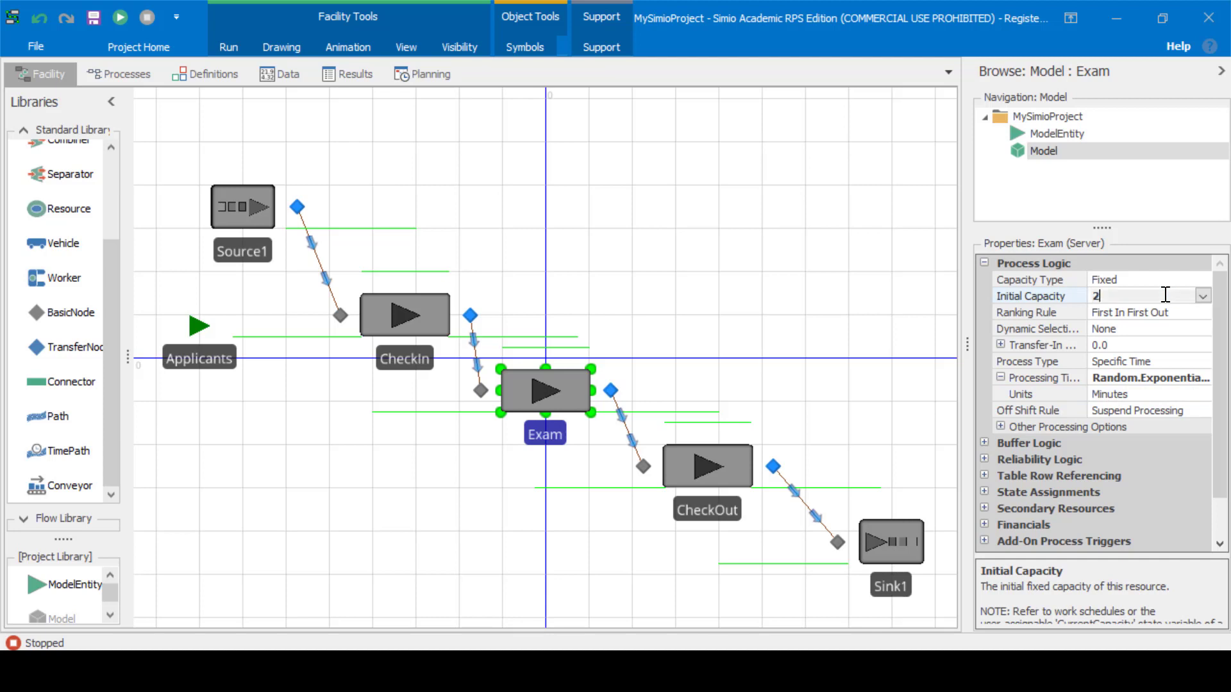
# Replace CheckOut's Triangular processing time with Random.Exponential(9) minutes
pyautogui.click(731, 452)
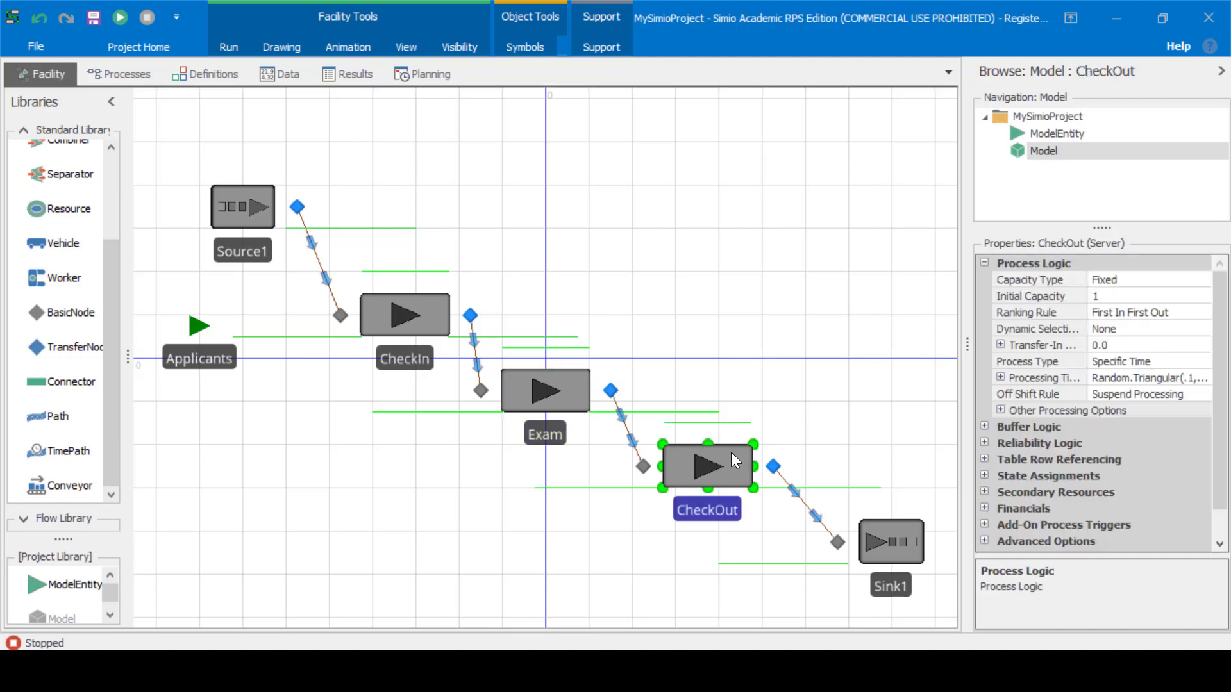
pyautogui.click(1147, 383)
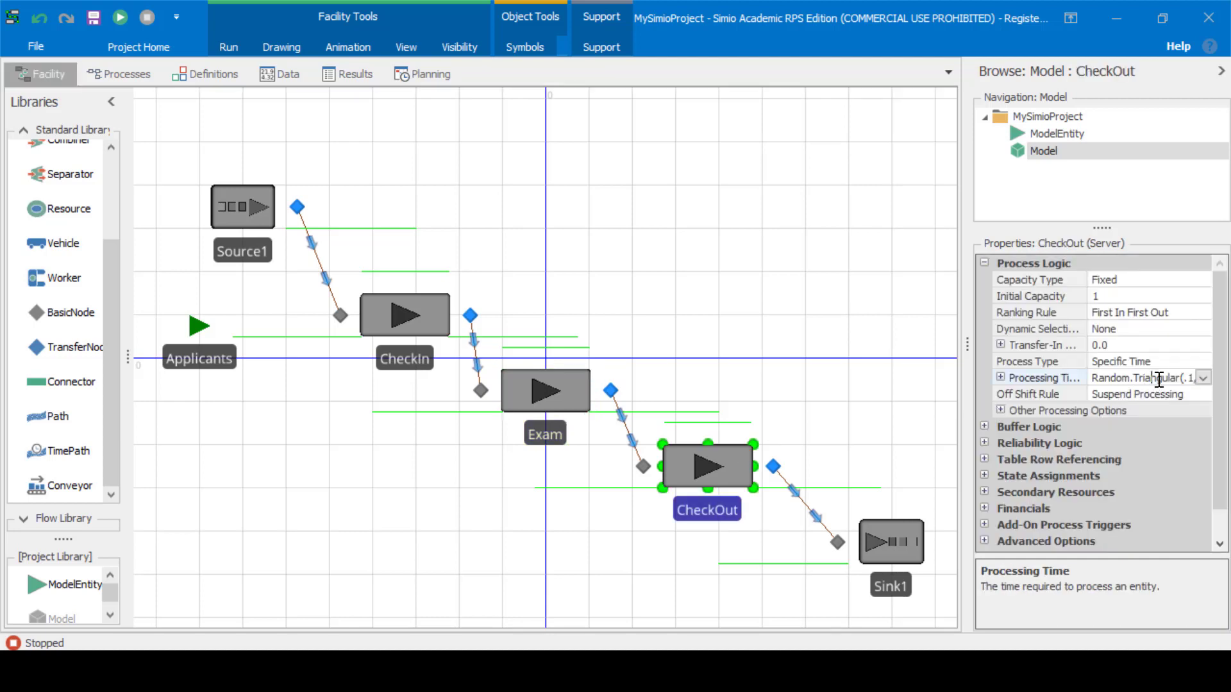
pyautogui.click(1204, 377)
pyautogui.click(948, 398)
pyautogui.hotkey('ctrl', 'a')
pyautogui.click(827, 398)
pyautogui.moveTo(817, 398); pyautogui.dragTo(989, 382)
pyautogui.write('Exponential(')
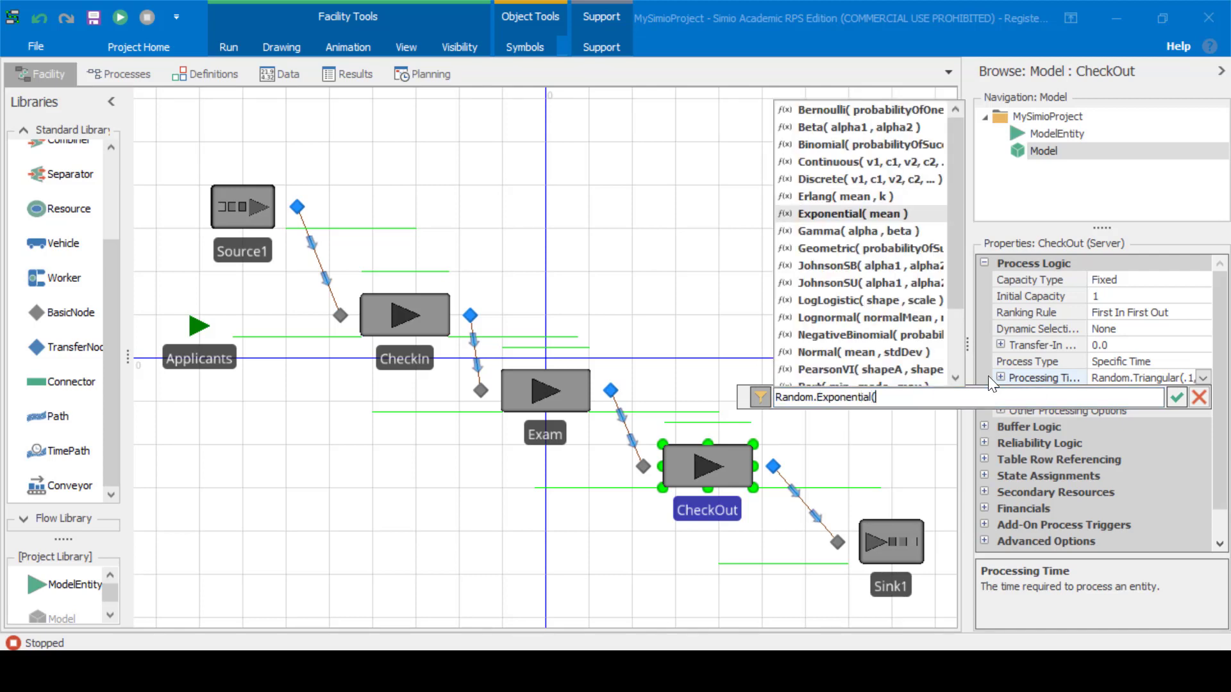
pyautogui.write('9)')
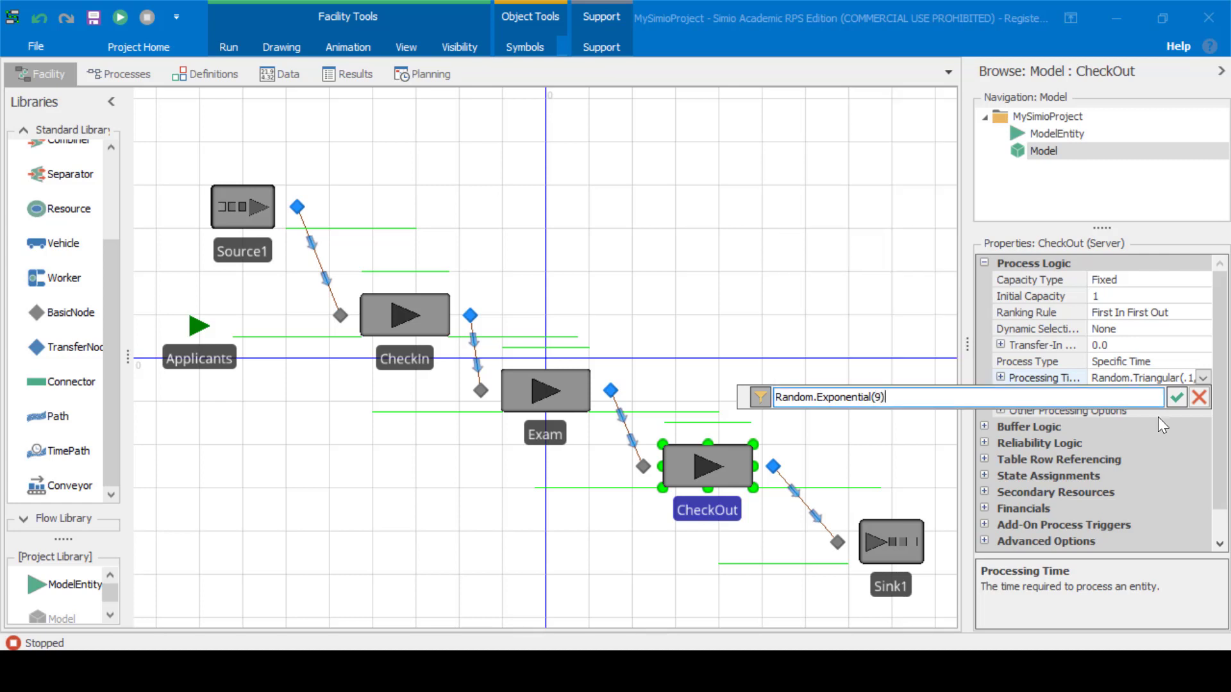
pyautogui.click(1169, 397)
pyautogui.click(1148, 395)
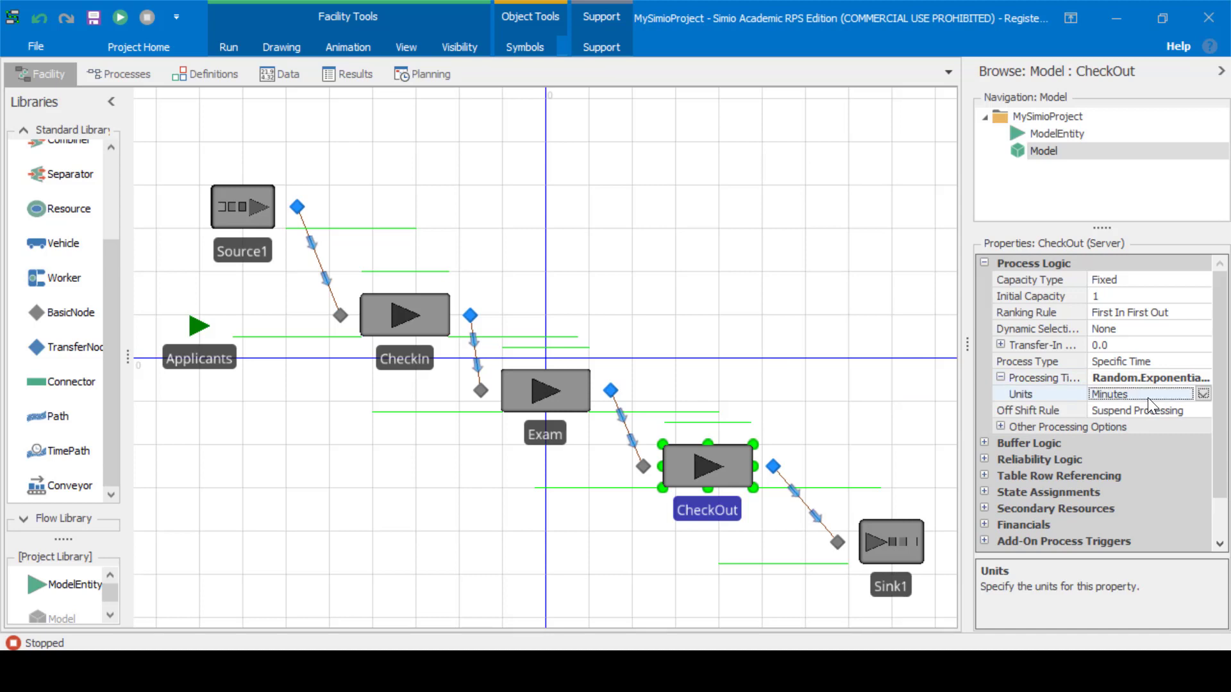
# Set CheckOut's initial capacity to 2
pyautogui.click(1124, 294)
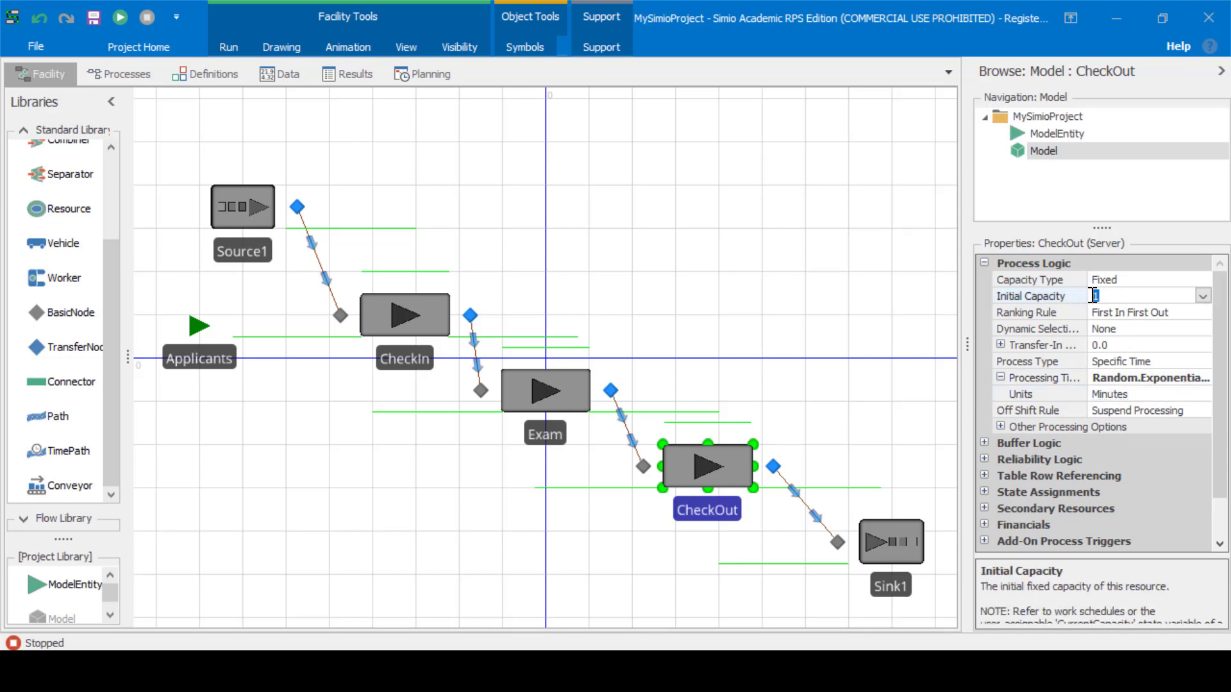
pyautogui.write('2')
pyautogui.click(376, 245)
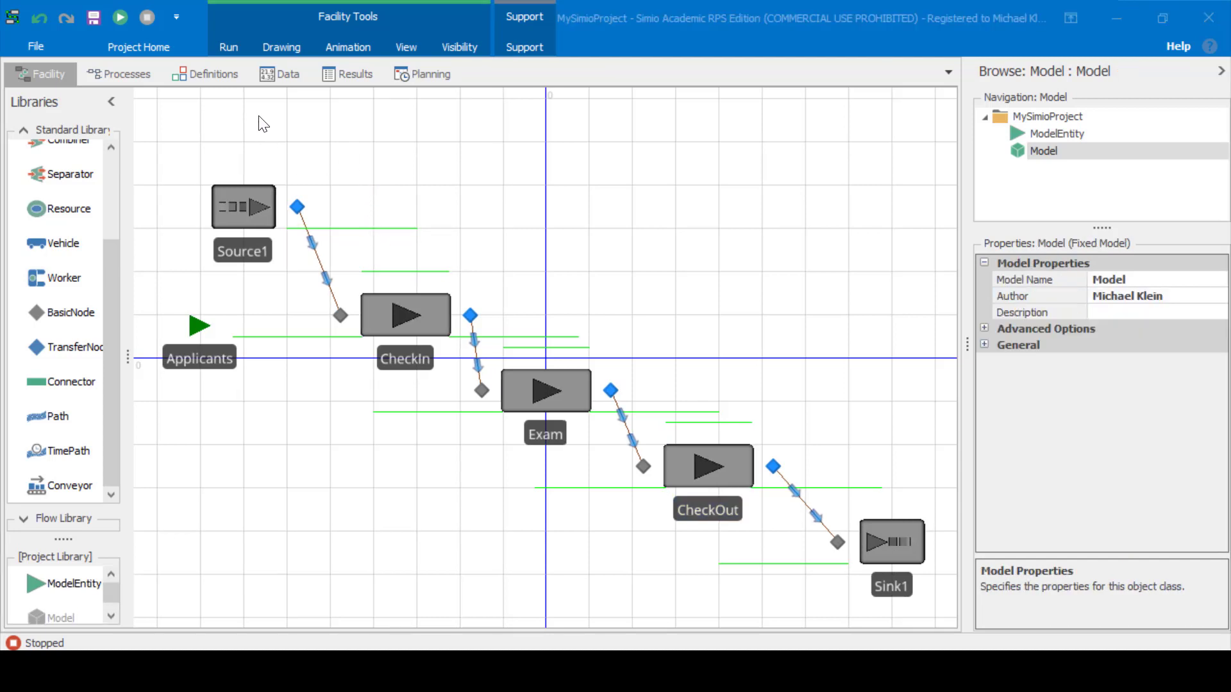
pyautogui.click(228, 48)
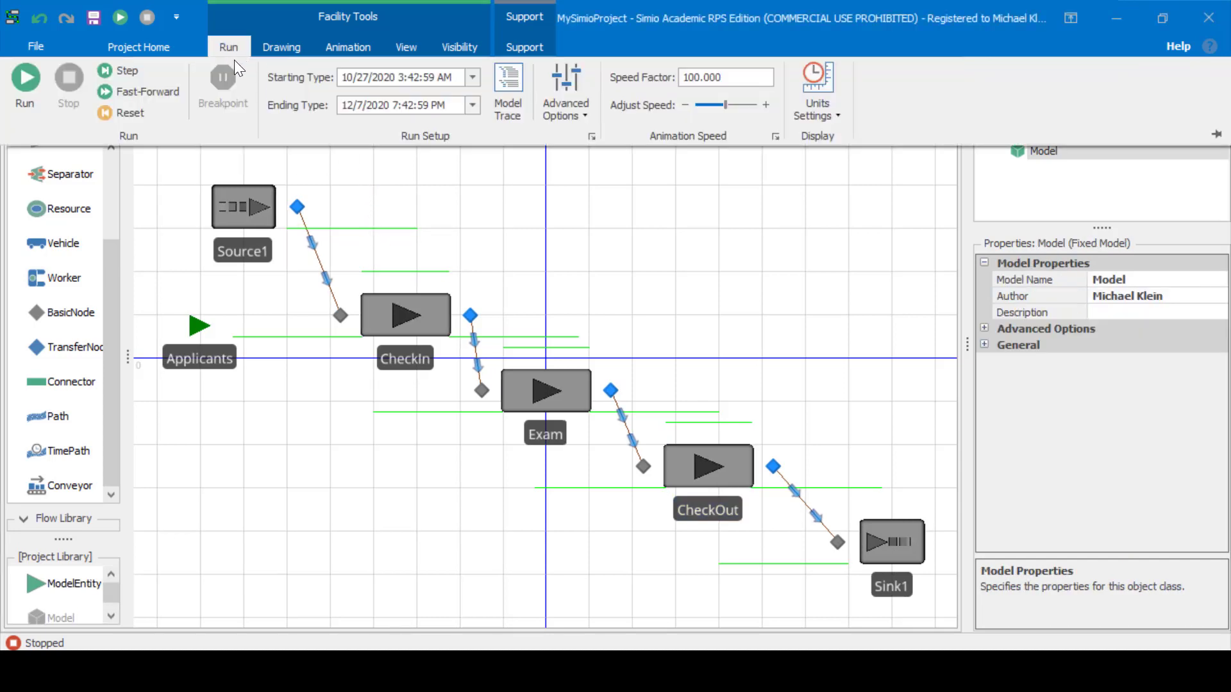
# Start runs at the current second and end them after a 1000-hour run length
pyautogui.click(366, 78)
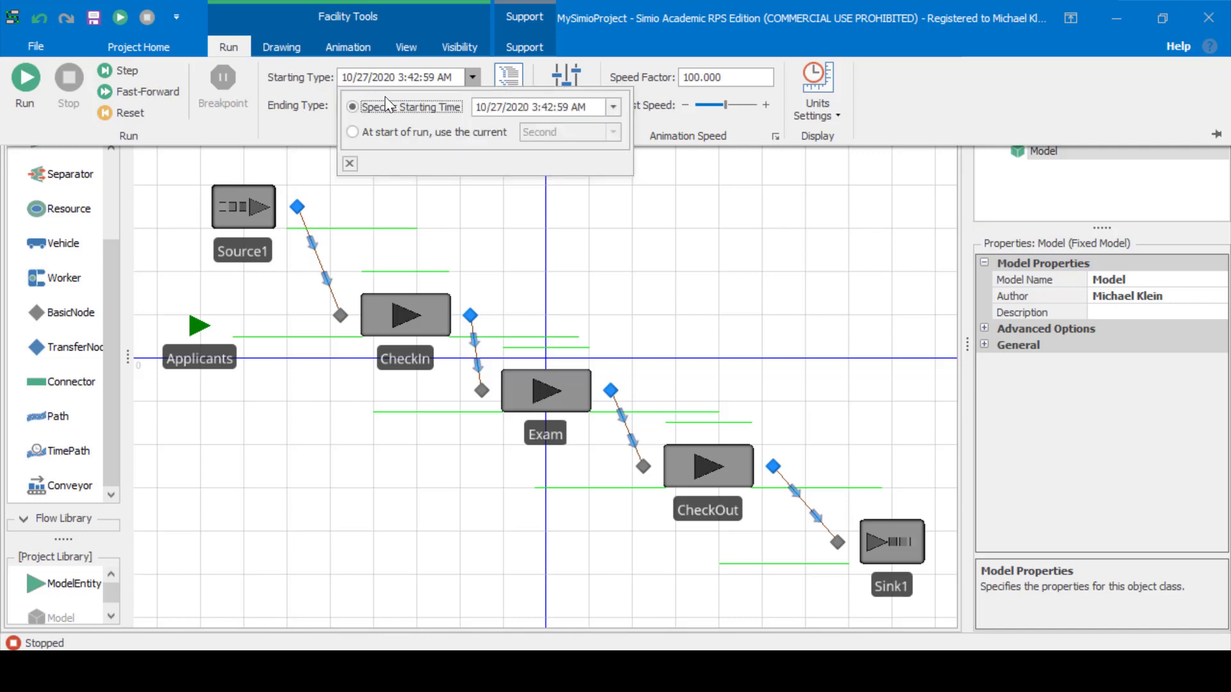
pyautogui.click(385, 136)
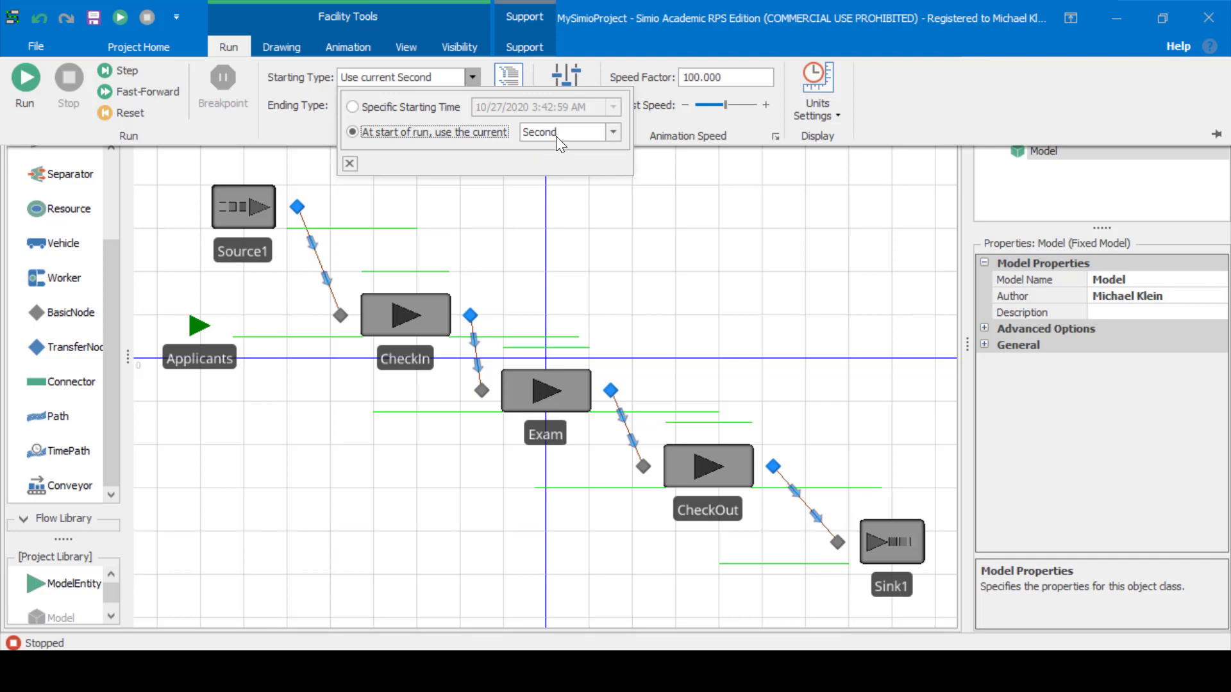
pyautogui.click(352, 166)
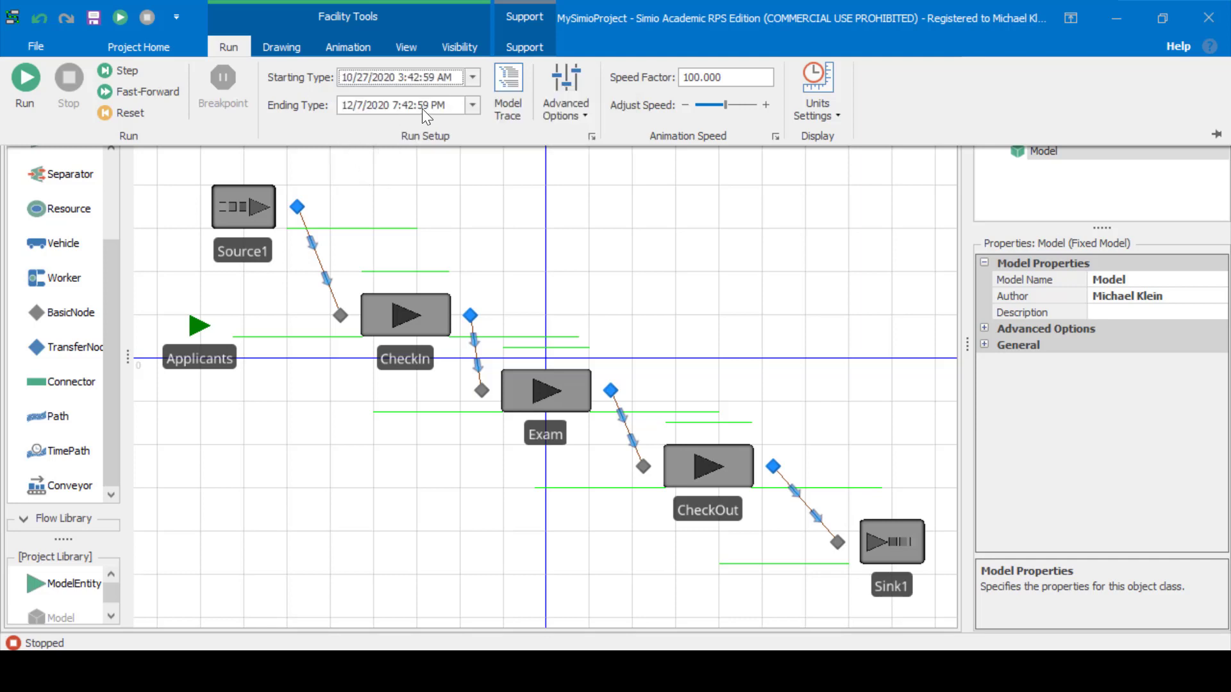
pyautogui.click(431, 107)
pyautogui.click(353, 185)
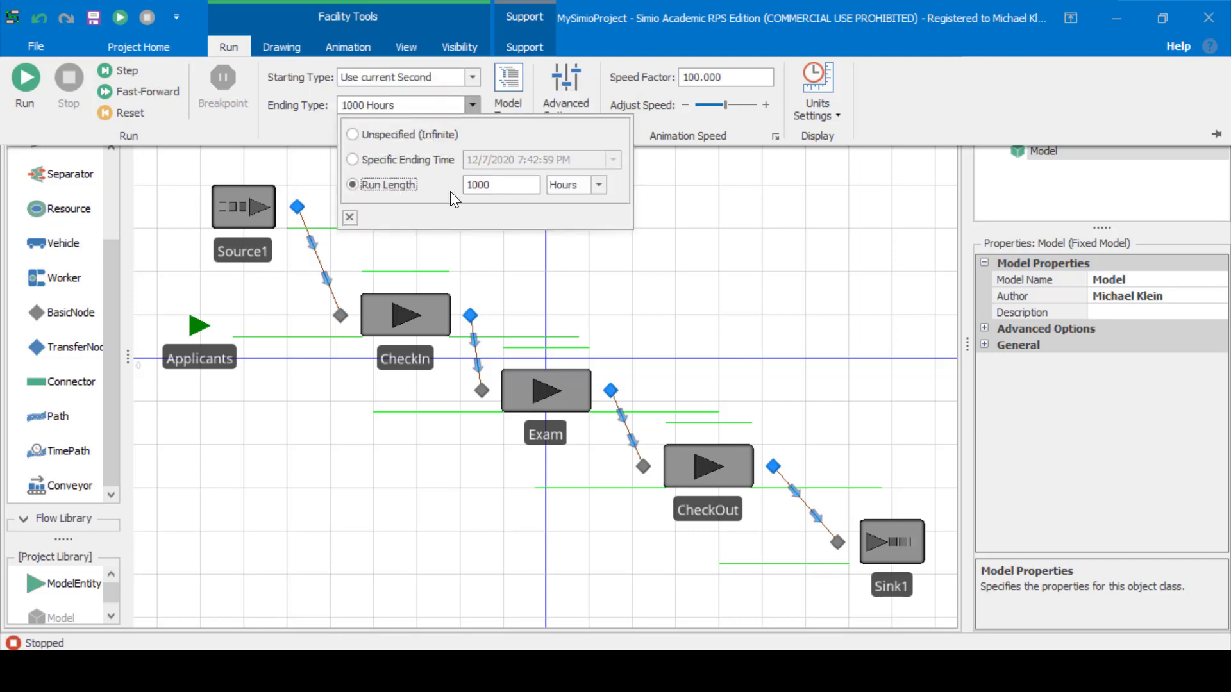
pyautogui.click(507, 186)
pyautogui.moveTo(508, 188); pyautogui.dragTo(456, 184)
pyautogui.write('1000')
pyautogui.click(350, 218)
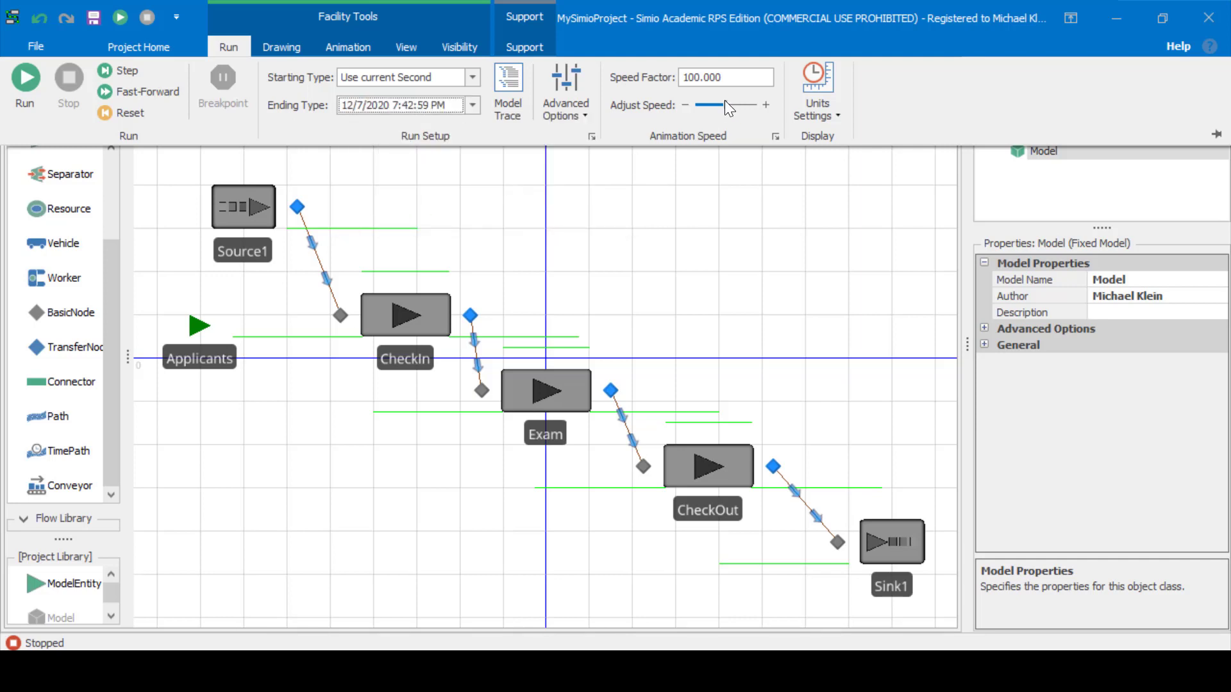
# Set the speed factor to 500000 and run the simulation
pyautogui.click(680, 79)
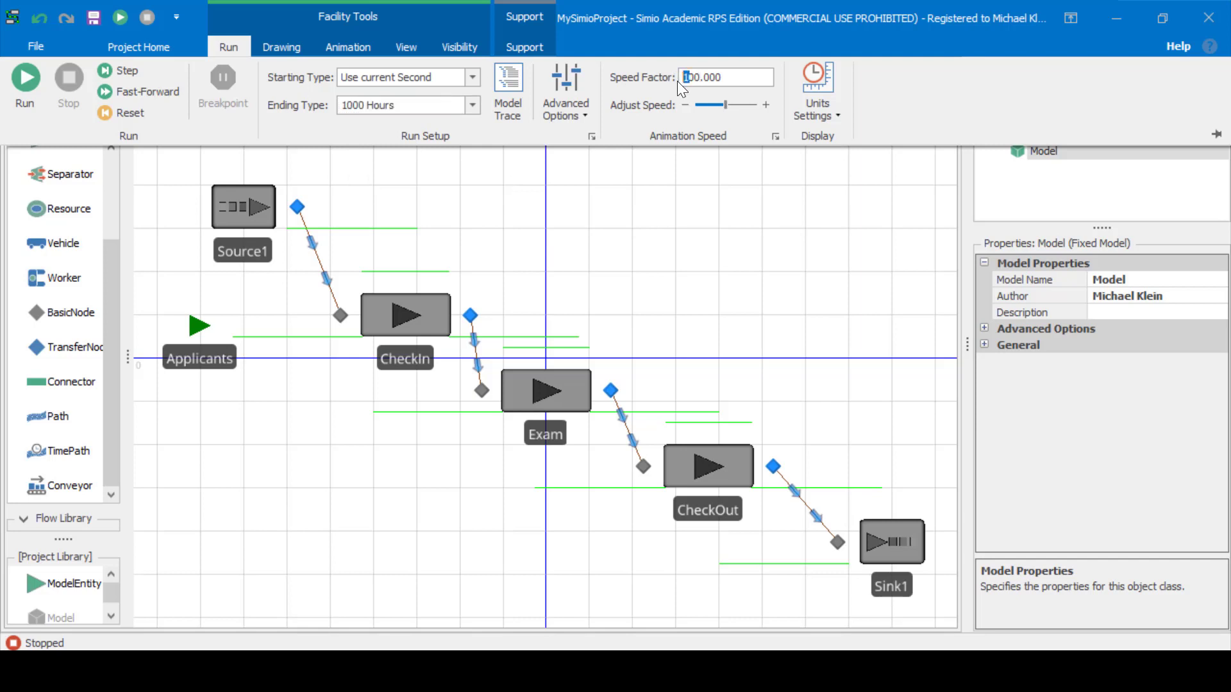
pyautogui.write('5000')
pyautogui.click(24, 80)
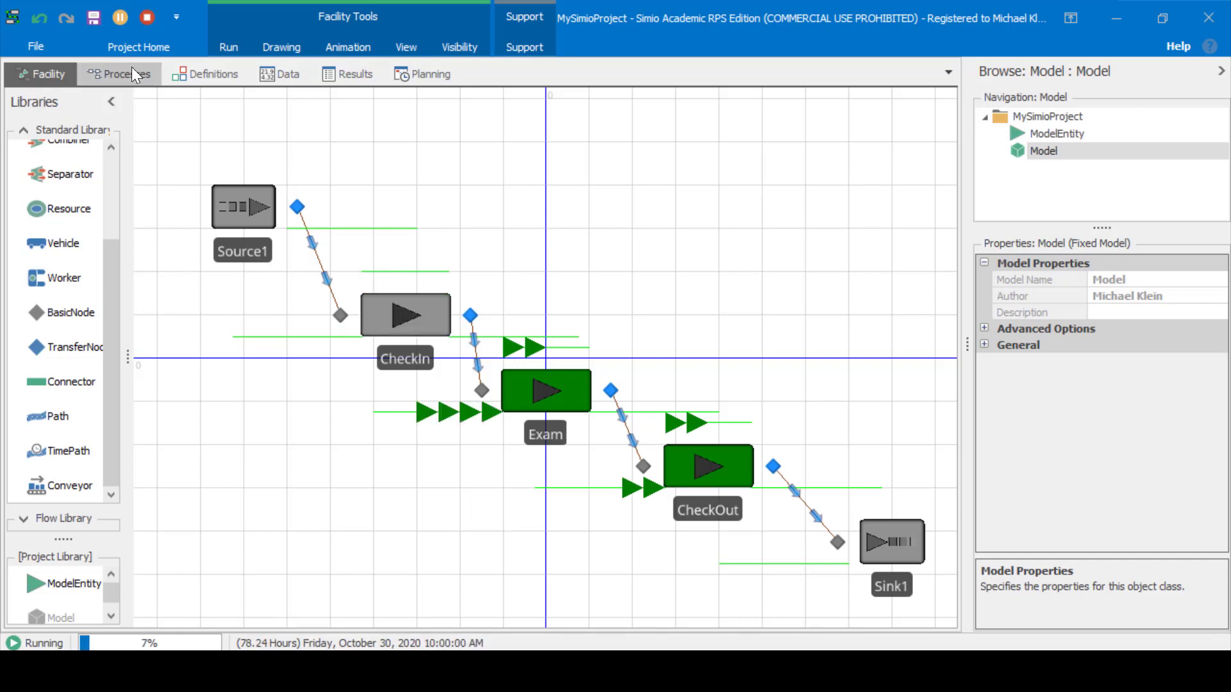
# Stop the running simulation
pyautogui.click(147, 21)
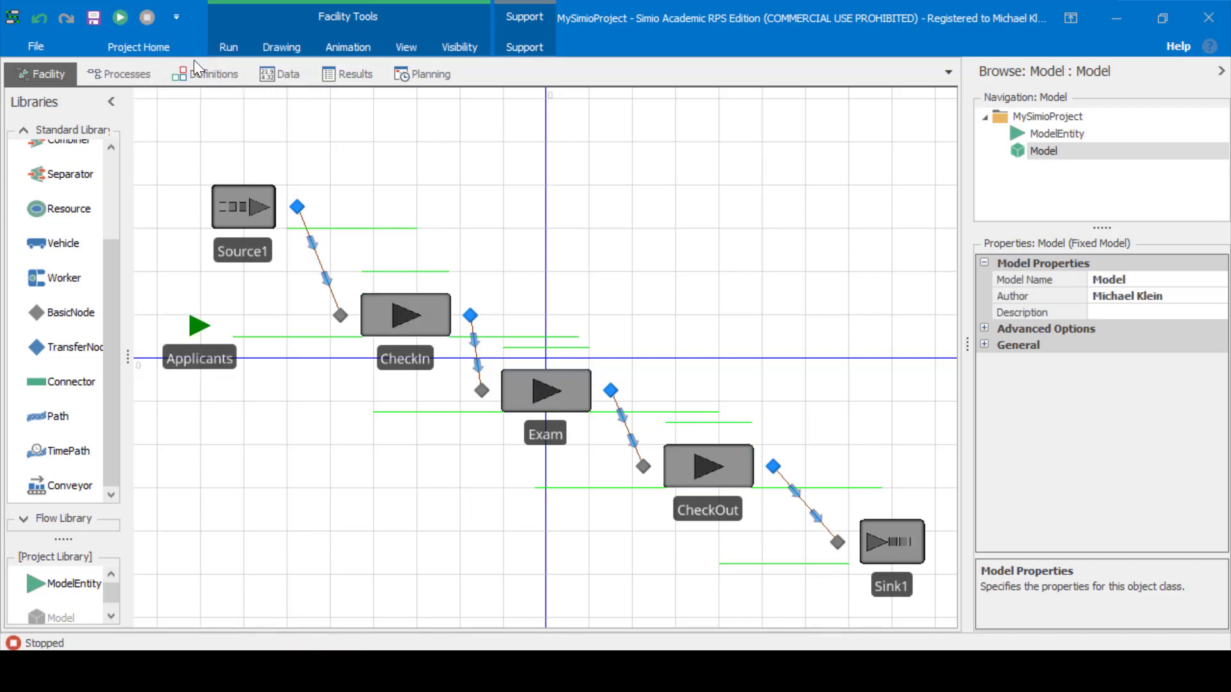
# Create a new experiment, Experiment1, with 25 default replications
pyautogui.click(147, 49)
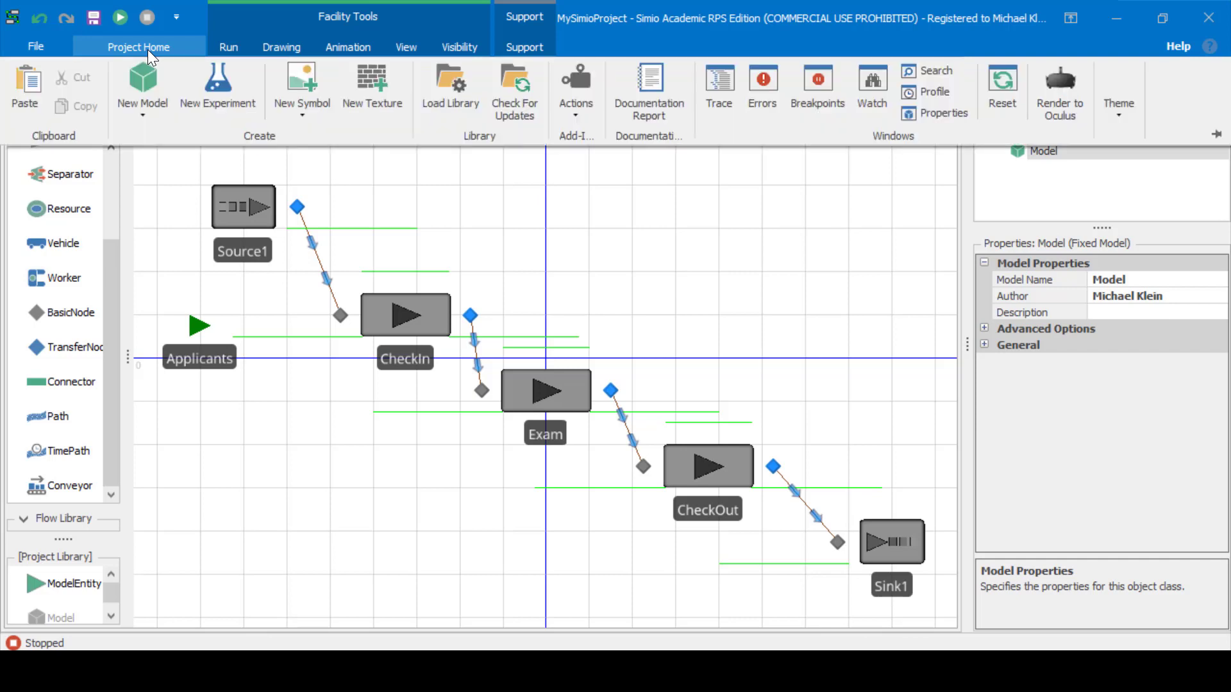
pyautogui.click(216, 86)
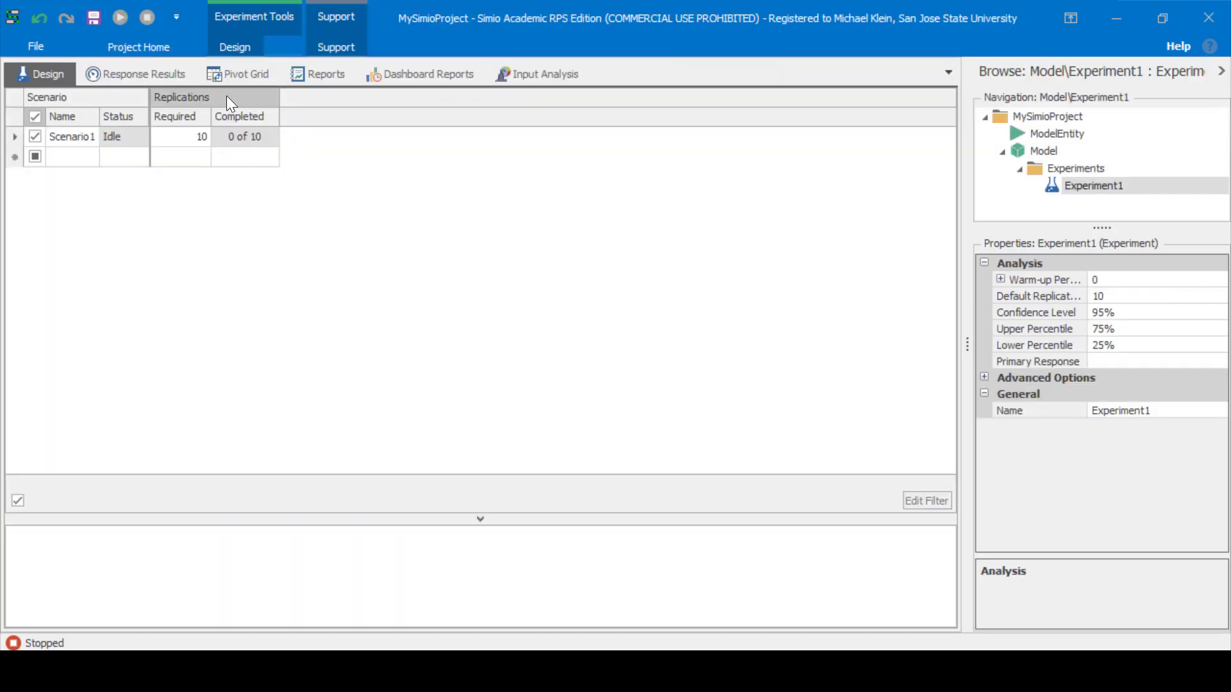
pyautogui.click(1078, 188)
pyautogui.click(1092, 296)
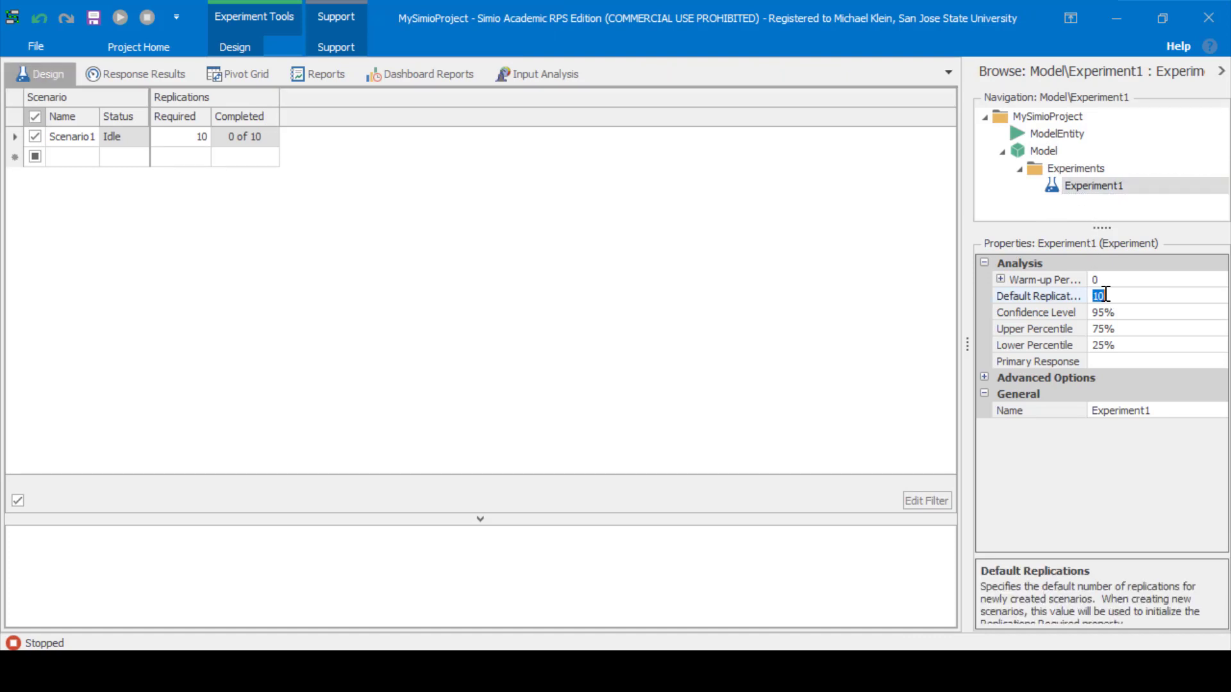
pyautogui.write('25')
pyautogui.press('Return')
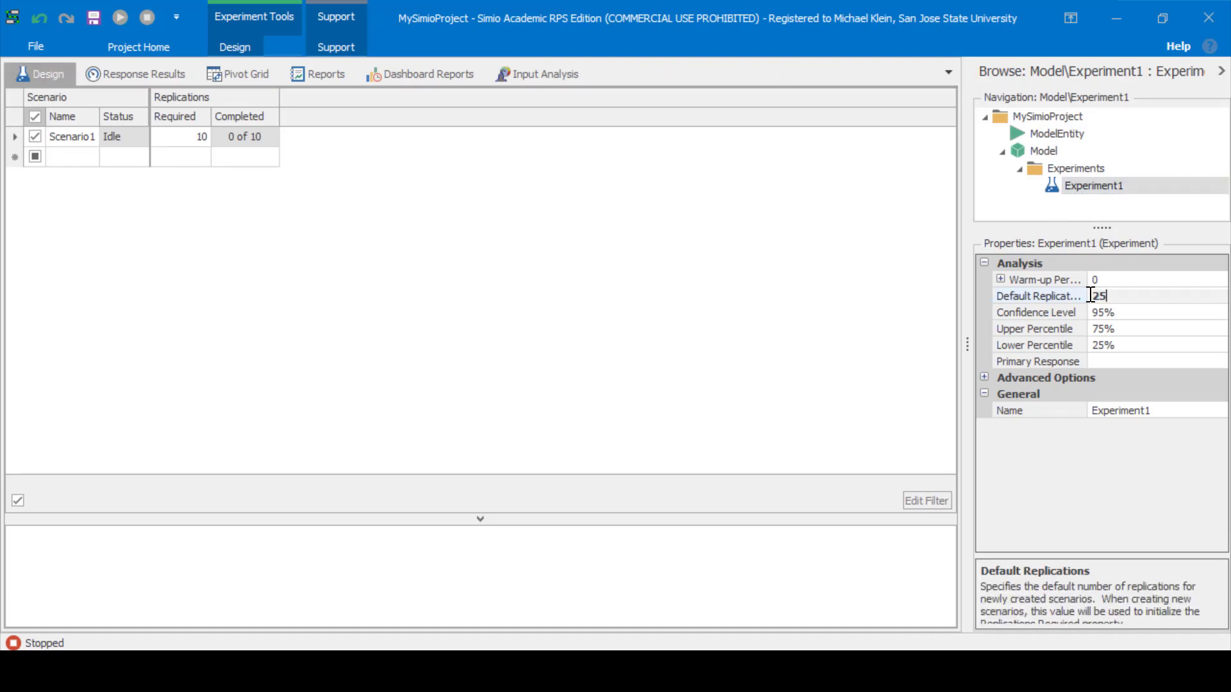
# Set Scenario1's required replications to 25
pyautogui.click(203, 137)
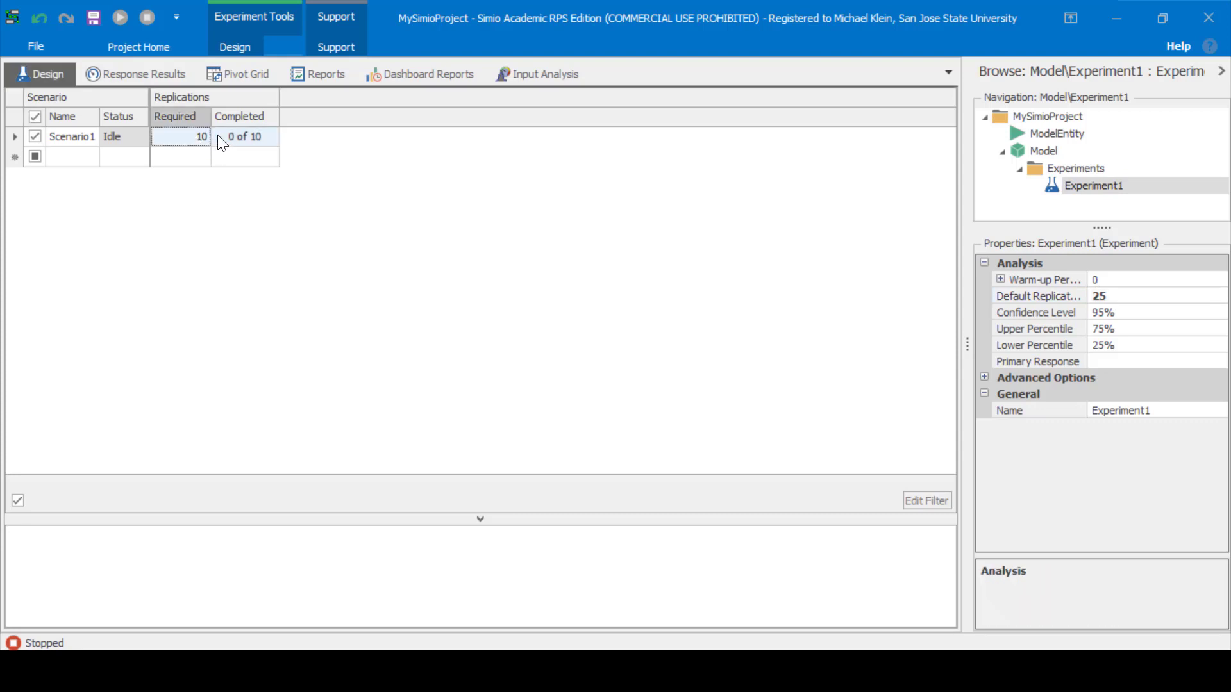
pyautogui.click(202, 136)
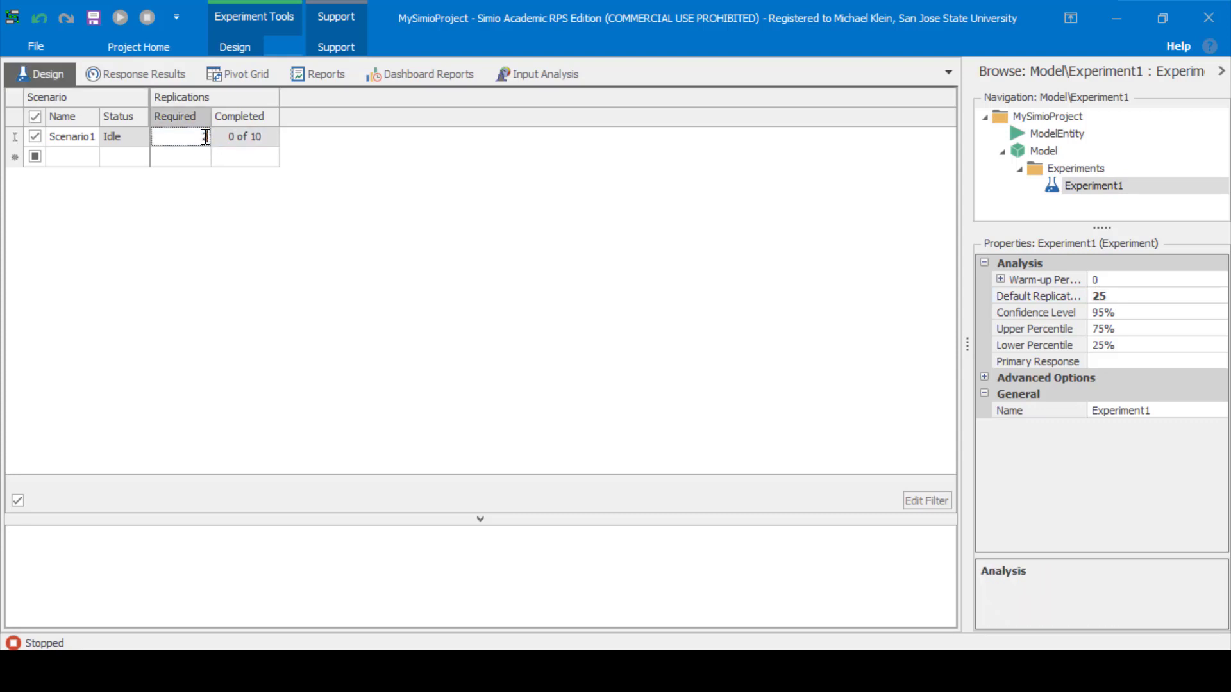
pyautogui.click(369, 157)
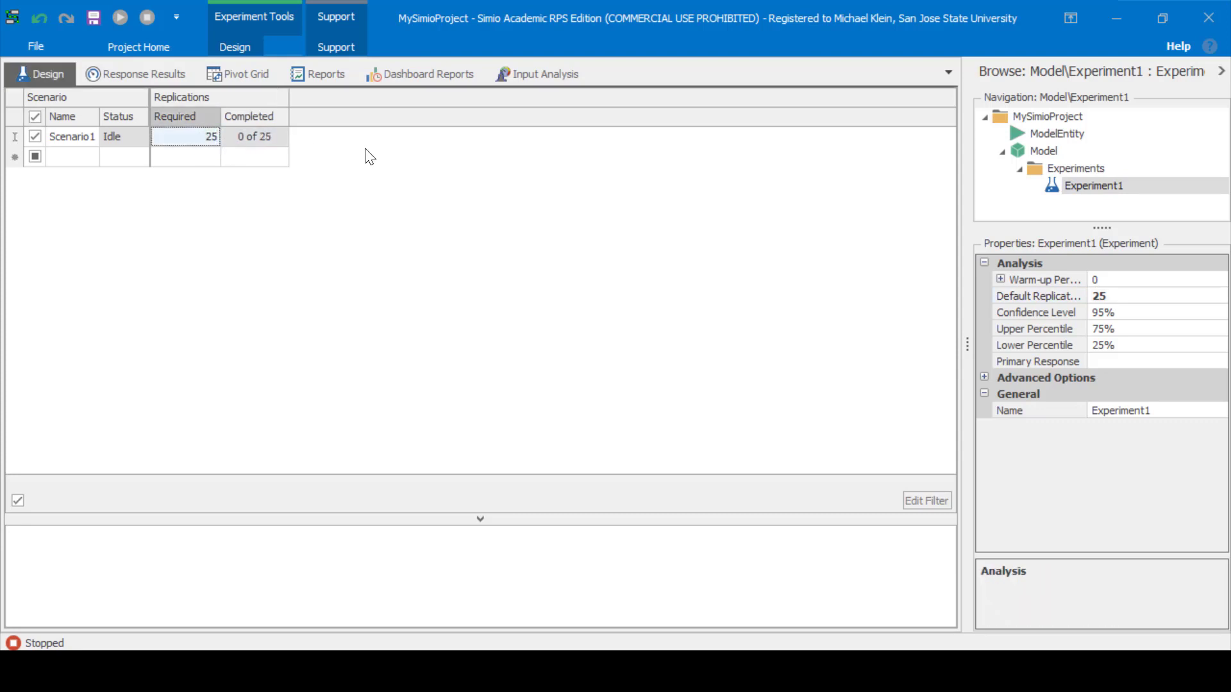
# Set the experiment's warm-up period to 500 hours
pyautogui.click(1001, 279)
pyautogui.click(1124, 283)
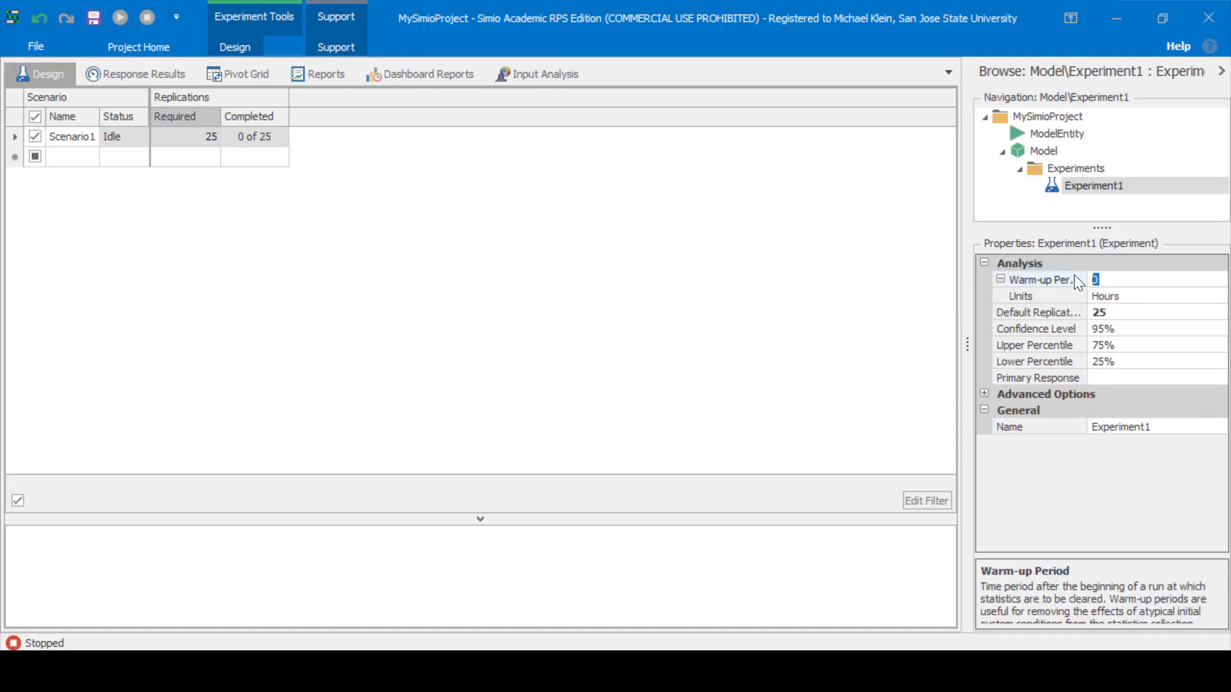
pyautogui.write('500')
pyautogui.press('Return')
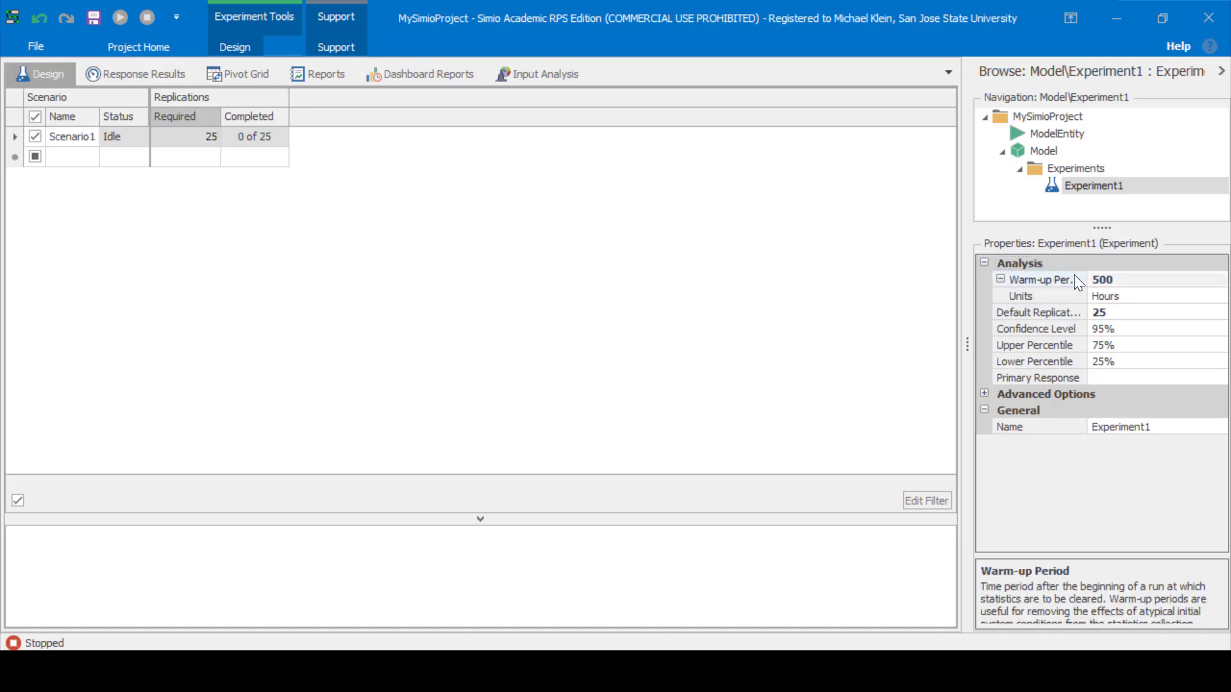
pyautogui.click(1104, 296)
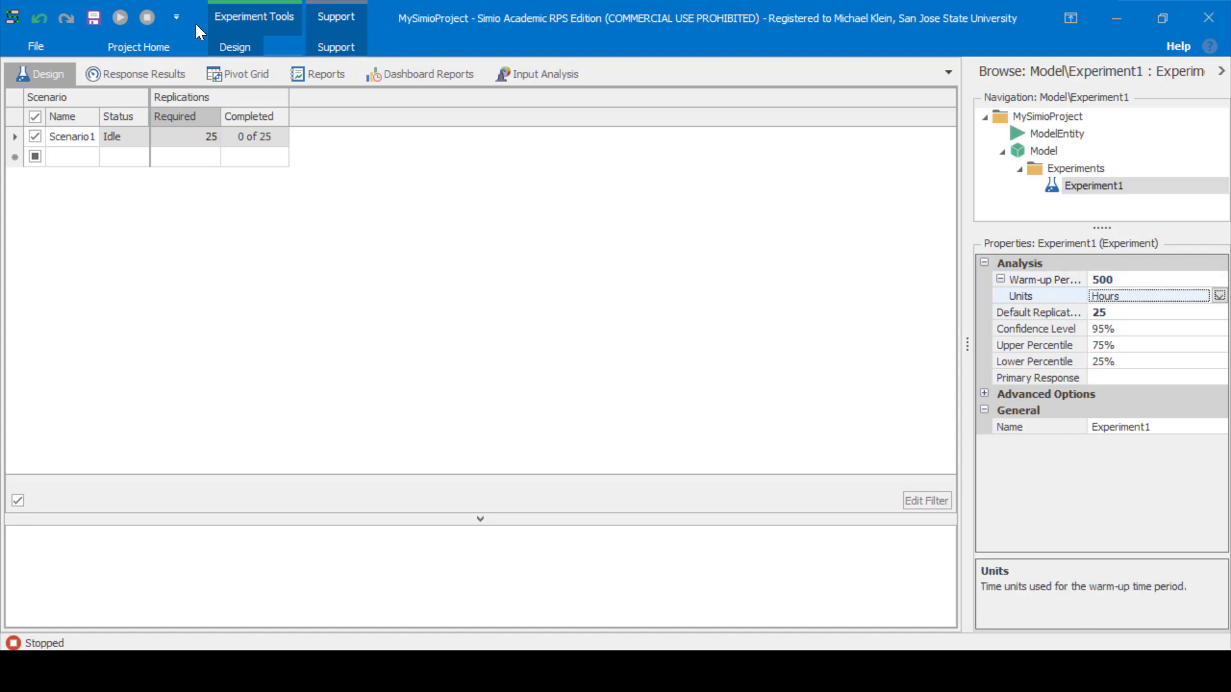
pyautogui.click(145, 46)
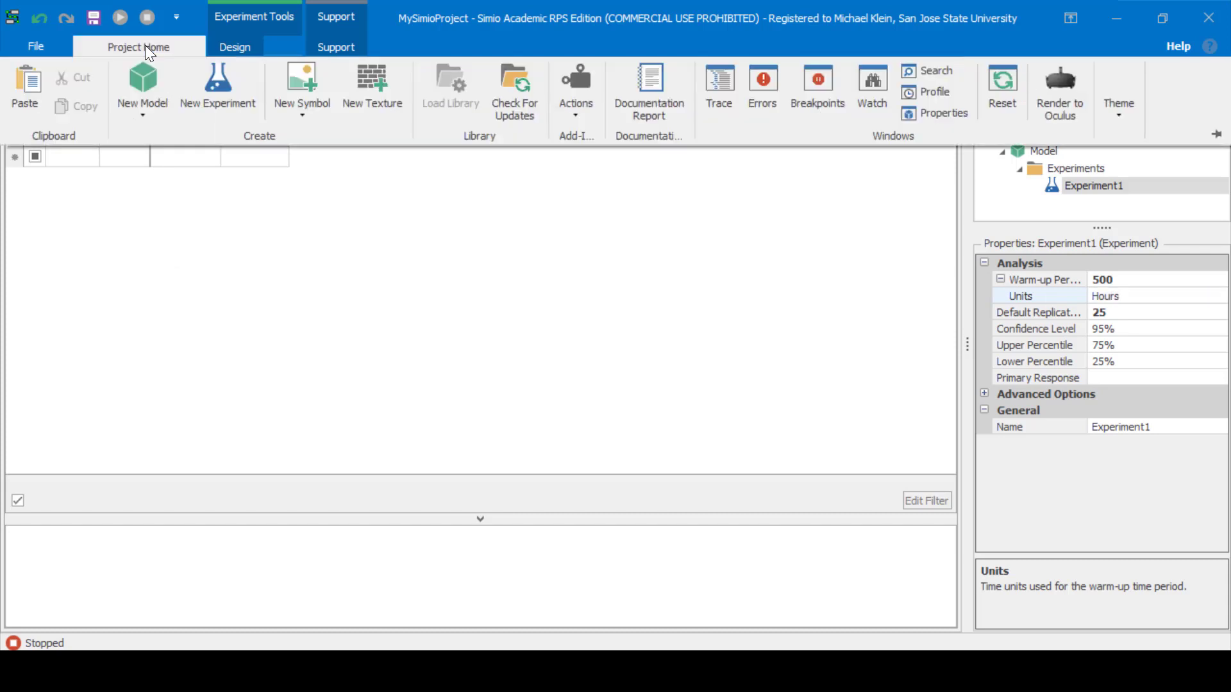
pyautogui.click(247, 48)
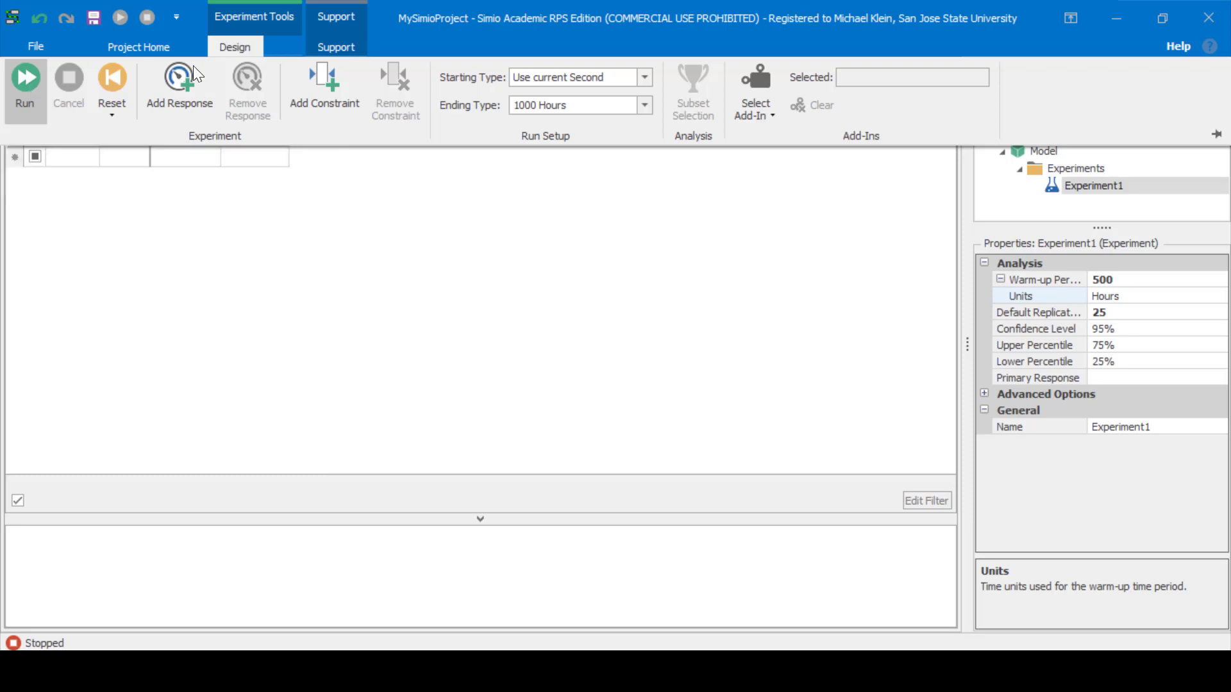
# Run all 25 replications of Experiment1's Scenario1 and view the results in the Pivot Grid
pyautogui.click(21, 80)
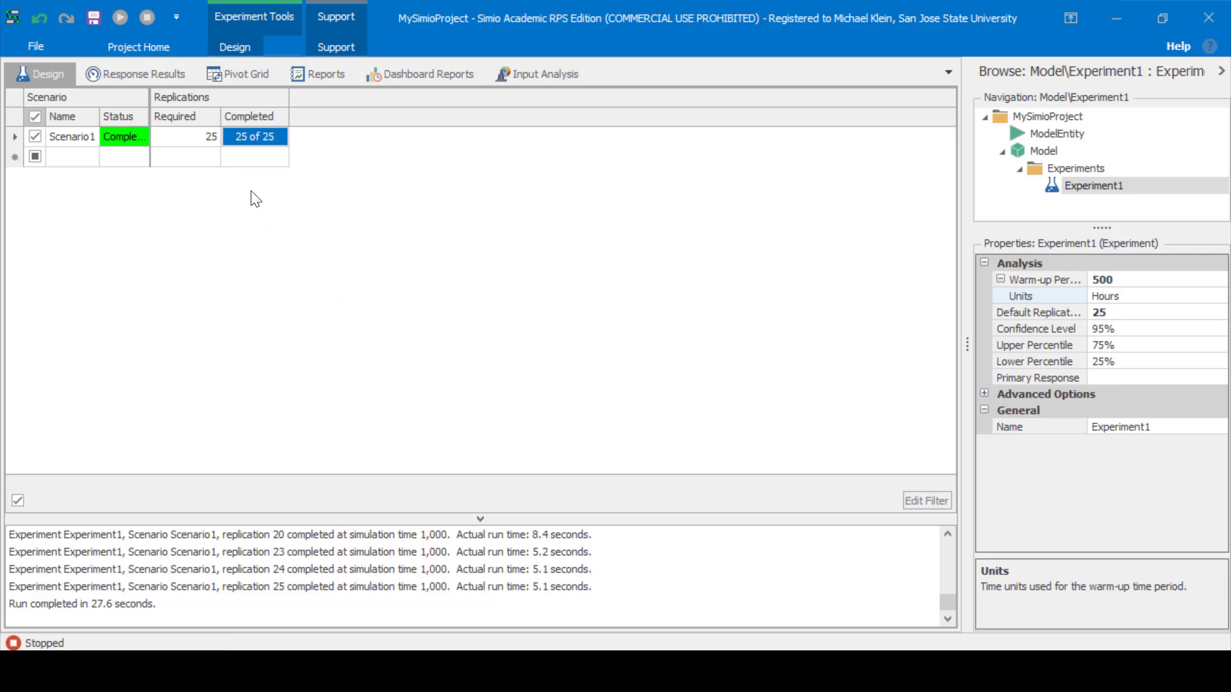
pyautogui.click(238, 73)
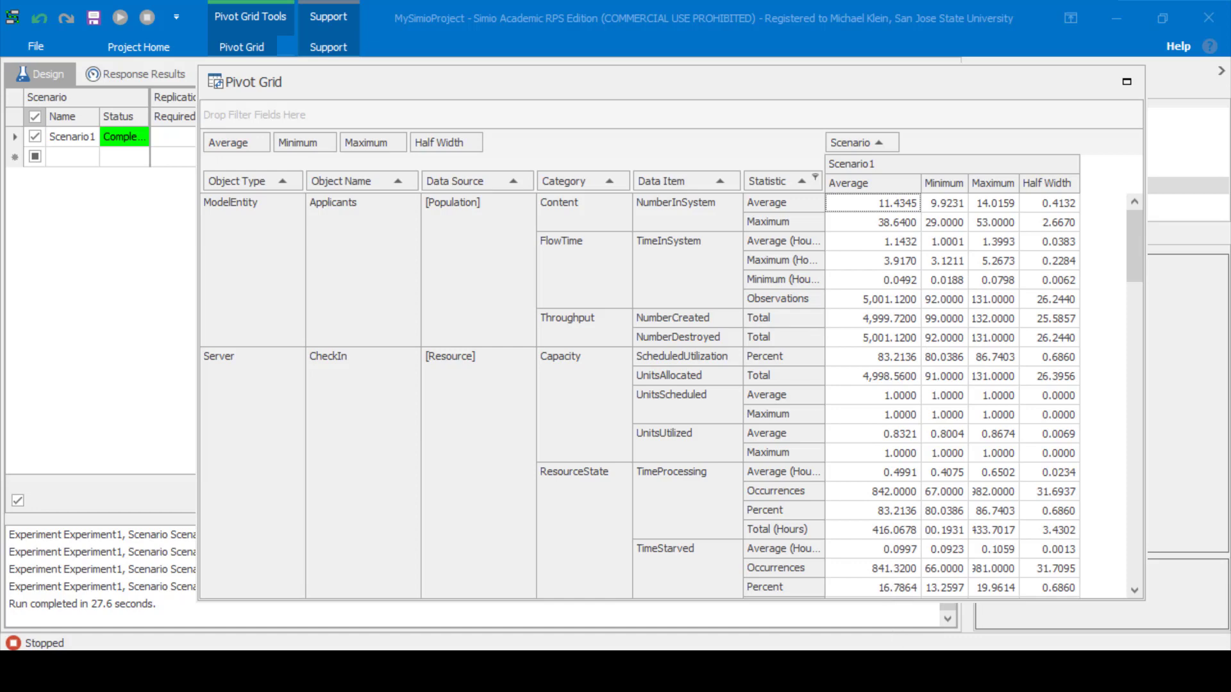
# Go back to the original Model's facility layout from the Navigation tree
pyautogui.click(1033, 152)
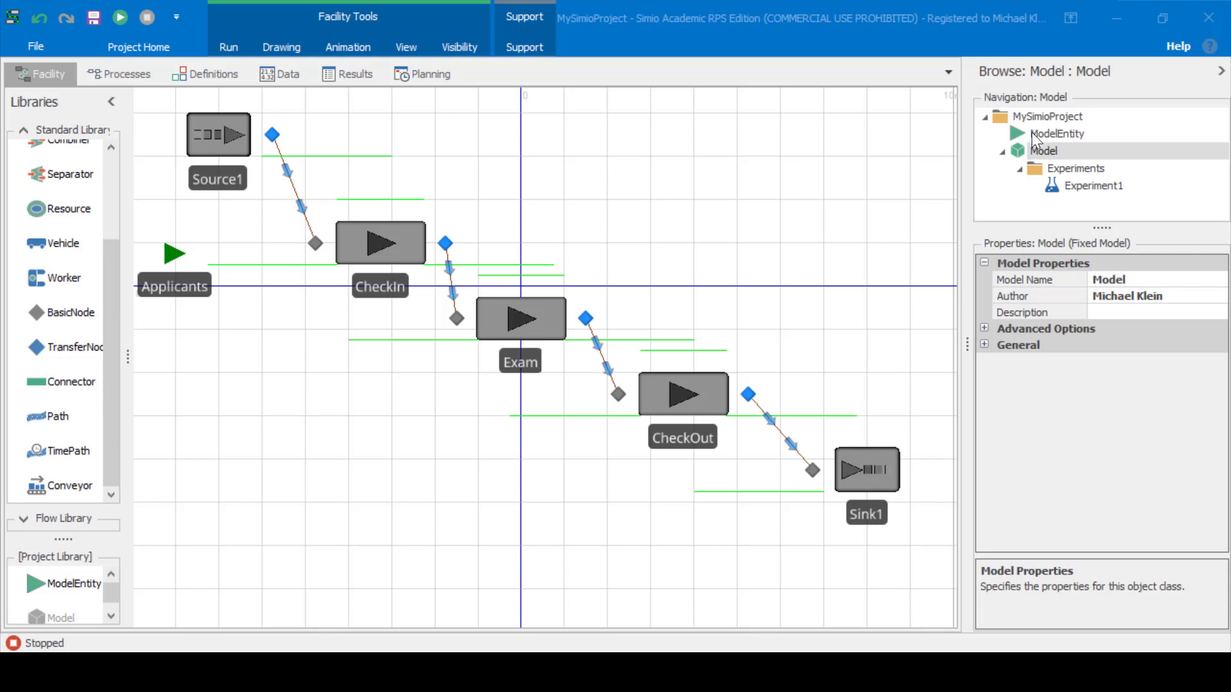
# Add a new model (Model2) to the project and rename it Proposed_A
pyautogui.rightClick(1039, 151)
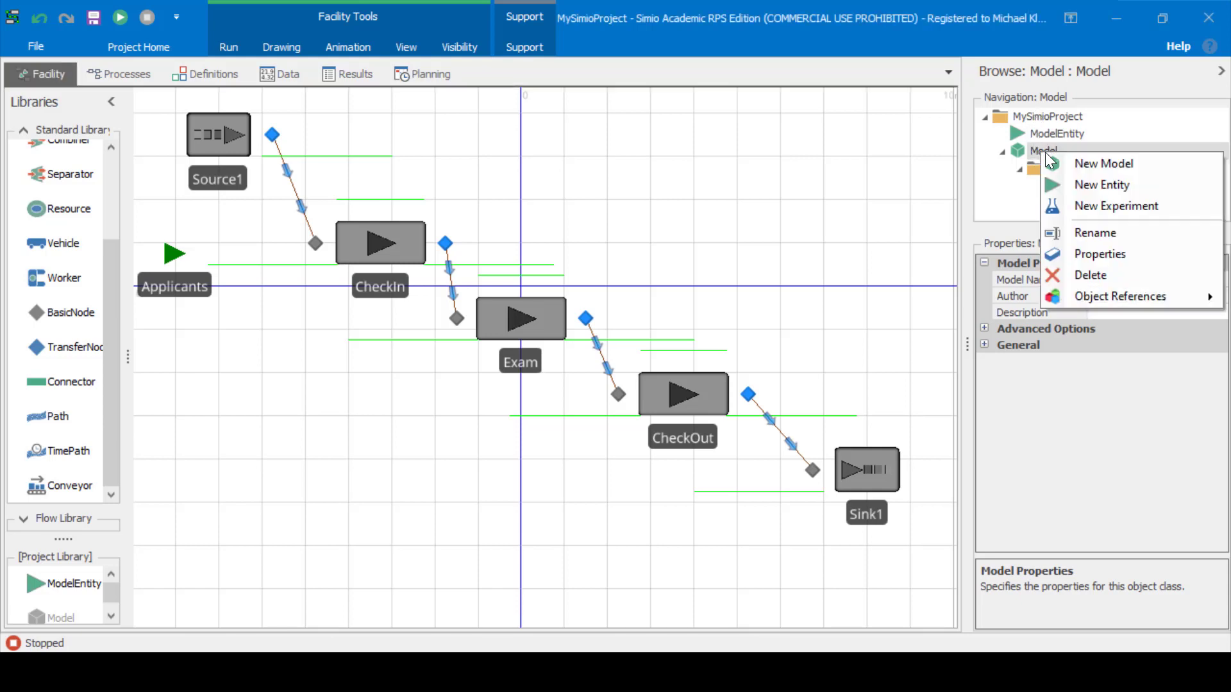
pyautogui.click(1081, 161)
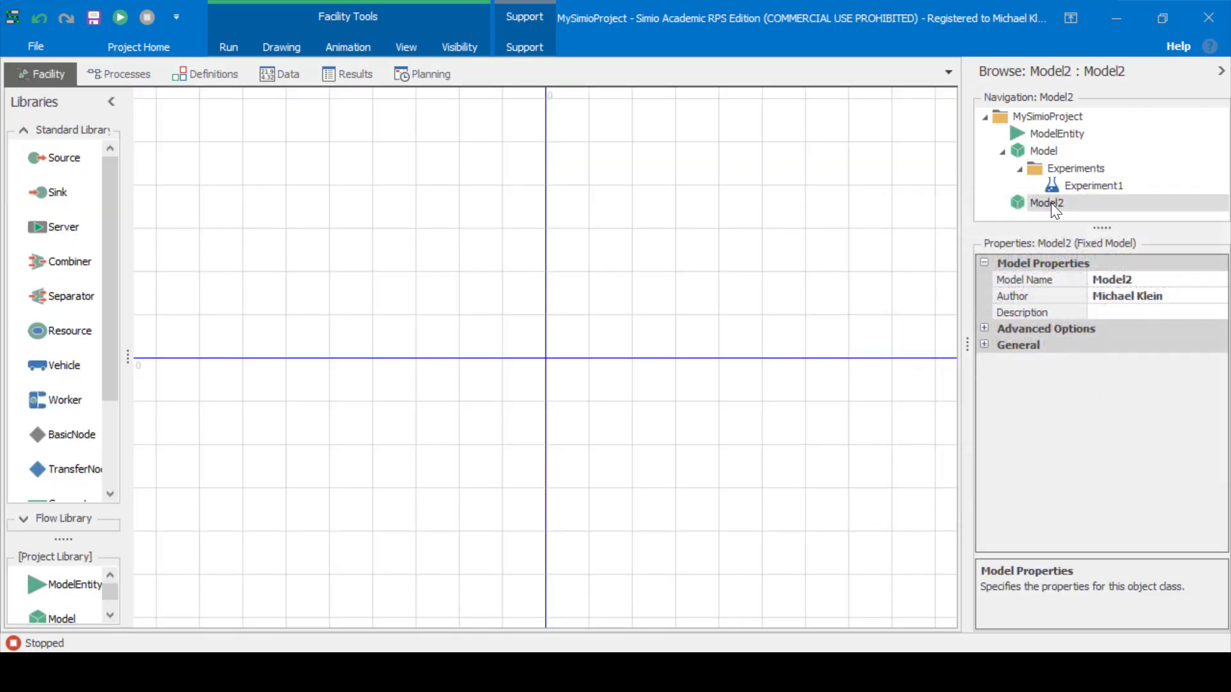
pyautogui.rightClick(1051, 202)
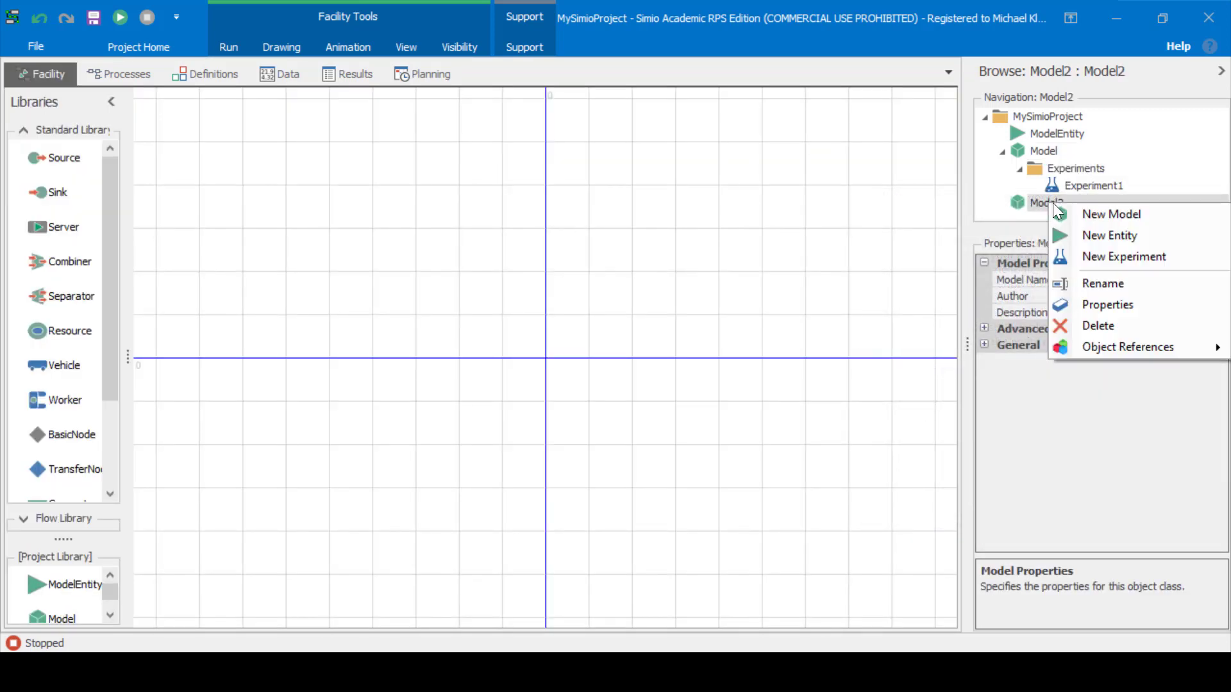
pyautogui.click(1113, 283)
pyautogui.write('Proposed_A')
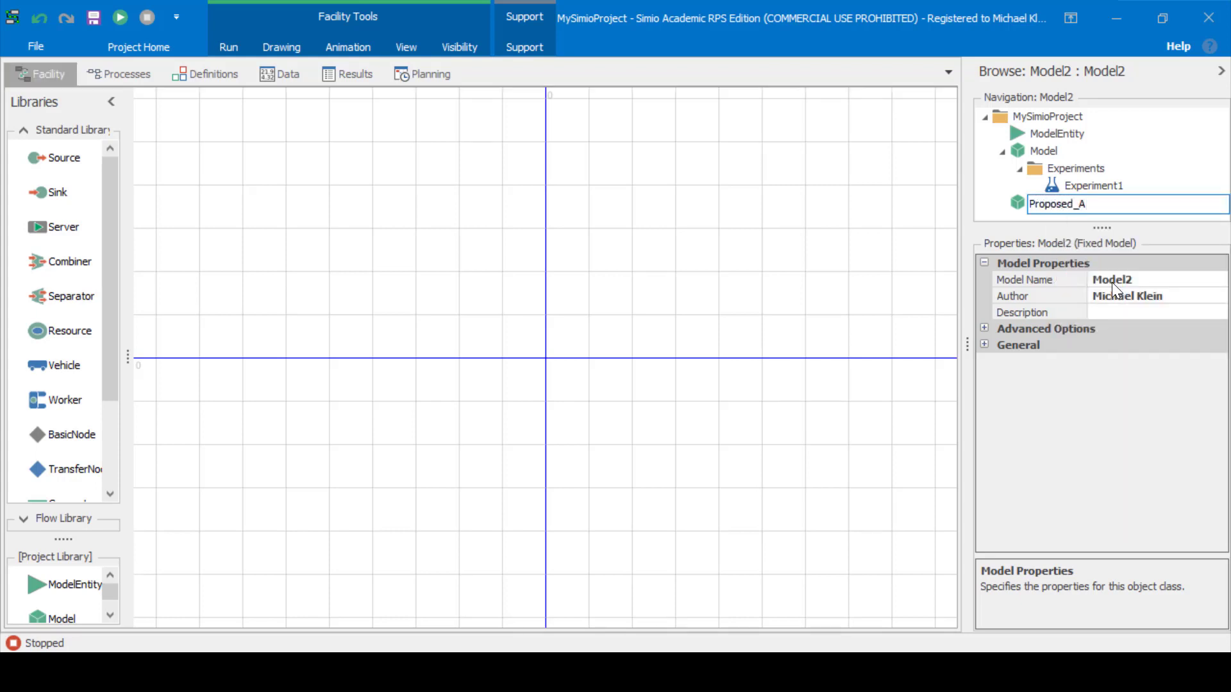
pyautogui.click(424, 246)
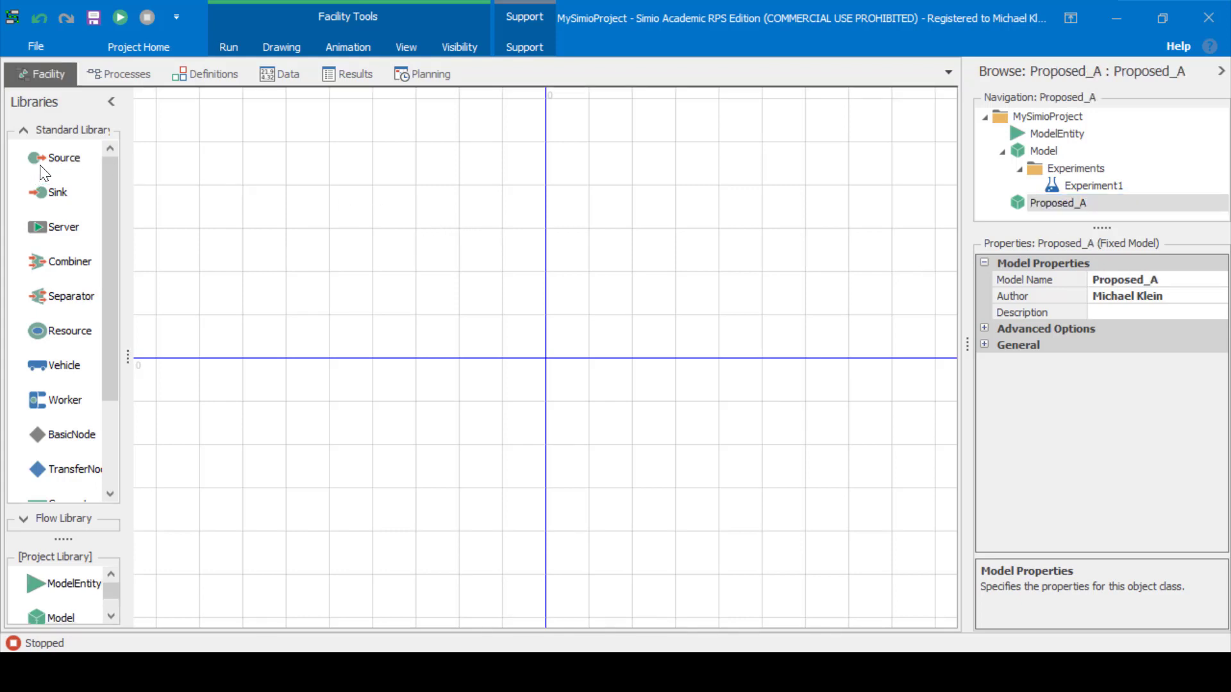
# Place Source1, four servers (Server1–Server4) and Sink1 on the Proposed_A canvas
pyautogui.moveTo(72, 160); pyautogui.dragTo(230, 233)
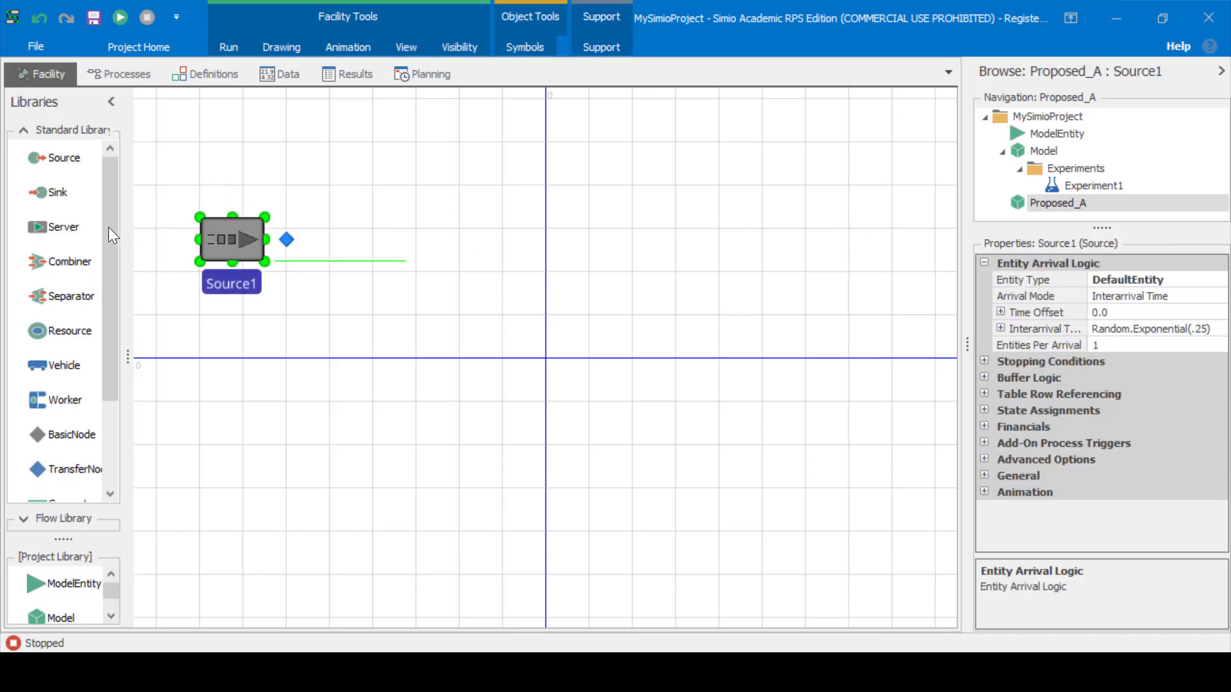
pyautogui.moveTo(68, 231); pyautogui.dragTo(415, 236)
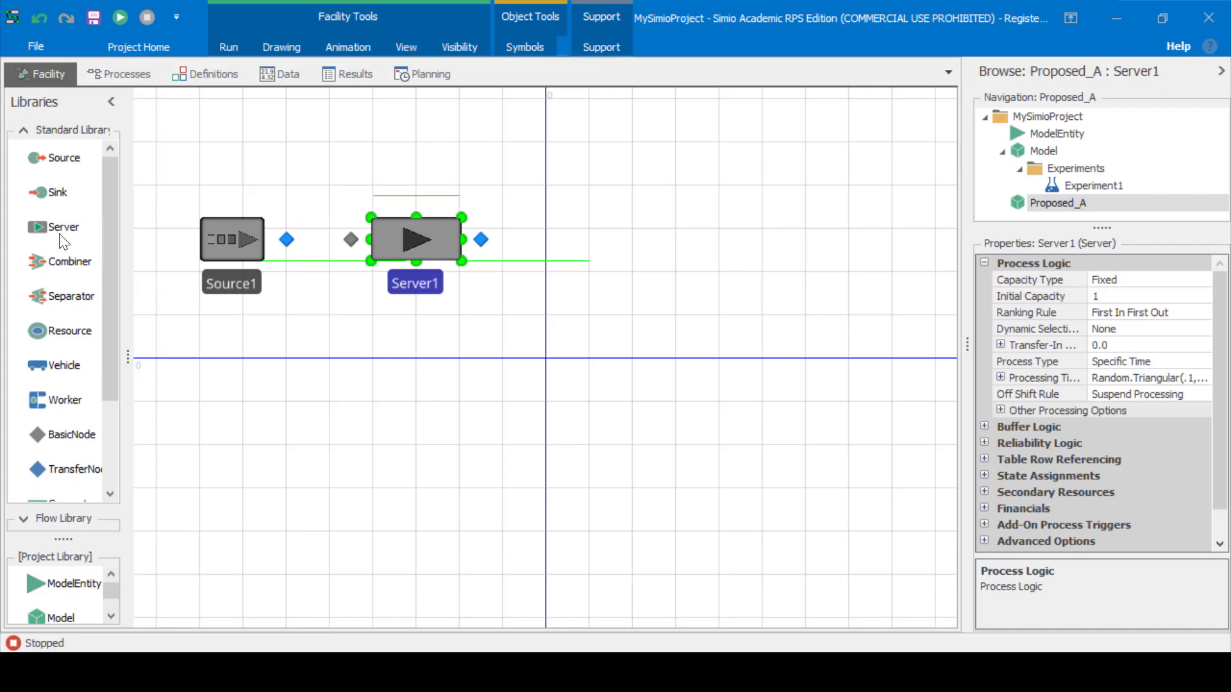
pyautogui.moveTo(80, 241); pyautogui.dragTo(591, 153)
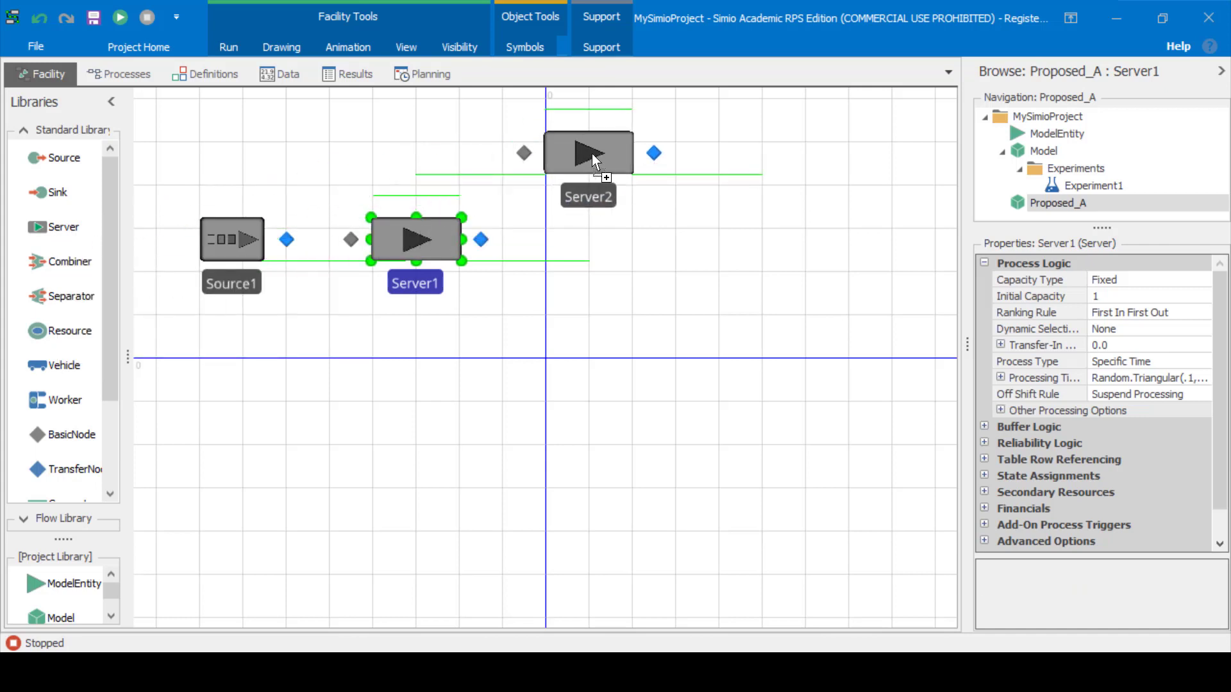
pyautogui.moveTo(63, 236); pyautogui.dragTo(601, 336)
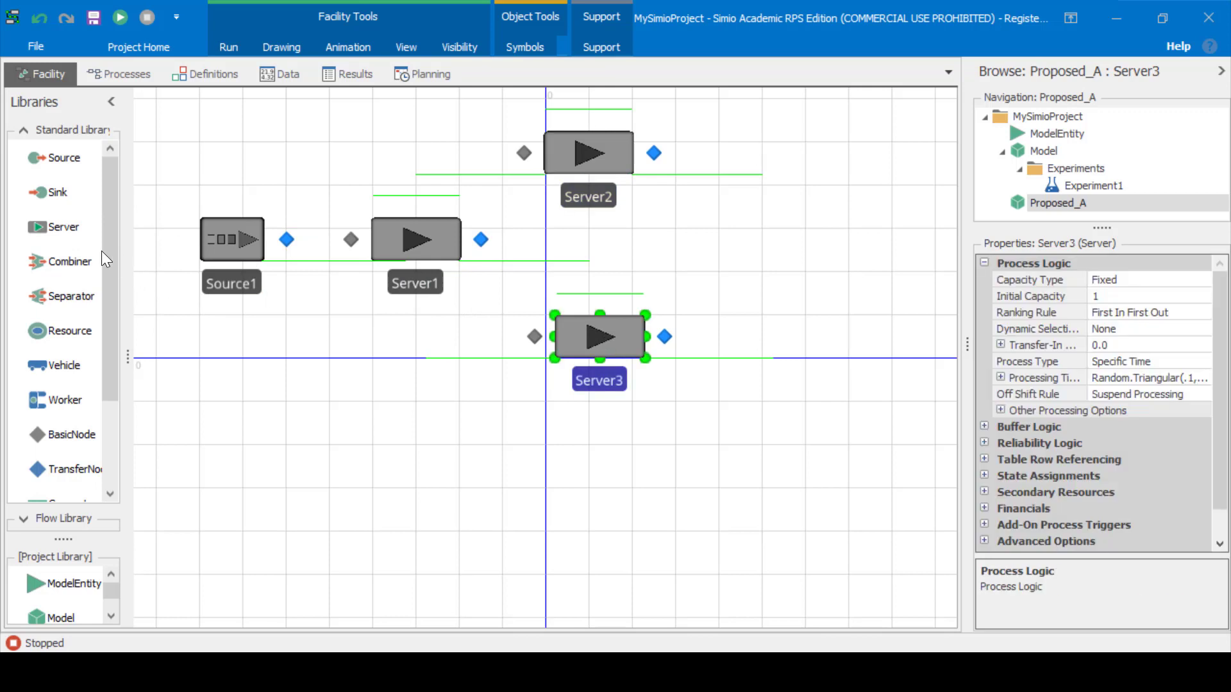
pyautogui.moveTo(63, 227); pyautogui.dragTo(795, 255)
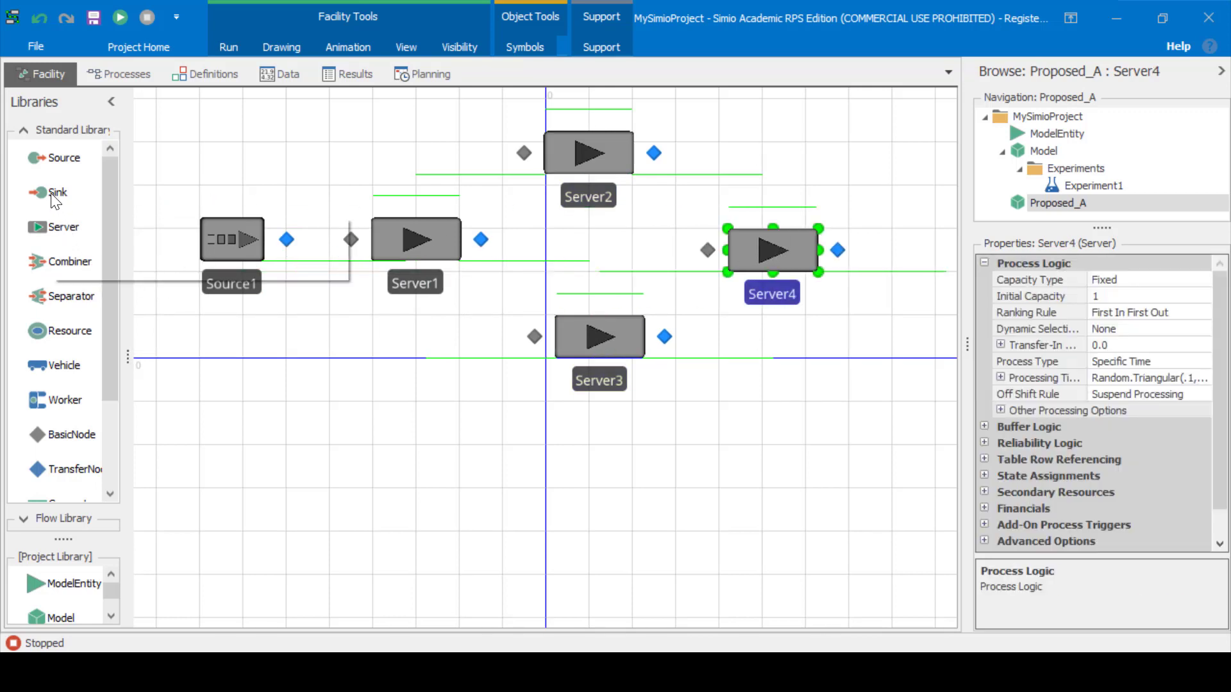
pyautogui.moveTo(53, 199); pyautogui.dragTo(906, 363)
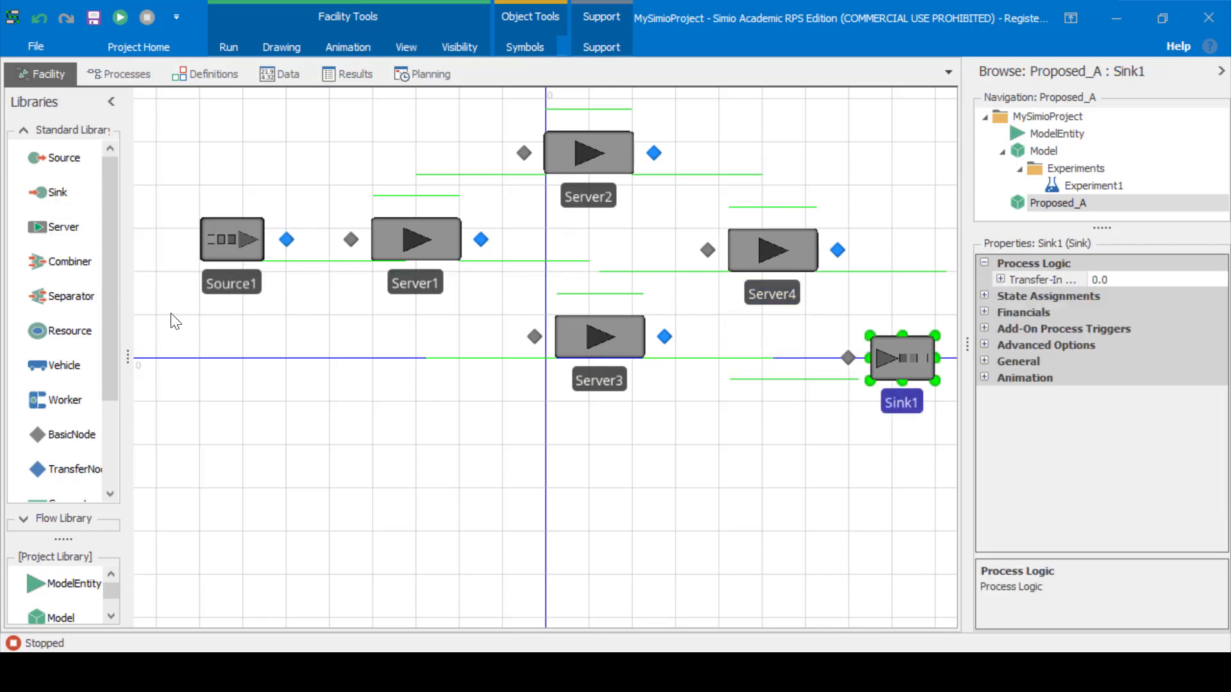
# Add a ModelEntity to the model and rename it Applicants
pyautogui.moveTo(73, 593); pyautogui.dragTo(202, 380)
pyautogui.click(206, 381)
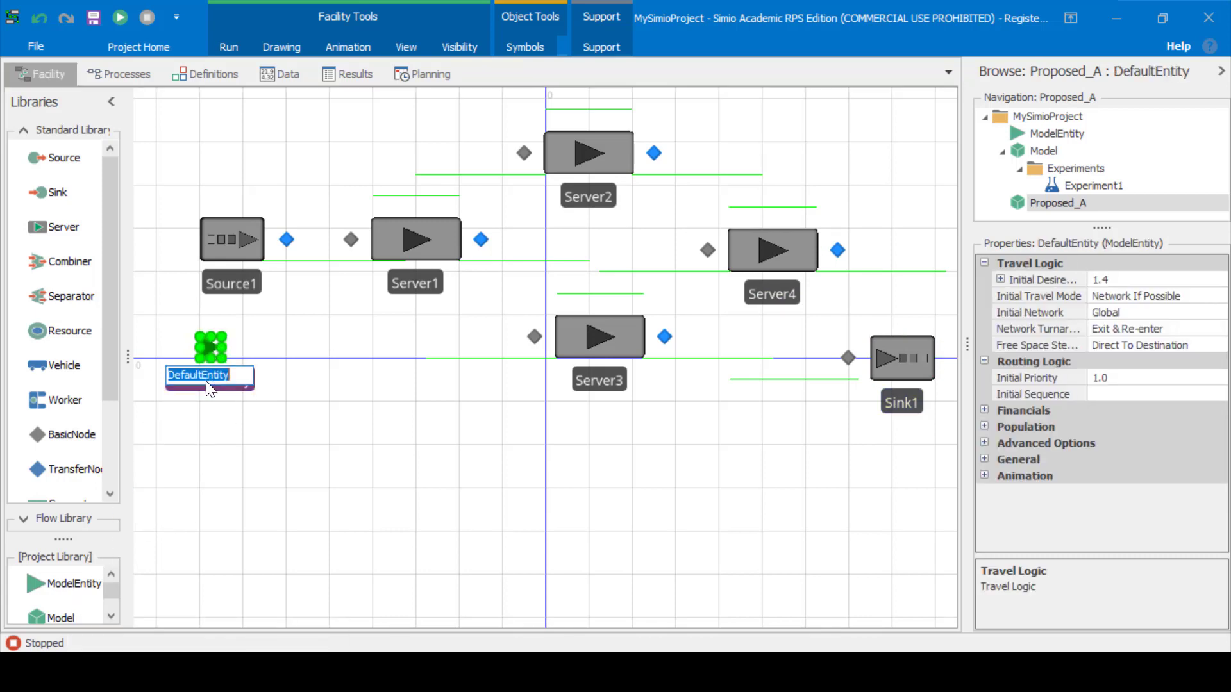
pyautogui.write('Applicants')
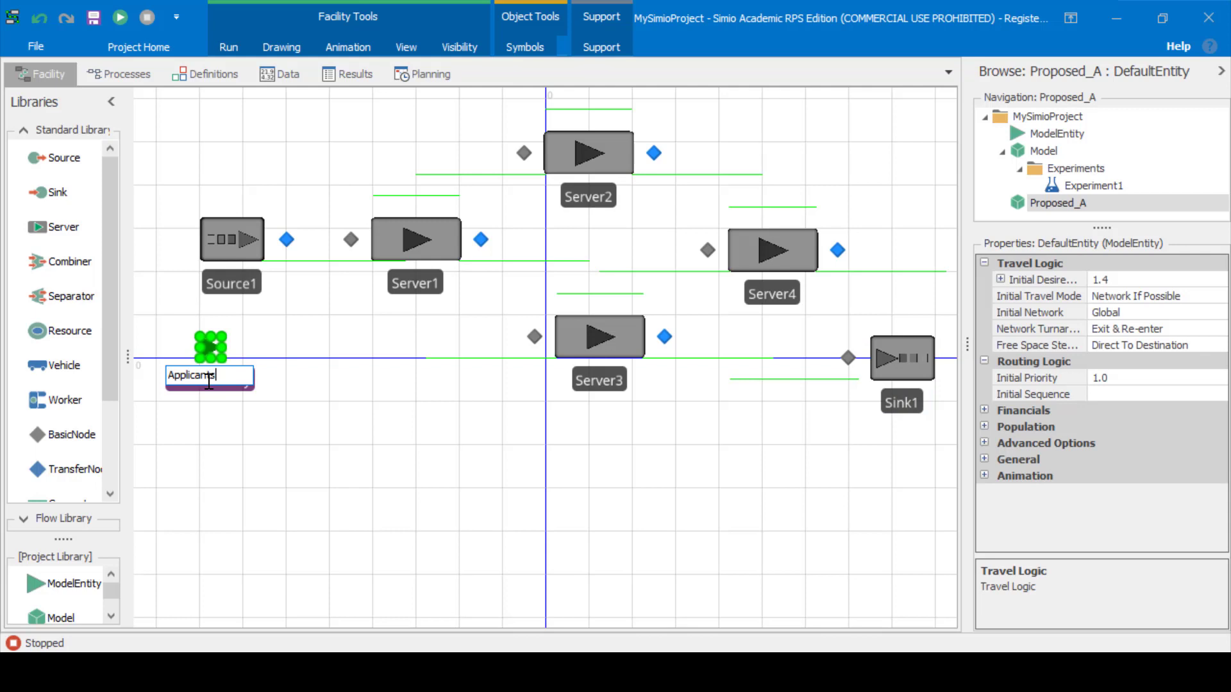
pyautogui.click(243, 466)
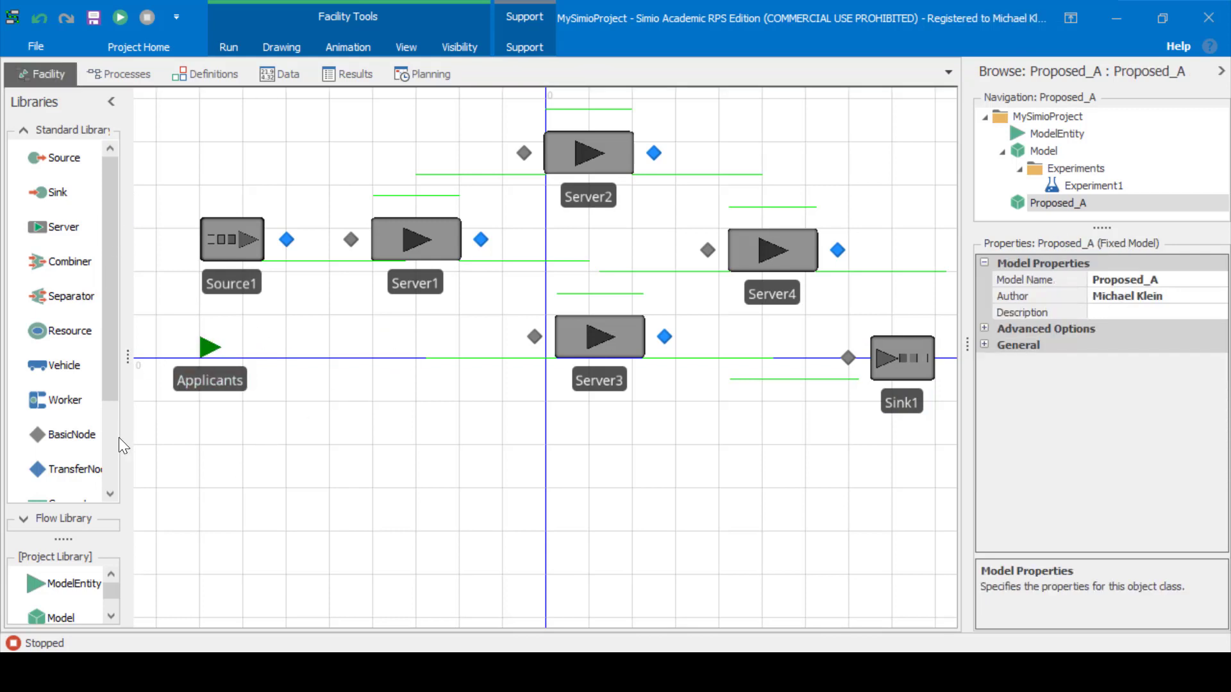
pyautogui.scroll(-2, 104, 417)
# Connect Source1 to Server1, then Server1 to both Server2 and Server3
pyautogui.click(97, 430)
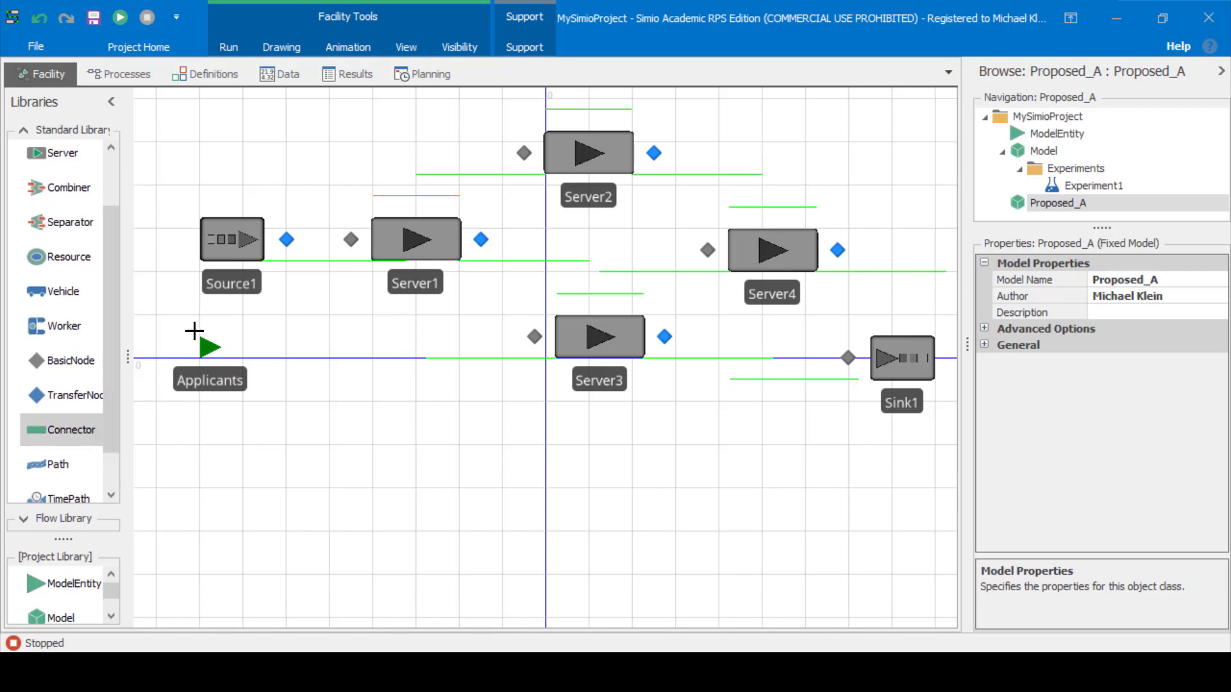
pyautogui.click(287, 240)
pyautogui.click(350, 240)
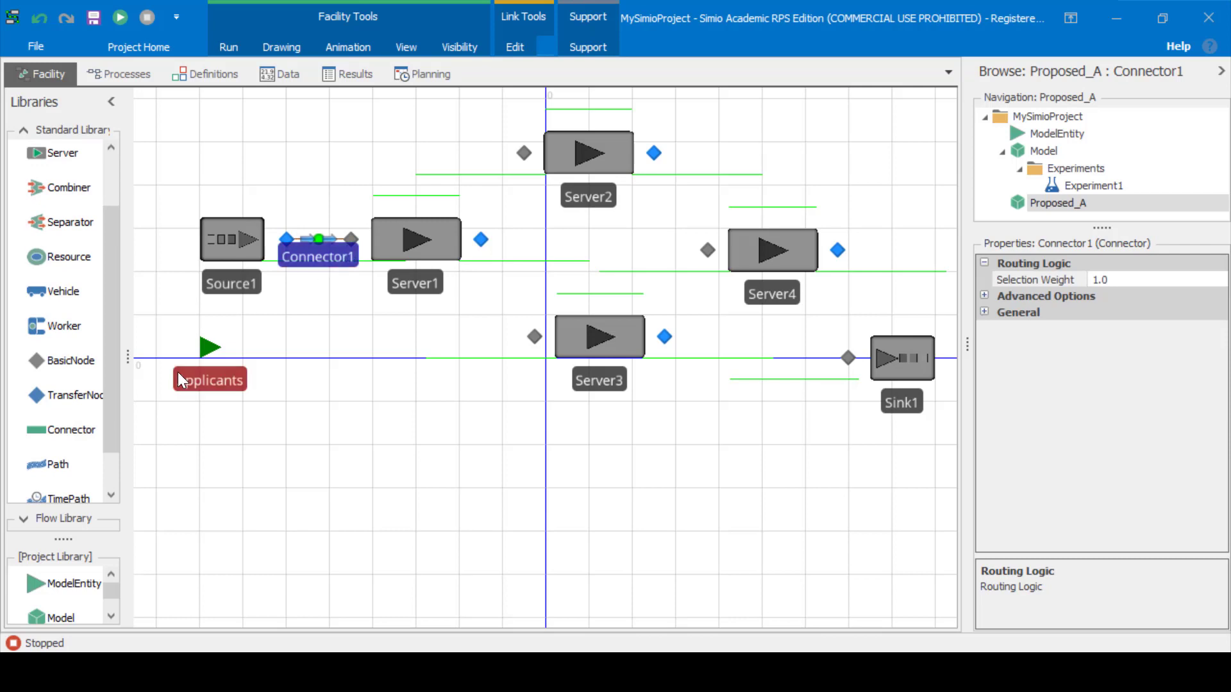
pyautogui.click(64, 428)
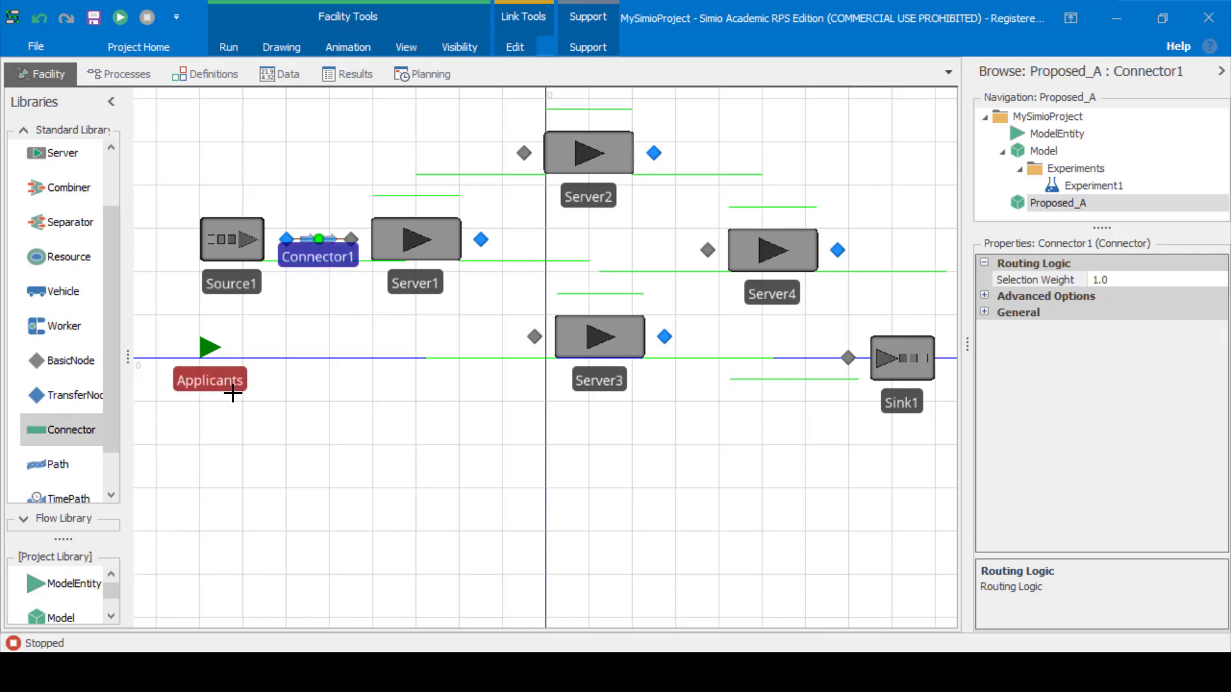
pyautogui.click(481, 241)
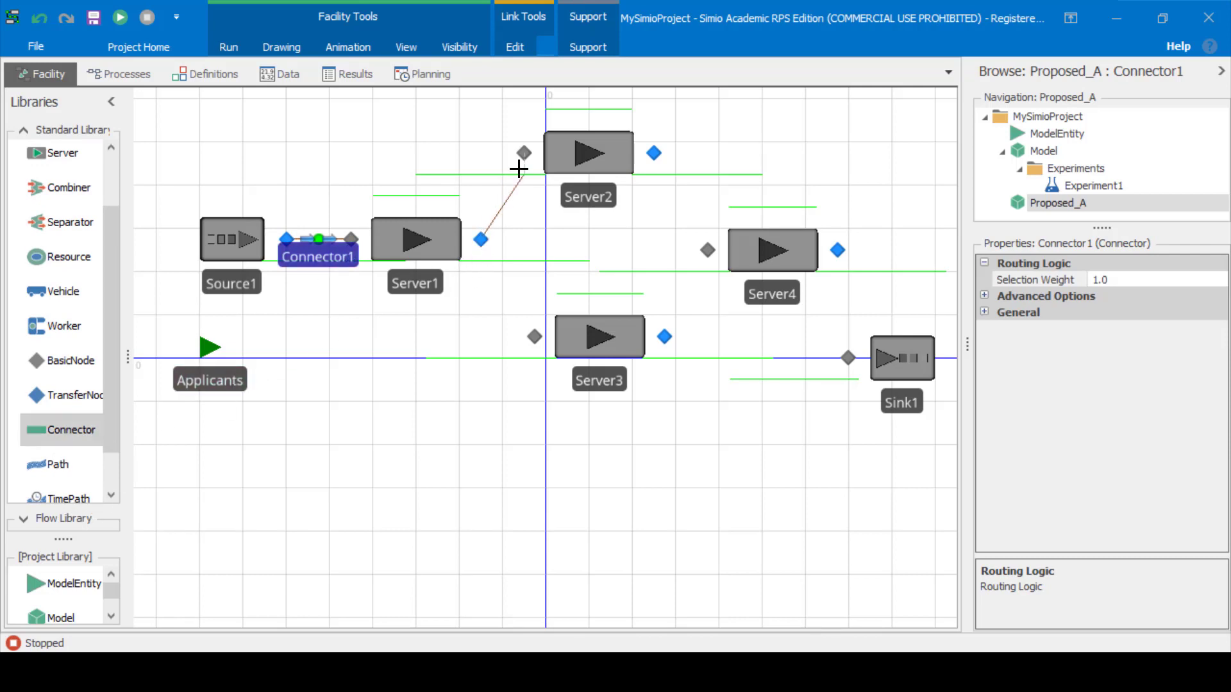
pyautogui.click(524, 153)
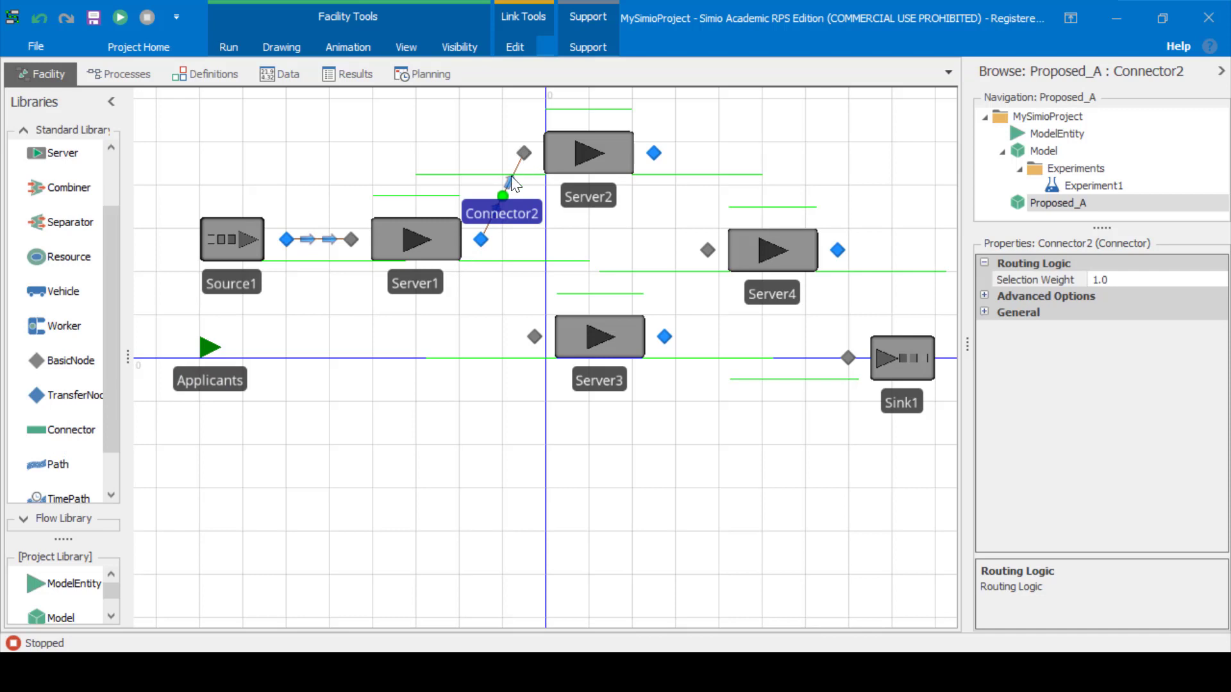
pyautogui.click(64, 430)
pyautogui.click(485, 242)
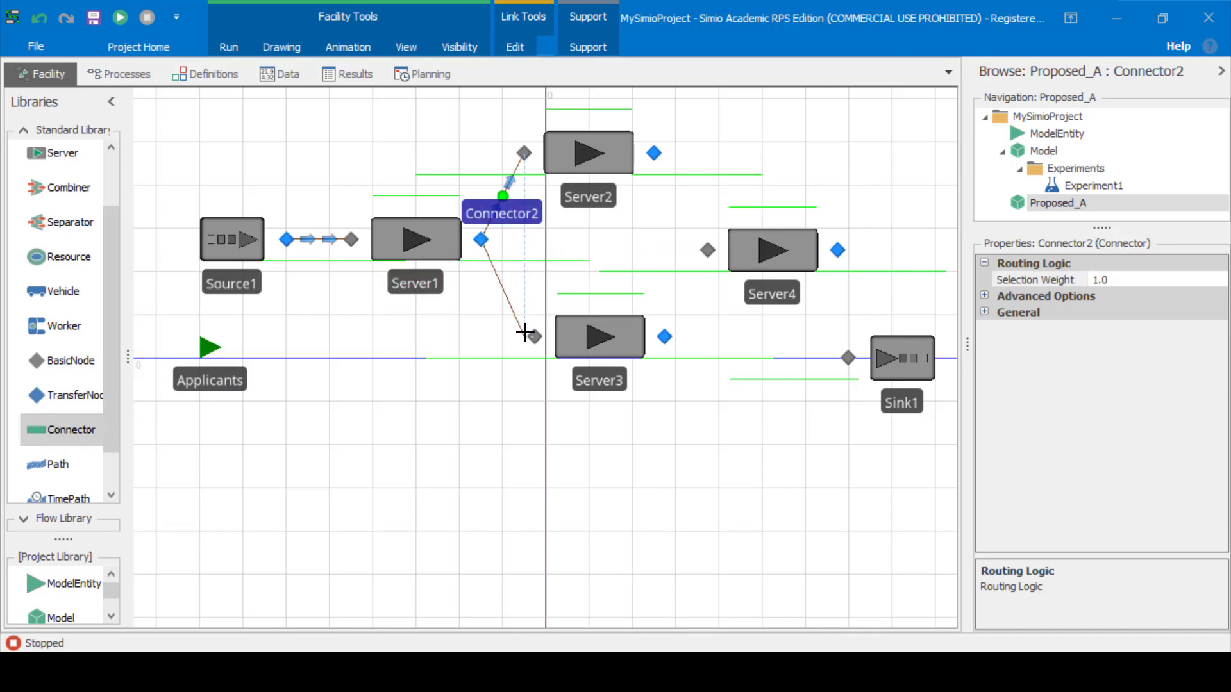
pyautogui.click(534, 336)
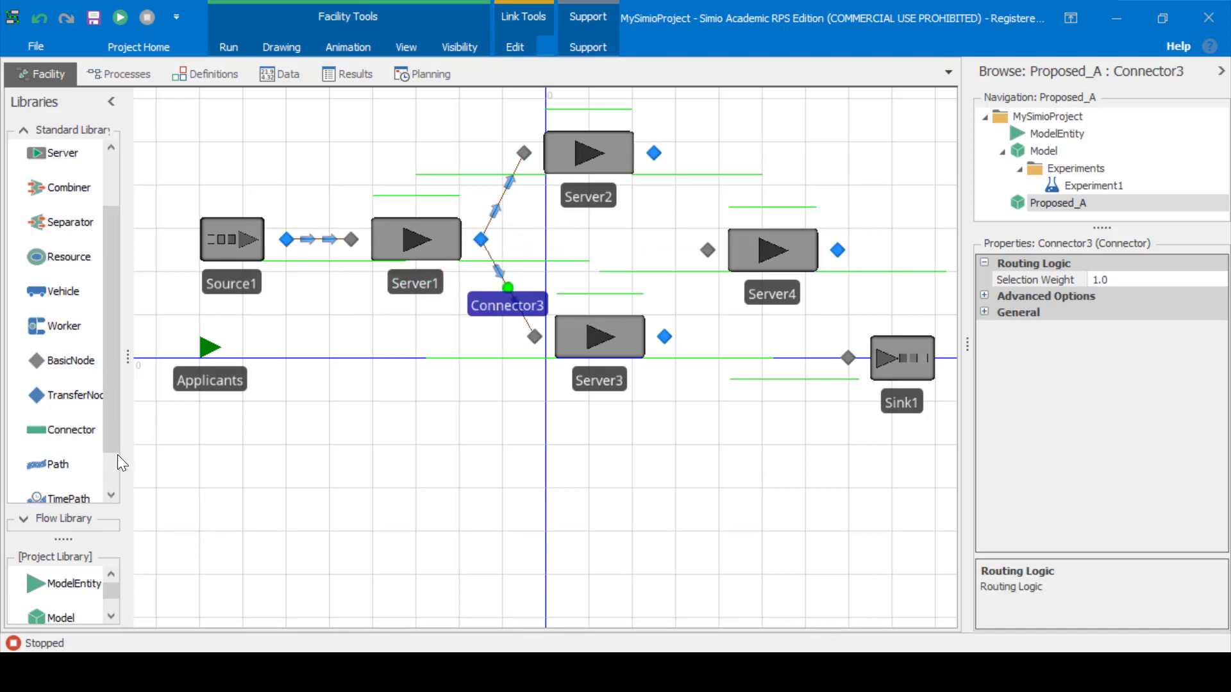
# Connect Server2 and Server3 to Server4, Server4 to Sink1, and rename Server1 to CheckIn
pyautogui.click(62, 430)
pyautogui.click(655, 155)
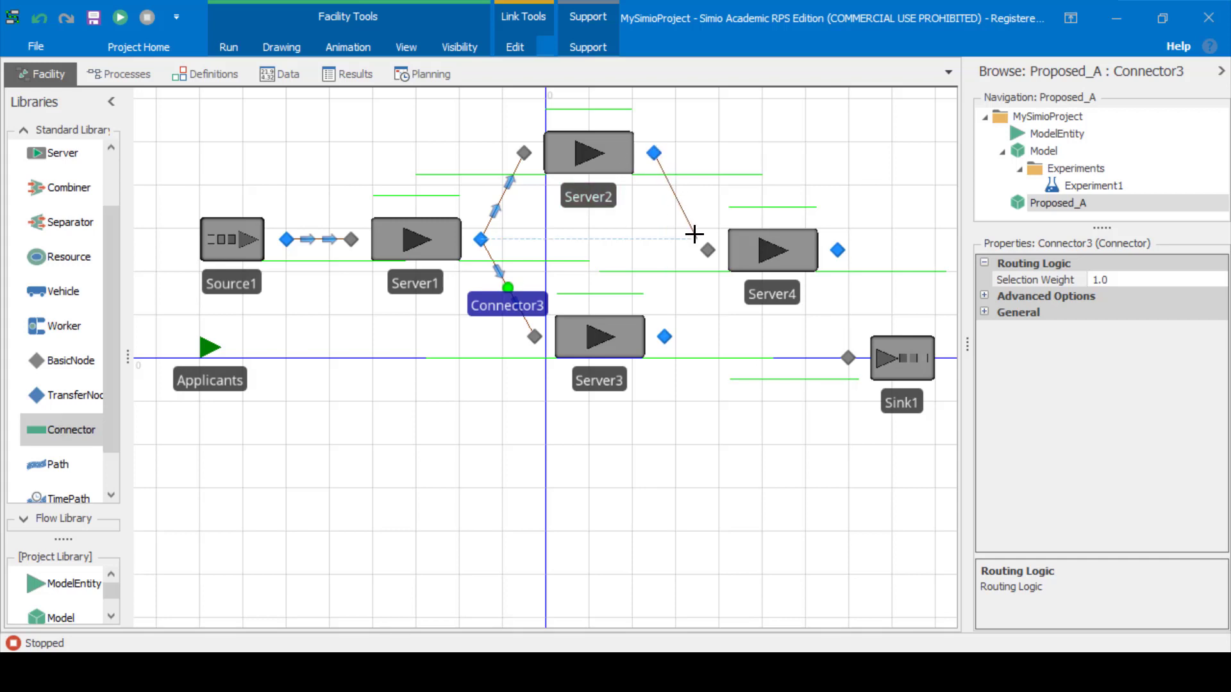
pyautogui.click(705, 251)
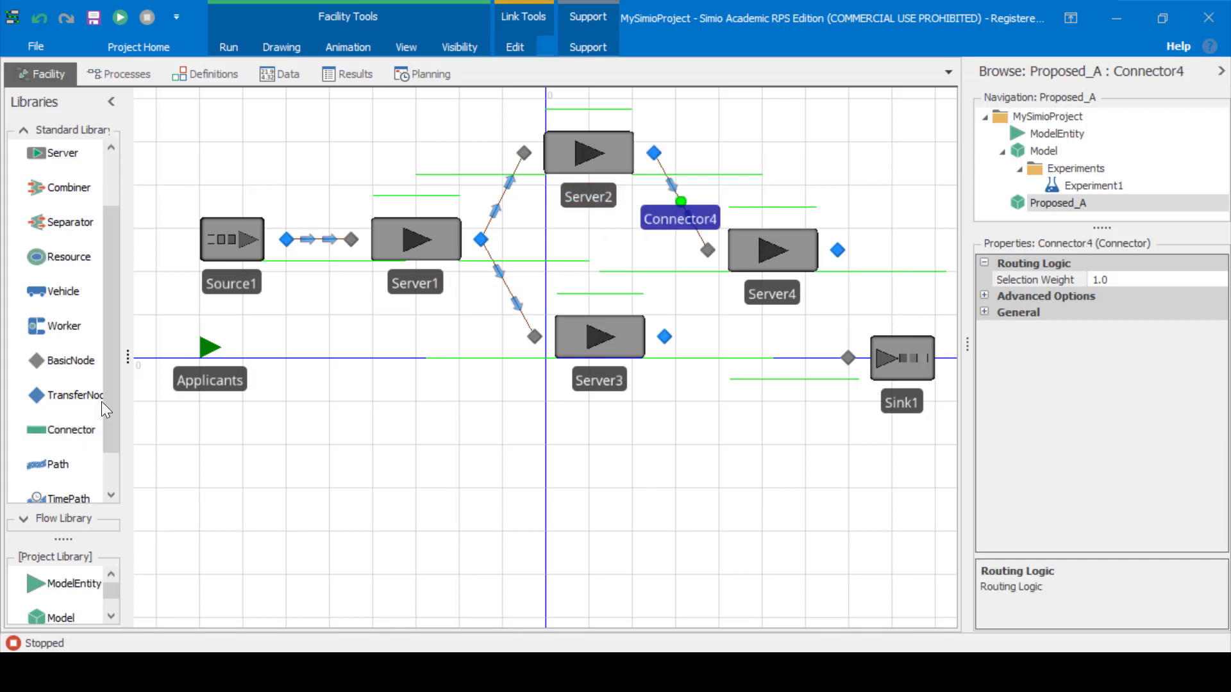
pyautogui.click(63, 429)
pyautogui.click(664, 336)
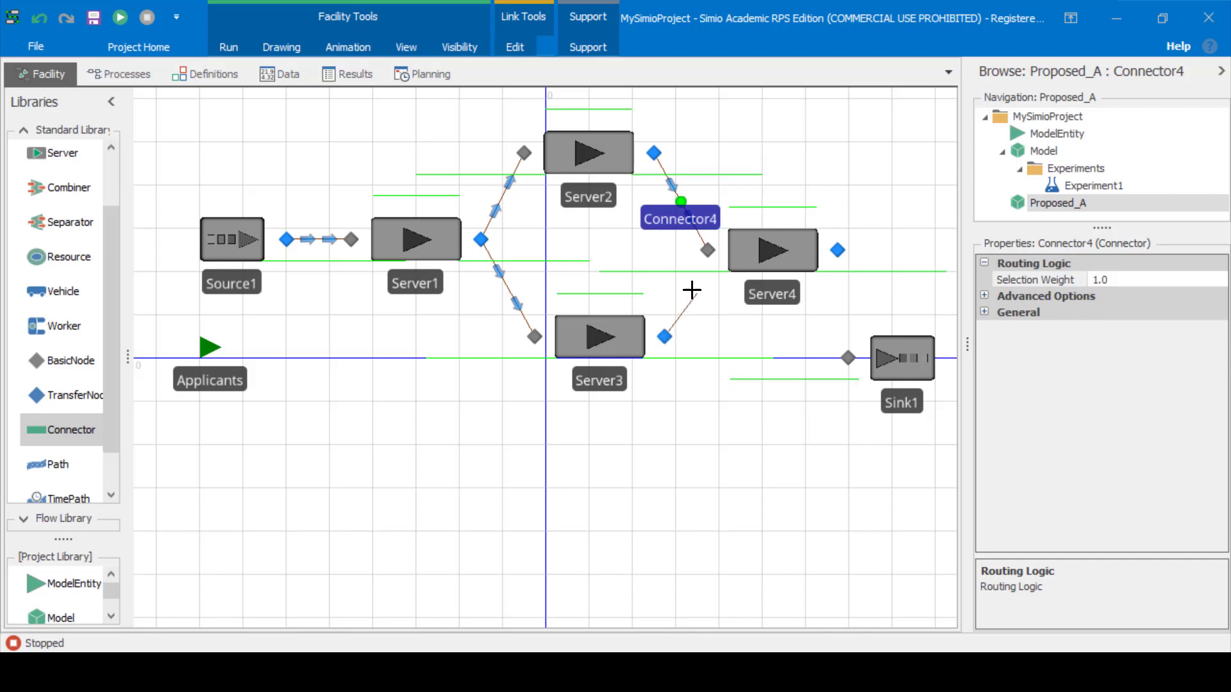
pyautogui.click(707, 250)
pyautogui.click(76, 426)
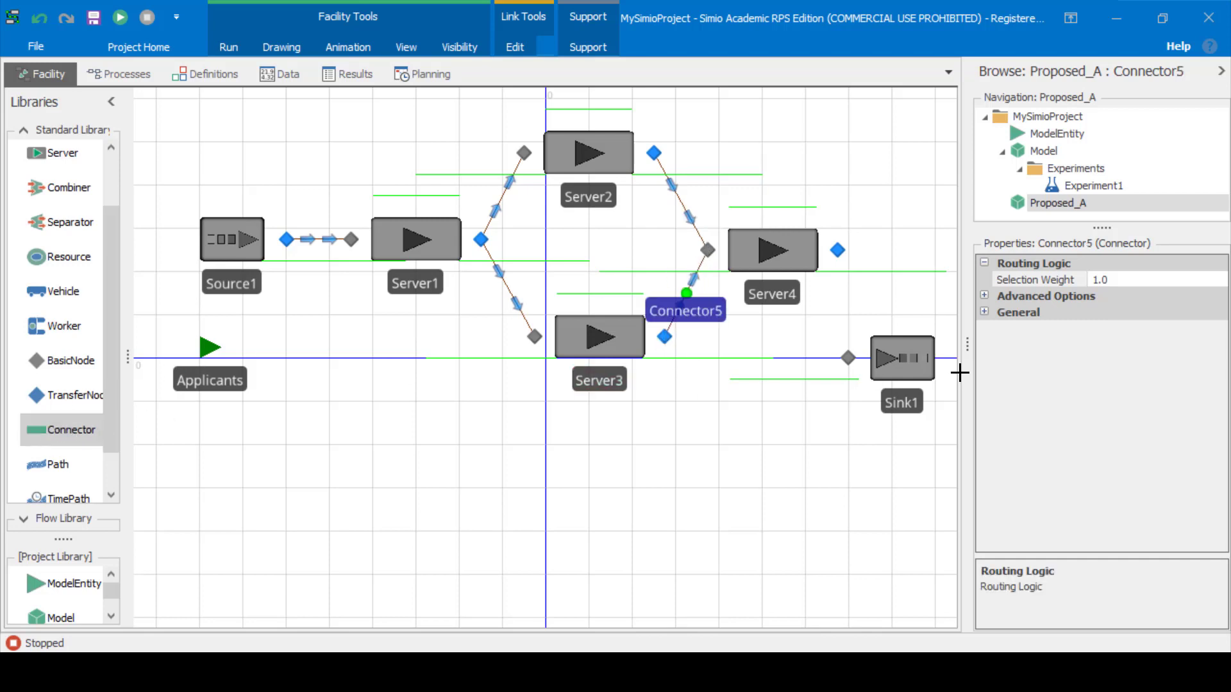
pyautogui.click(794, 249)
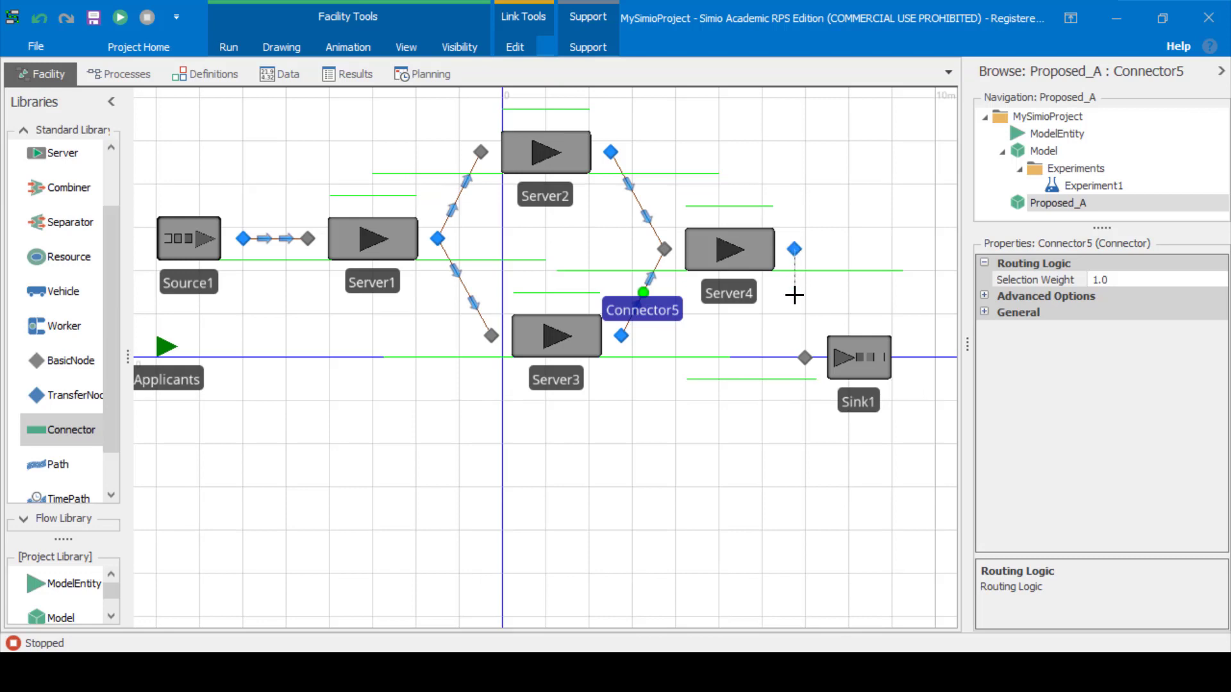
pyautogui.click(804, 357)
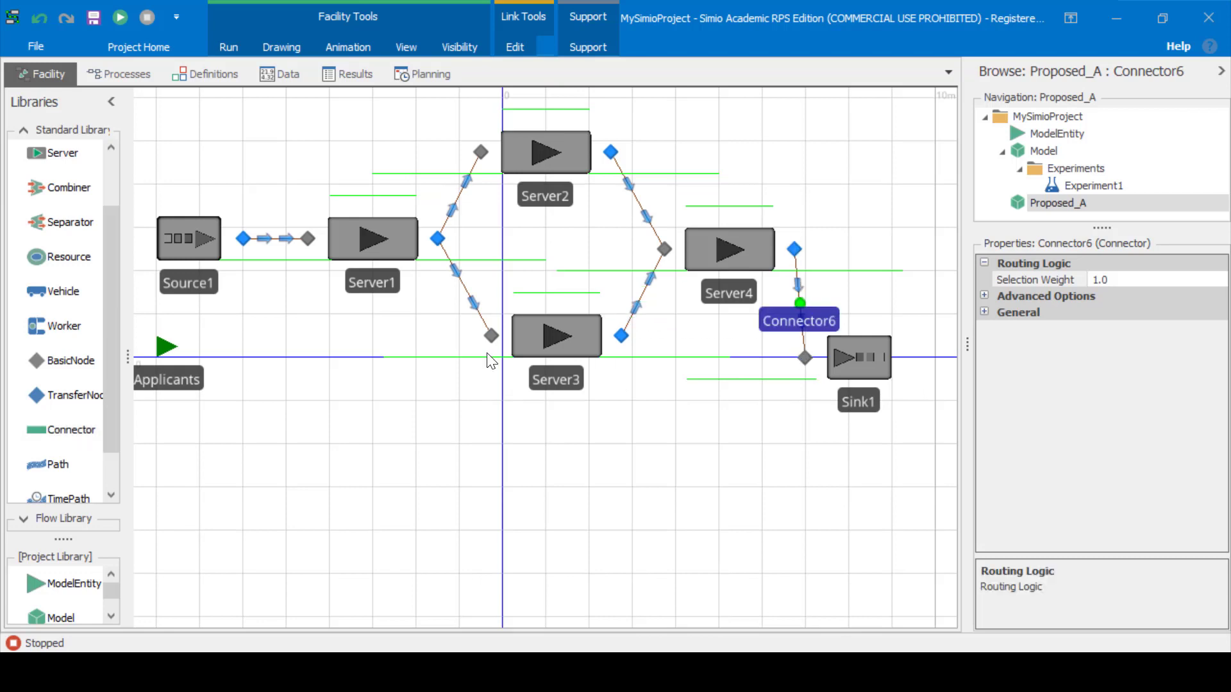
pyautogui.doubleClick(377, 284)
pyautogui.write('CheckIn')
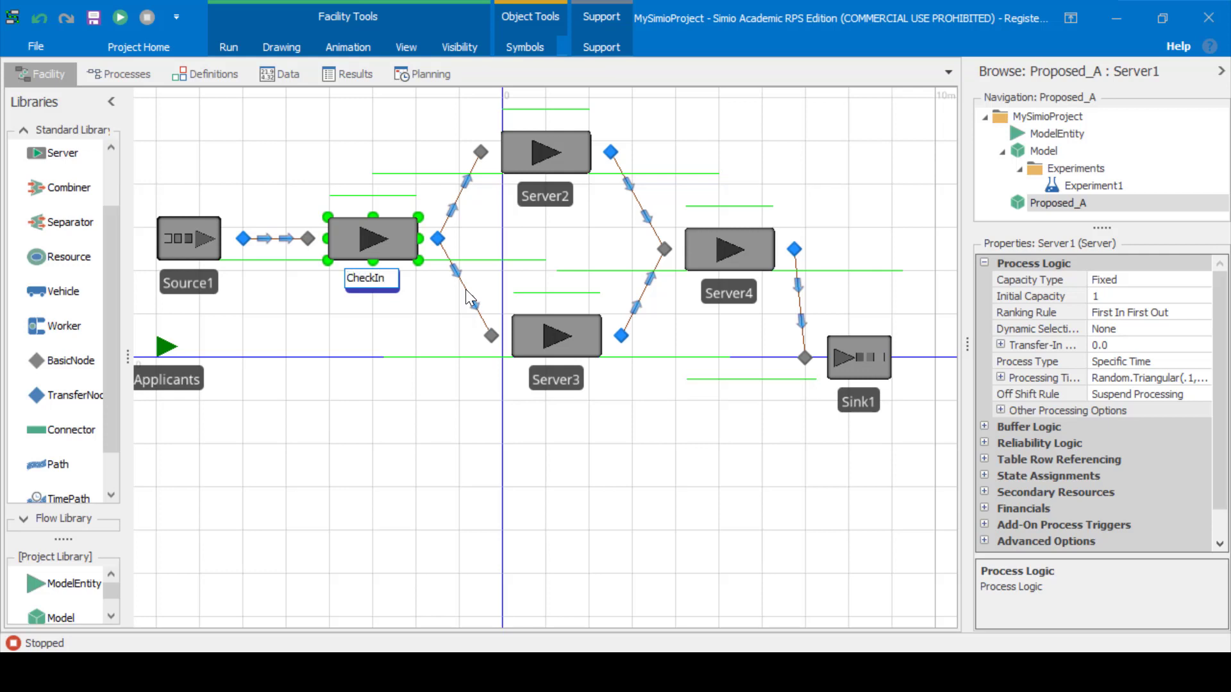
# Rename Server2 to Manual, Server3 to Computer and Server4 to CheckOut
pyautogui.click(564, 194)
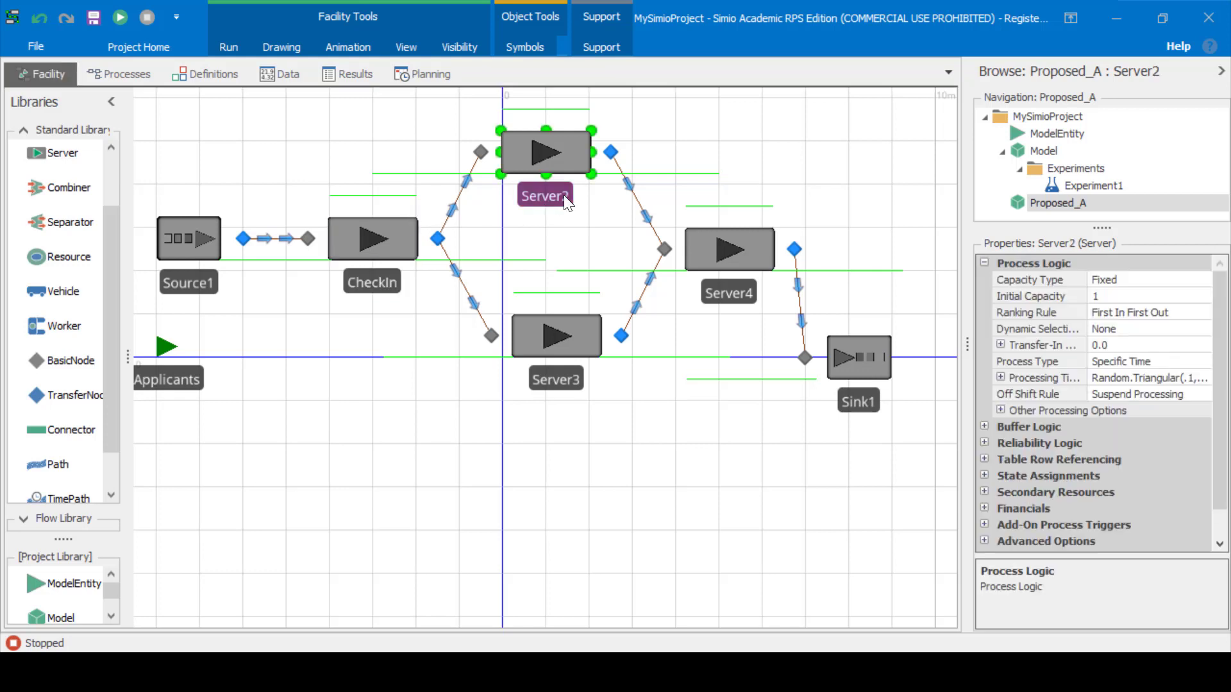
pyautogui.click(564, 194)
pyautogui.write('Manu')
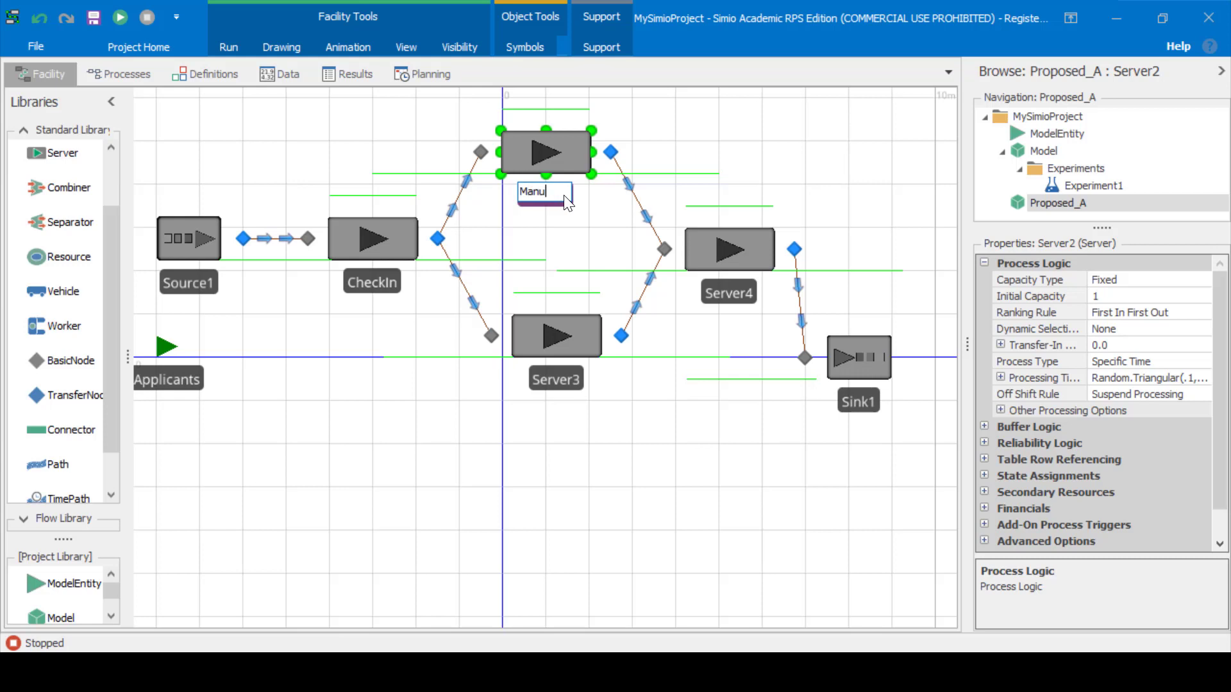
pyautogui.write('al')
pyautogui.click(553, 378)
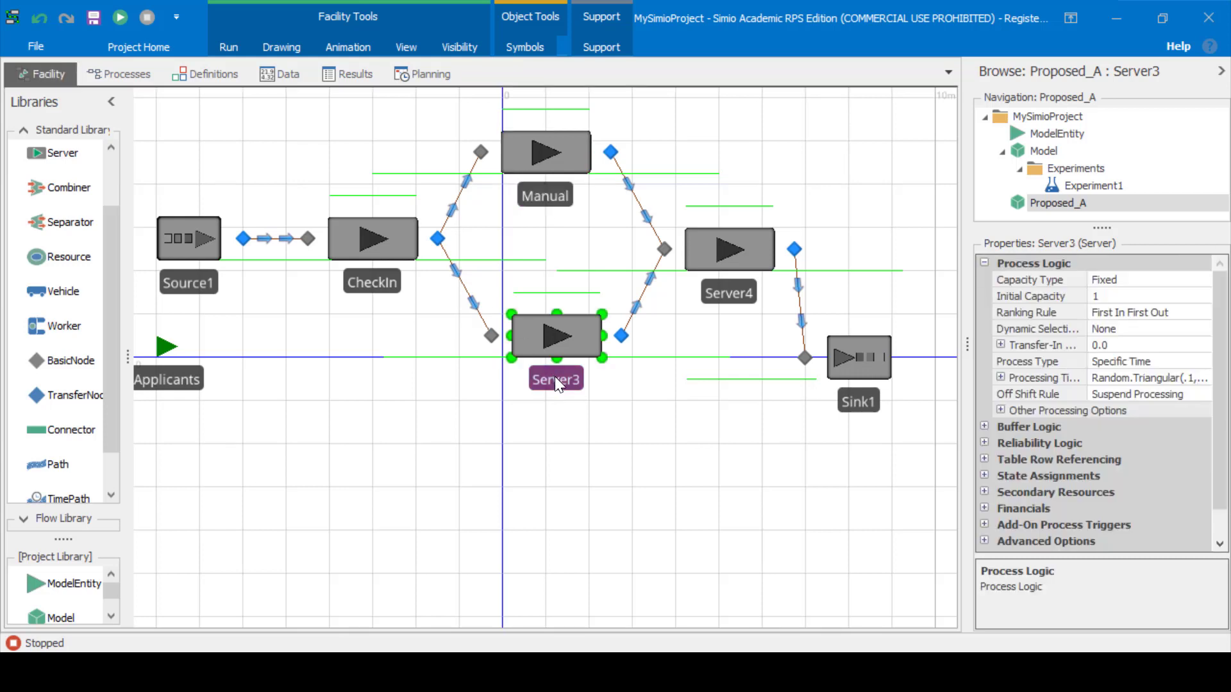
pyautogui.click(555, 376)
pyautogui.write('Computer')
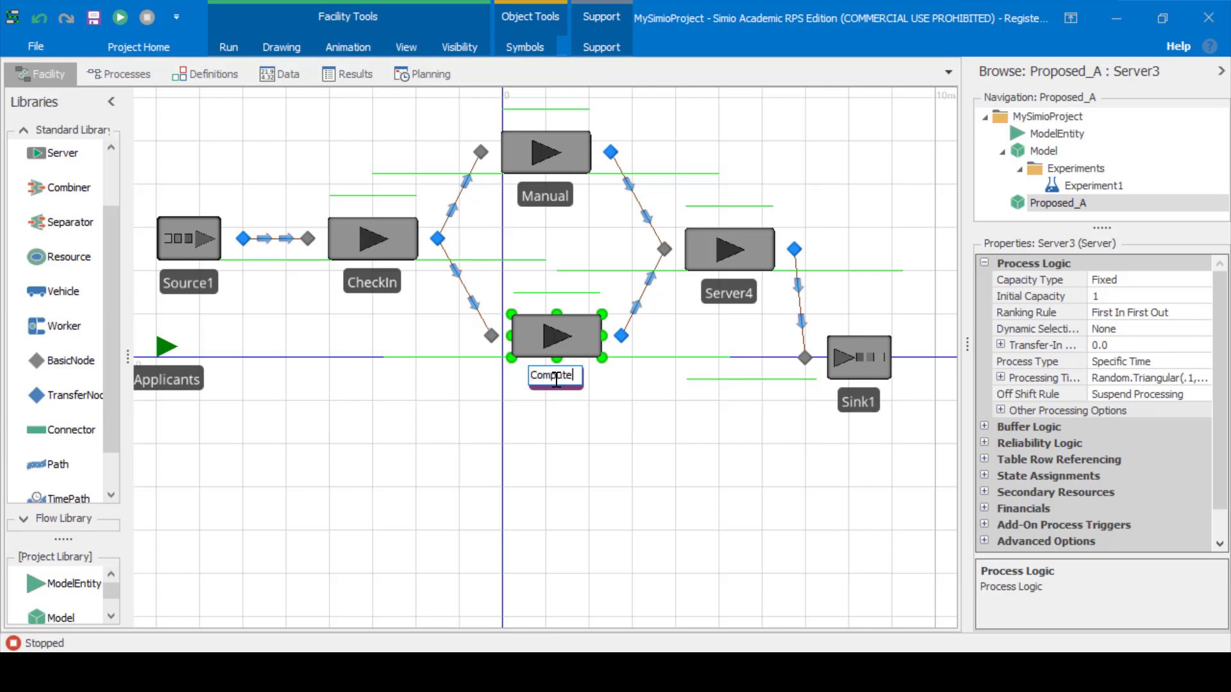
pyautogui.click(637, 440)
pyautogui.click(733, 293)
pyautogui.click(744, 295)
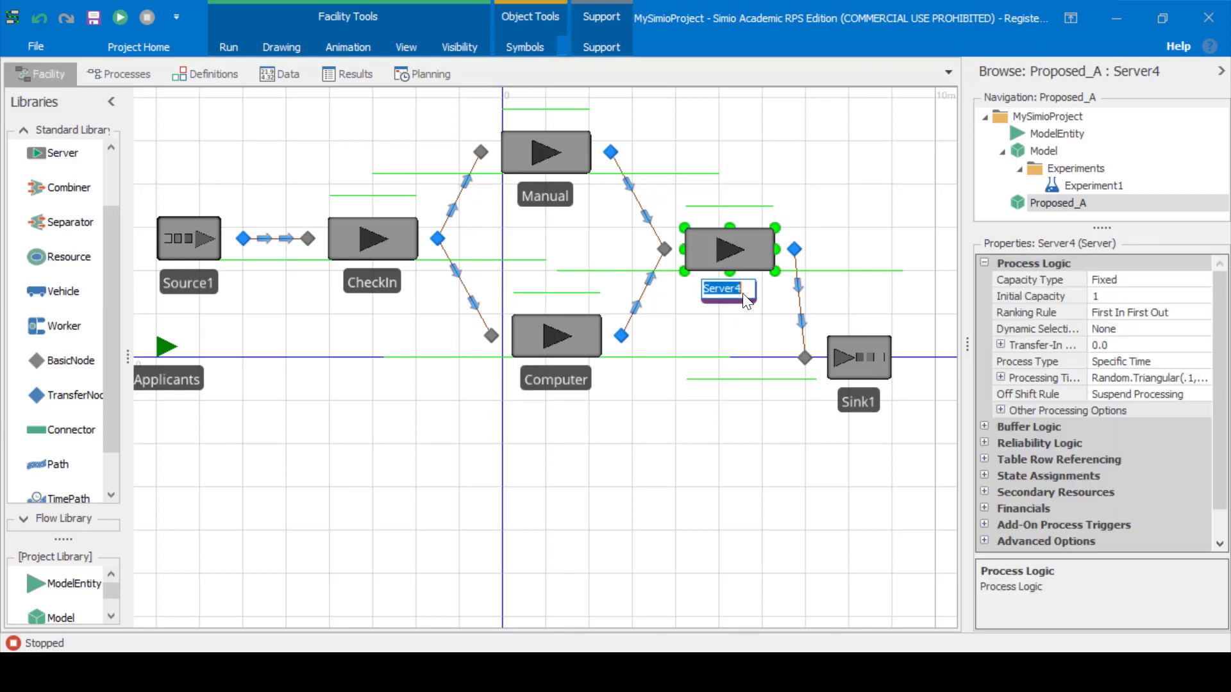
pyautogui.write('CheckOut')
pyautogui.press('Return')
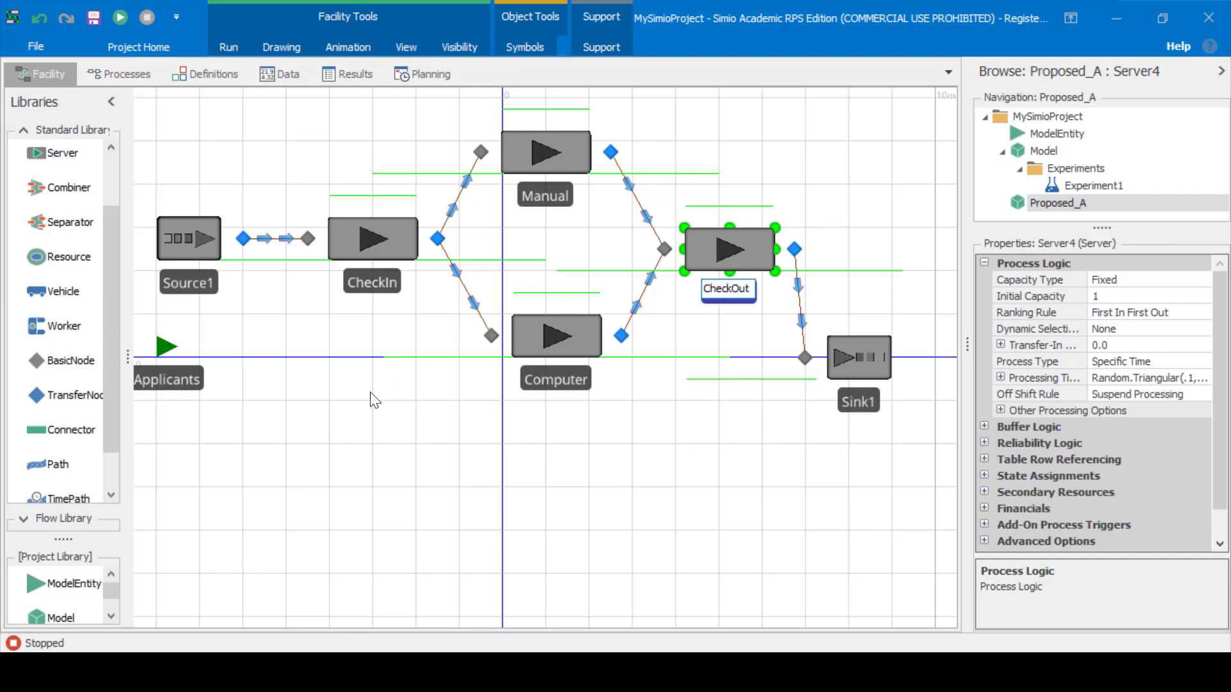
pyautogui.click(351, 425)
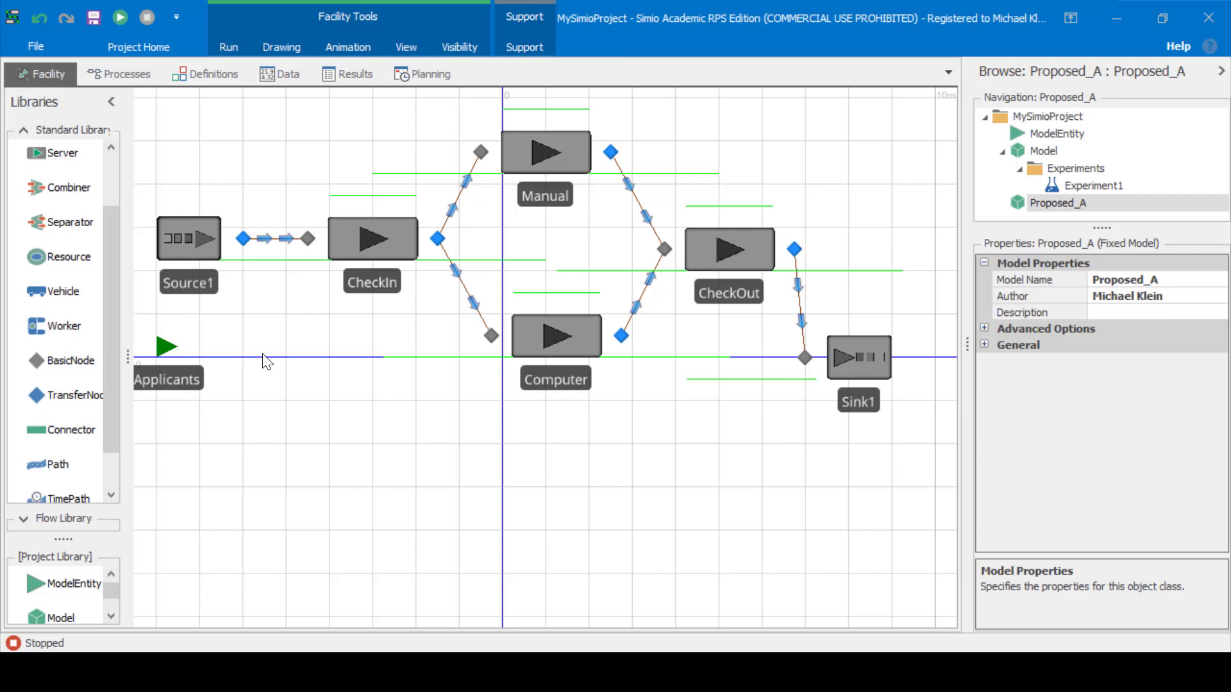
# Change Source1's interarrival time from a .25 mean to Random.Exponential(6) minutes
pyautogui.click(185, 240)
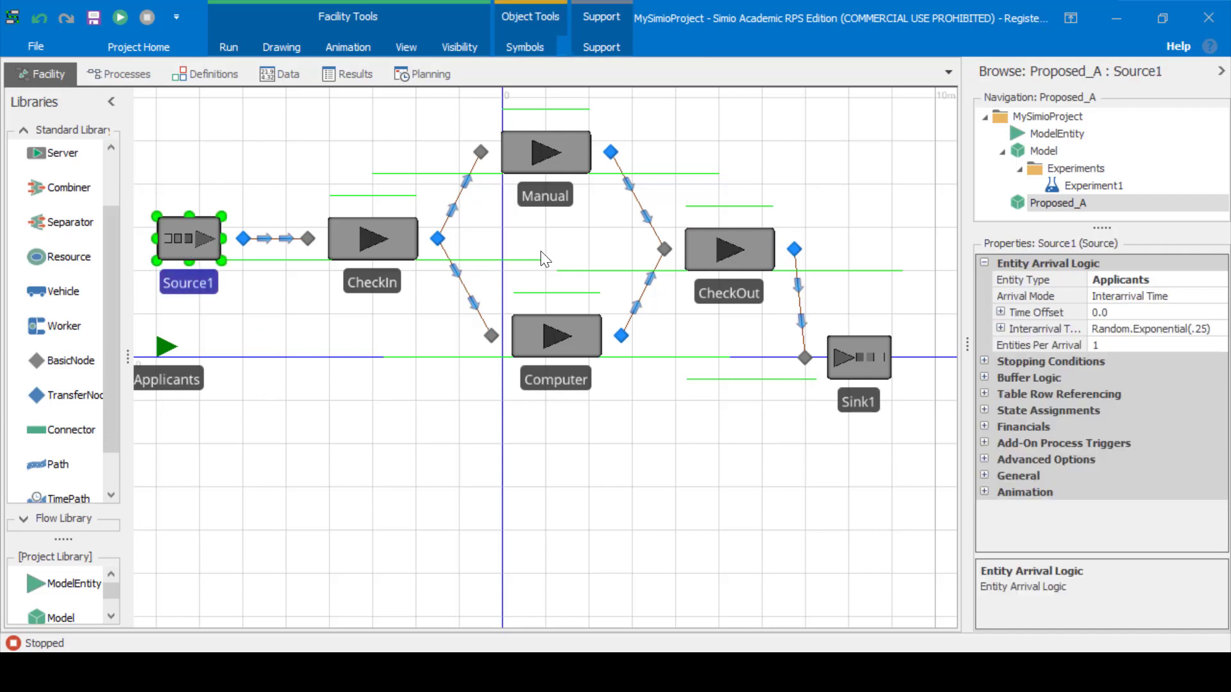
pyautogui.click(1176, 330)
pyautogui.click(1219, 328)
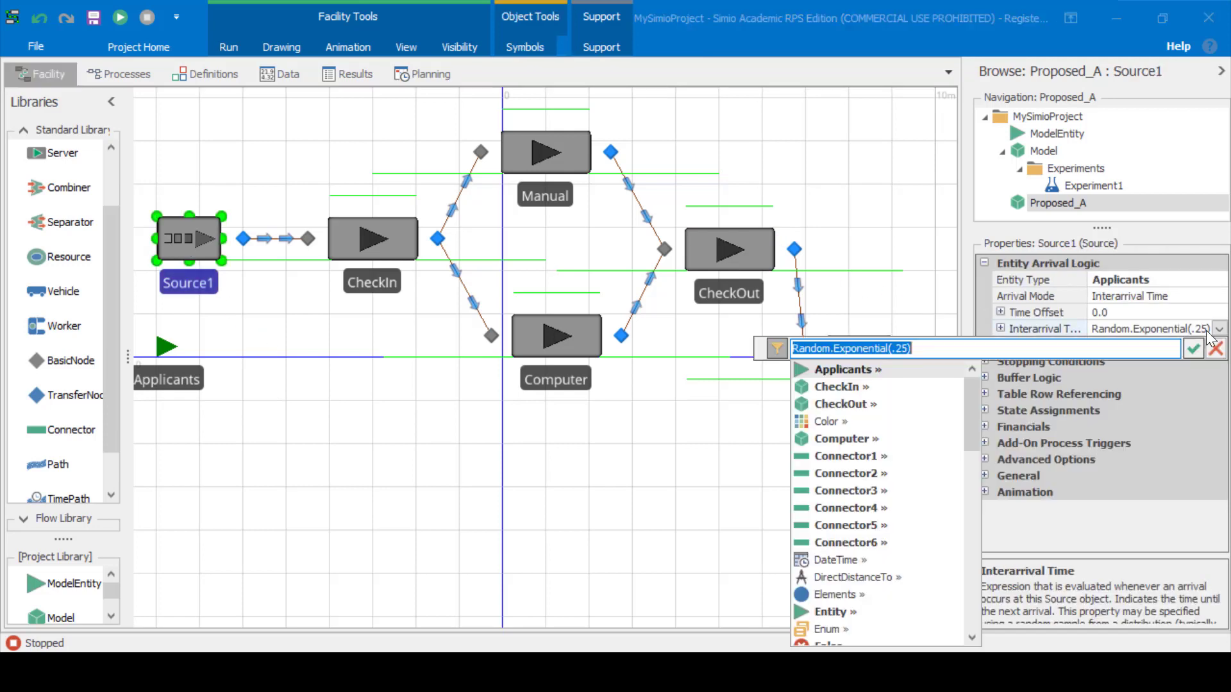
pyautogui.click(910, 348)
pyautogui.moveTo(910, 348); pyautogui.dragTo(904, 349)
pyautogui.write('6')
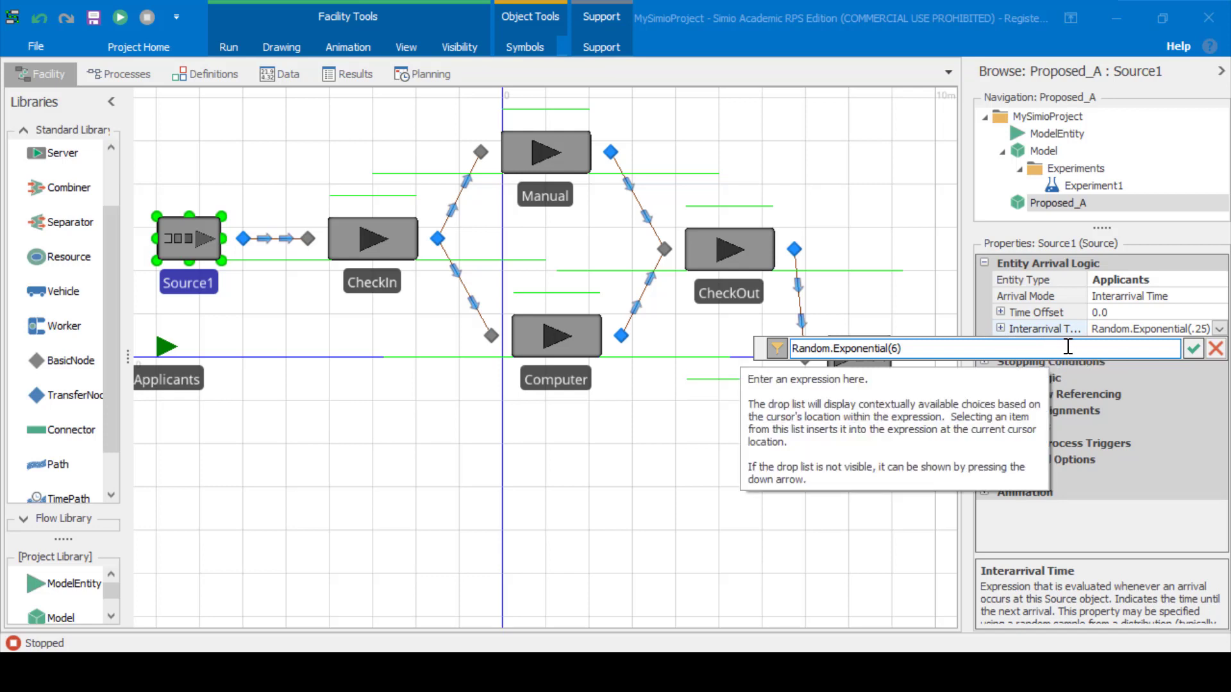
pyautogui.click(1194, 349)
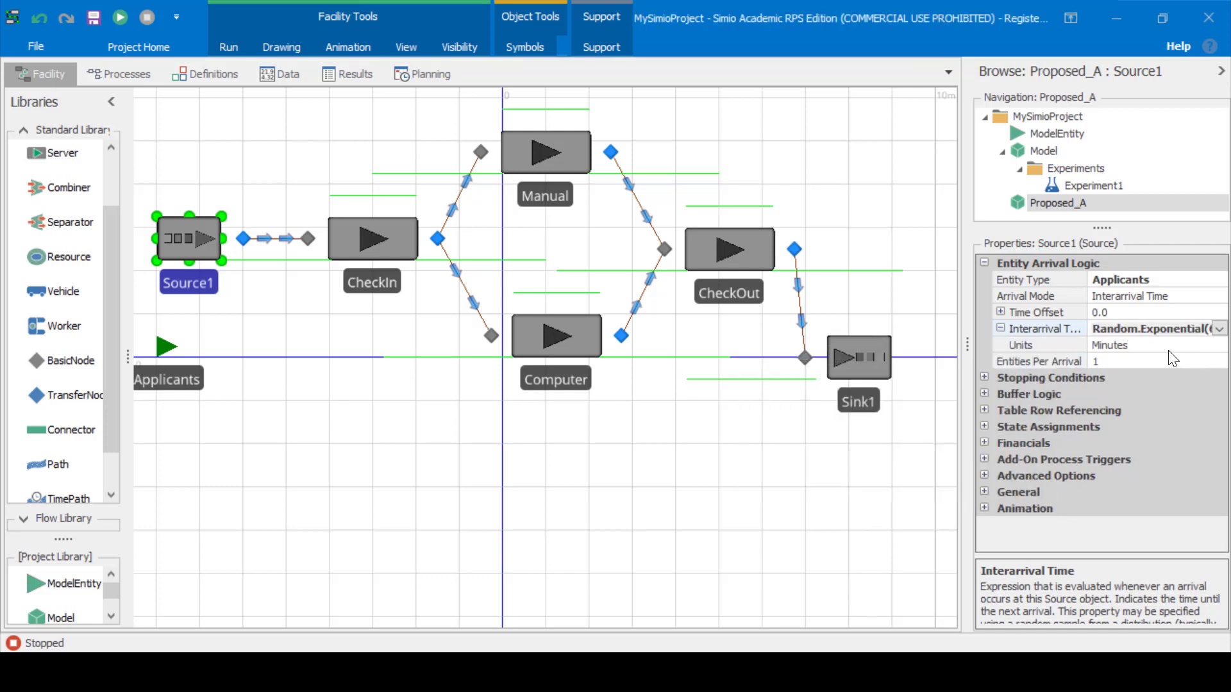
pyautogui.click(397, 257)
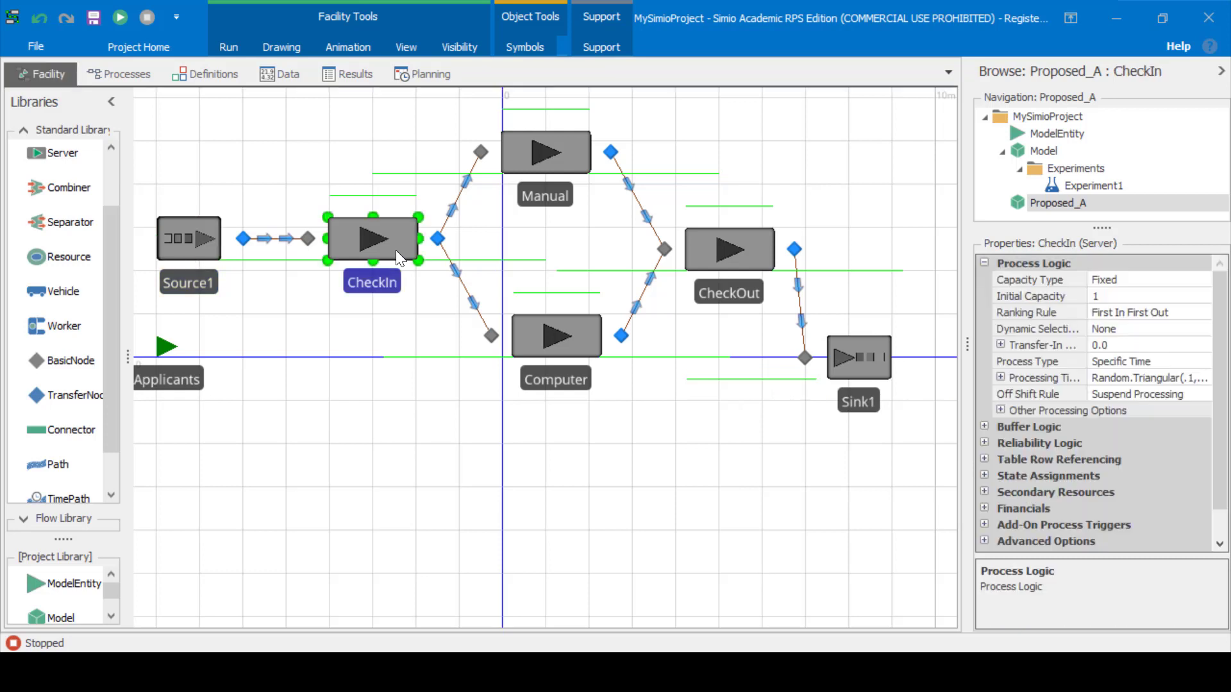
# Replace CheckIn's triangular processing time with Random.Exponential(5)
pyautogui.click(1124, 297)
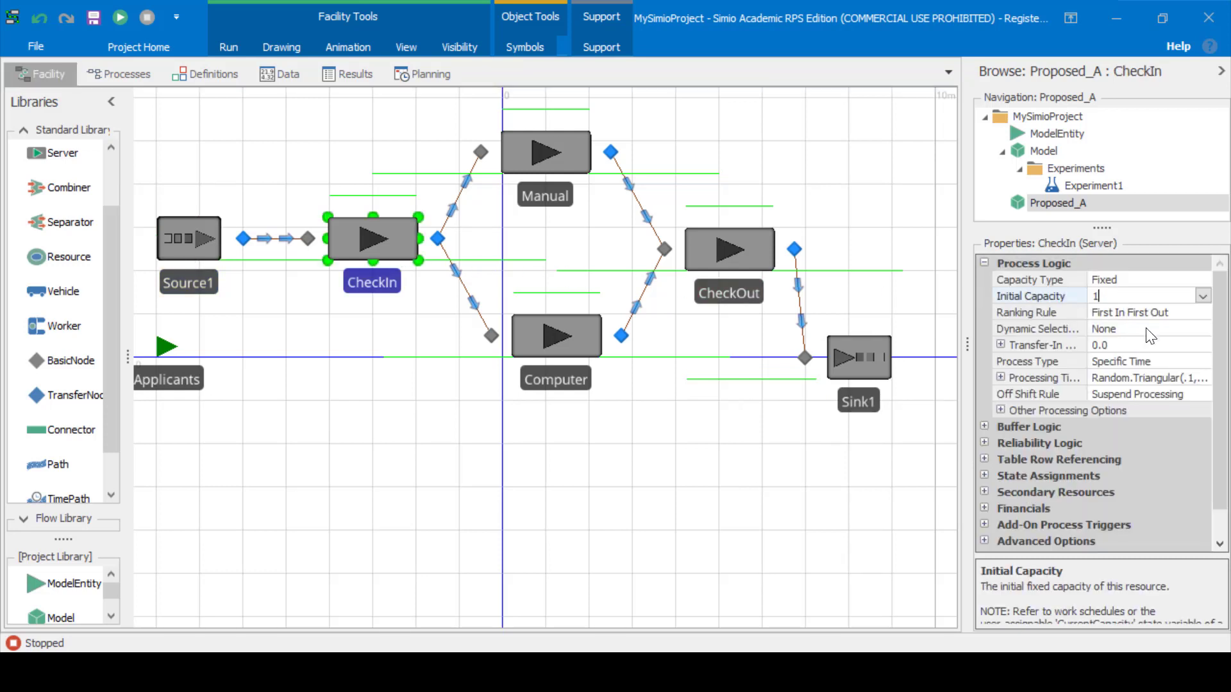
pyautogui.click(1186, 378)
pyautogui.click(1202, 378)
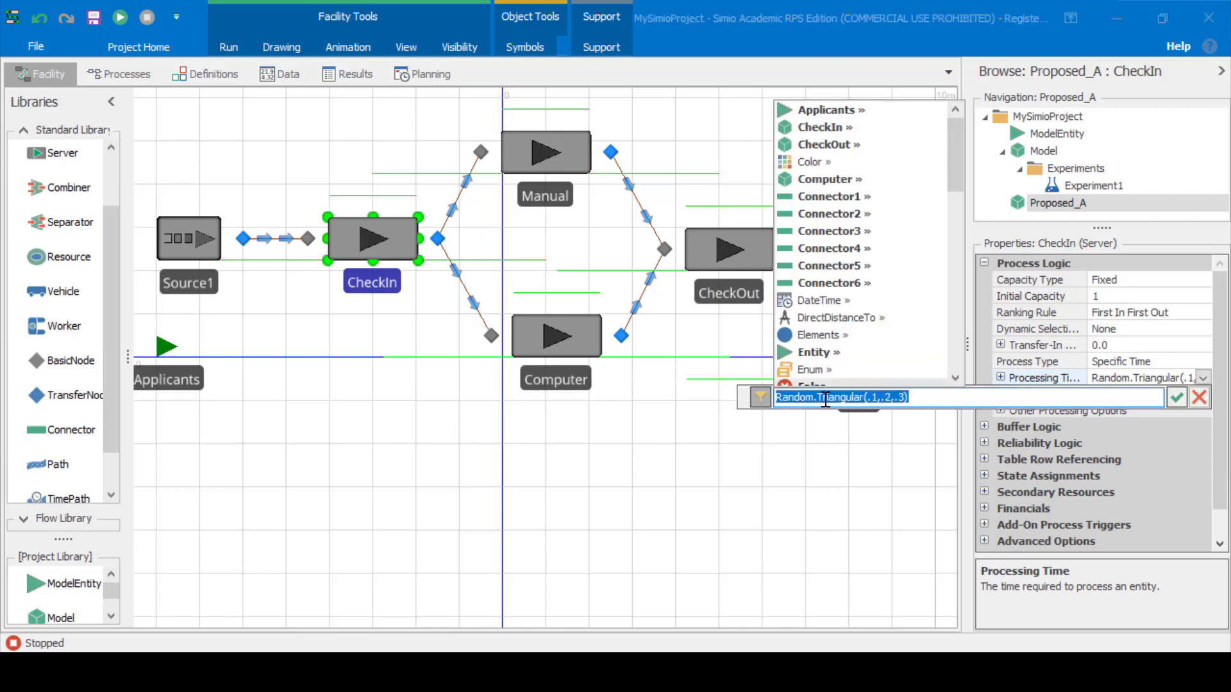
pyautogui.moveTo(815, 397); pyautogui.dragTo(910, 397)
pyautogui.write('Exponential(5')
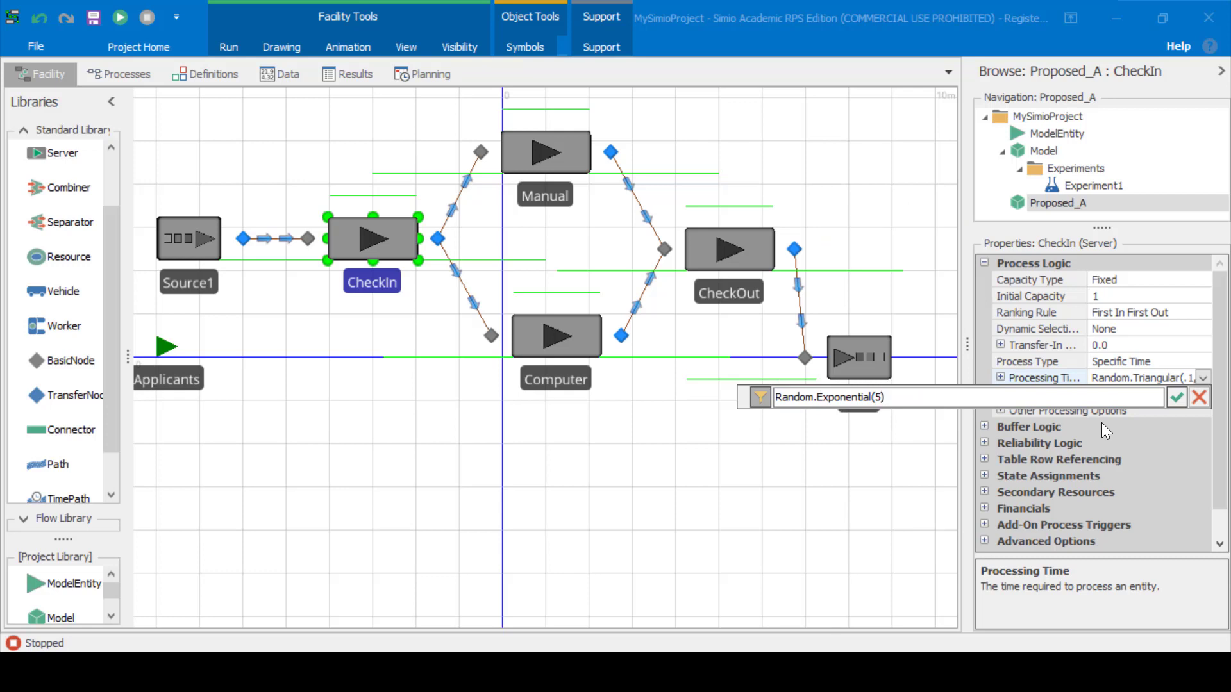
pyautogui.click(1175, 395)
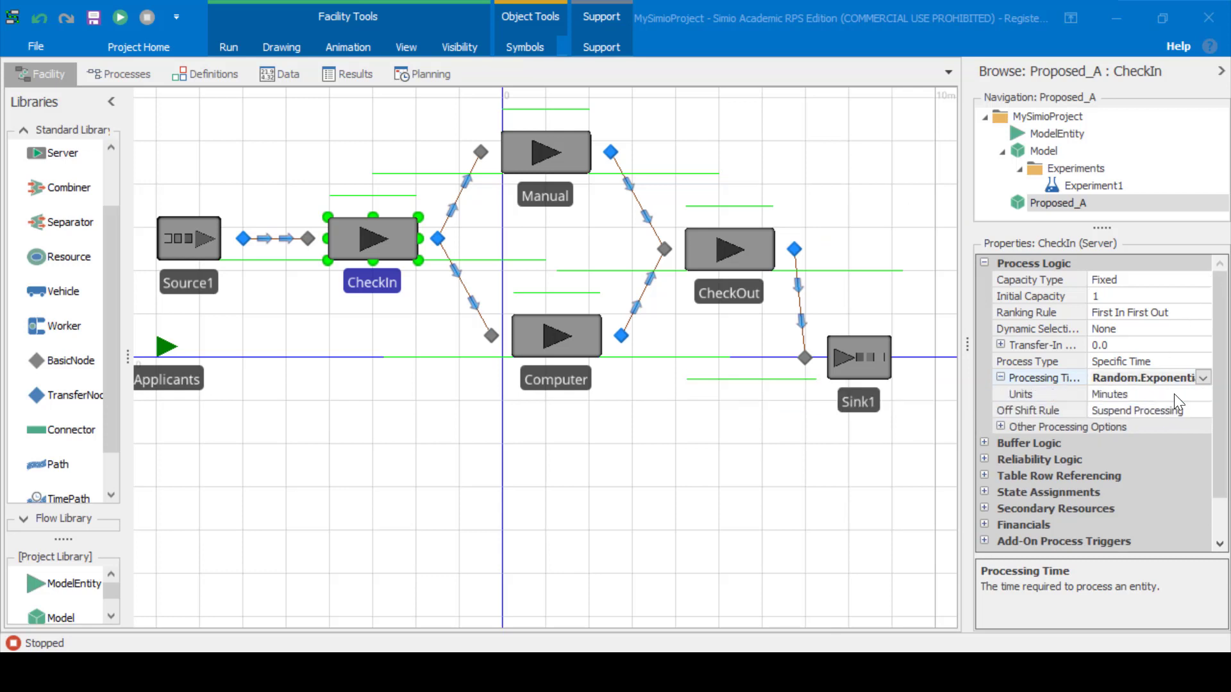
# Replace the Manual server's Triangular(.1,.2,.3) processing time with Random.Exponential(8.8)
pyautogui.click(548, 160)
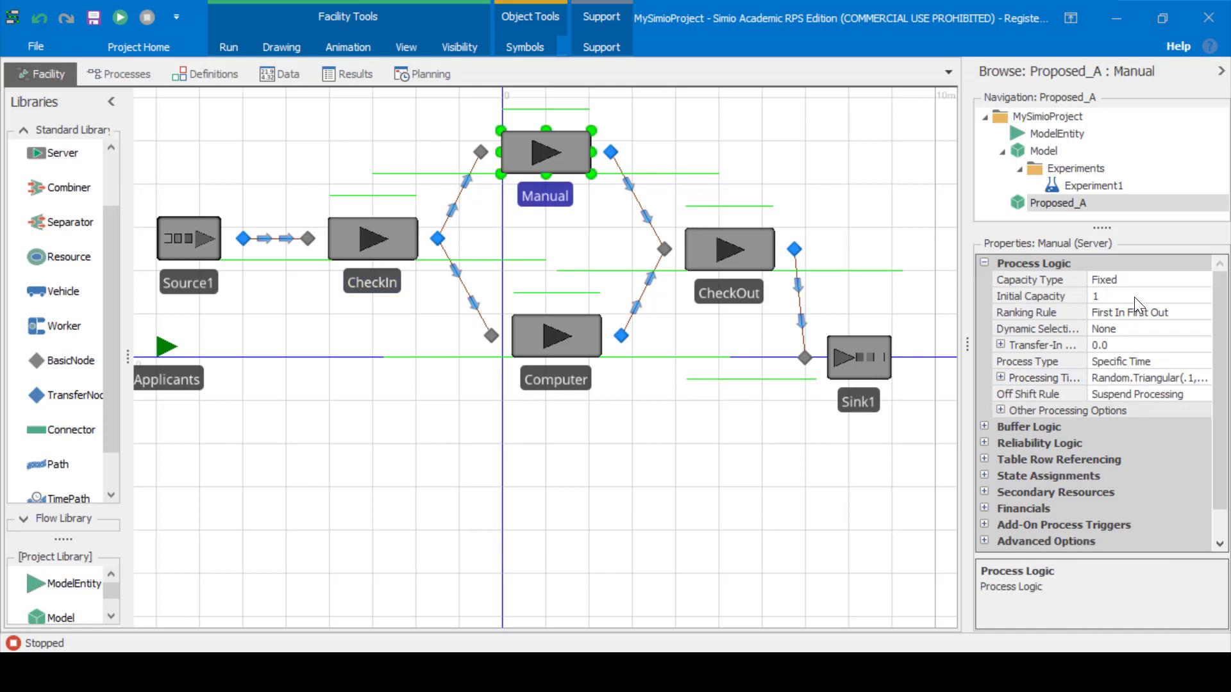
pyautogui.click(1159, 378)
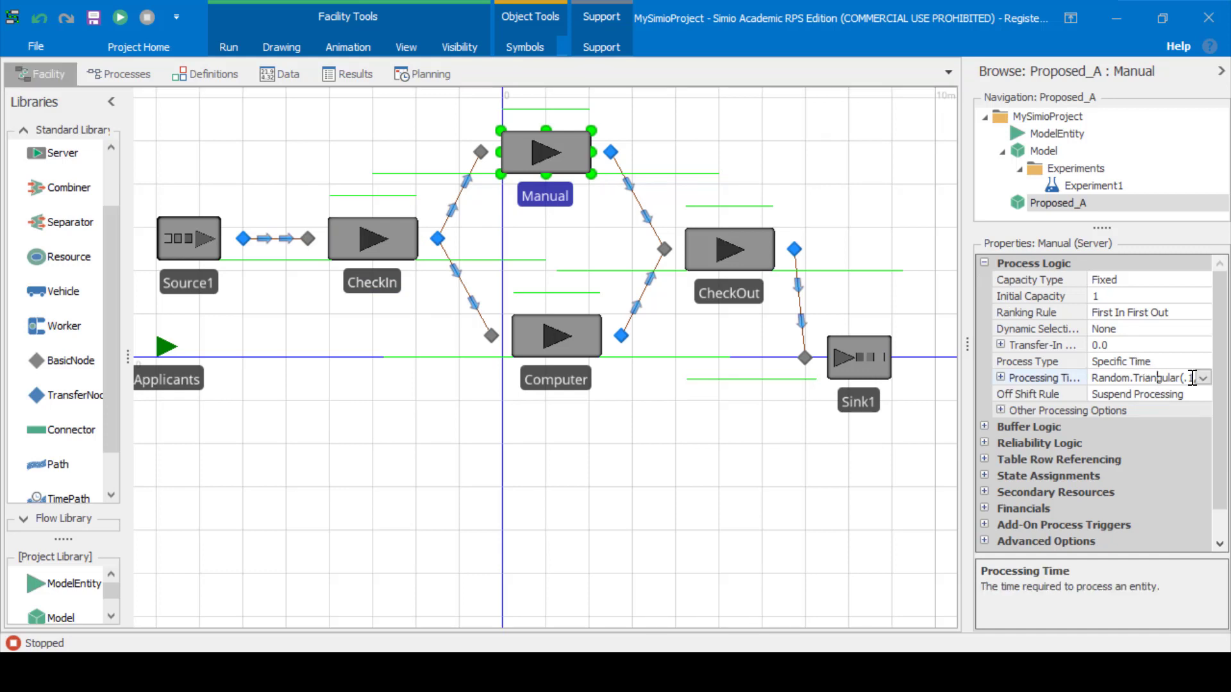
pyautogui.click(1203, 378)
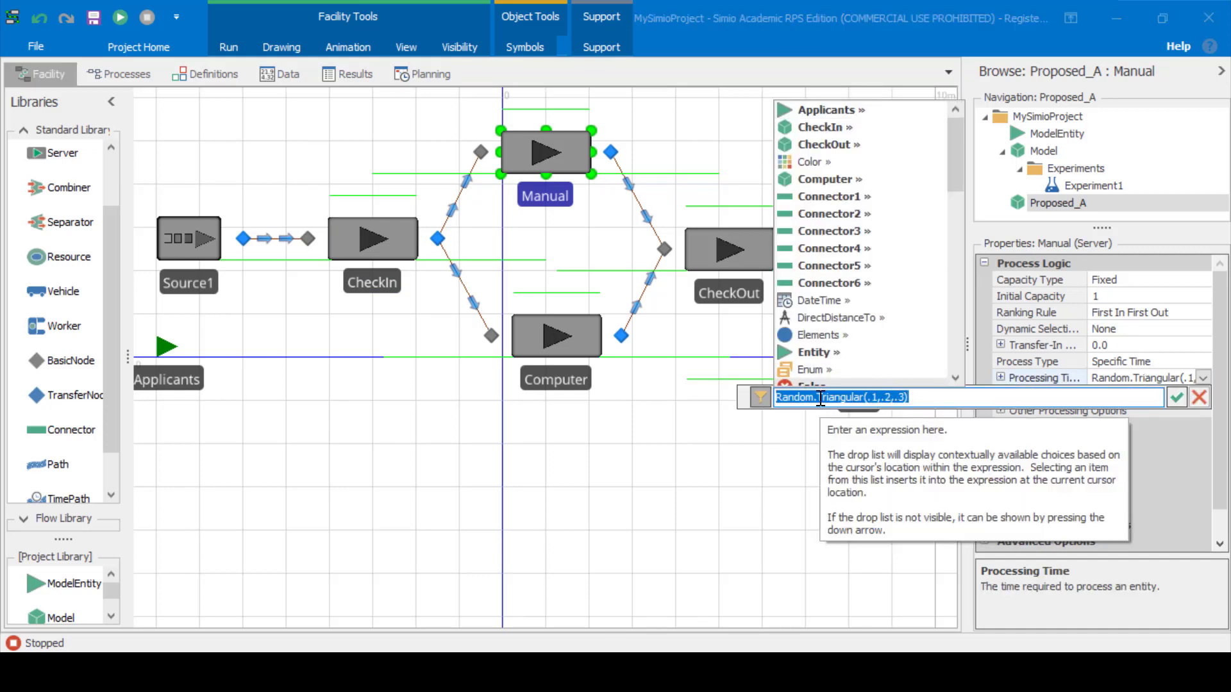
pyautogui.moveTo(819, 397); pyautogui.dragTo(1154, 395)
pyautogui.write('Exponential(')
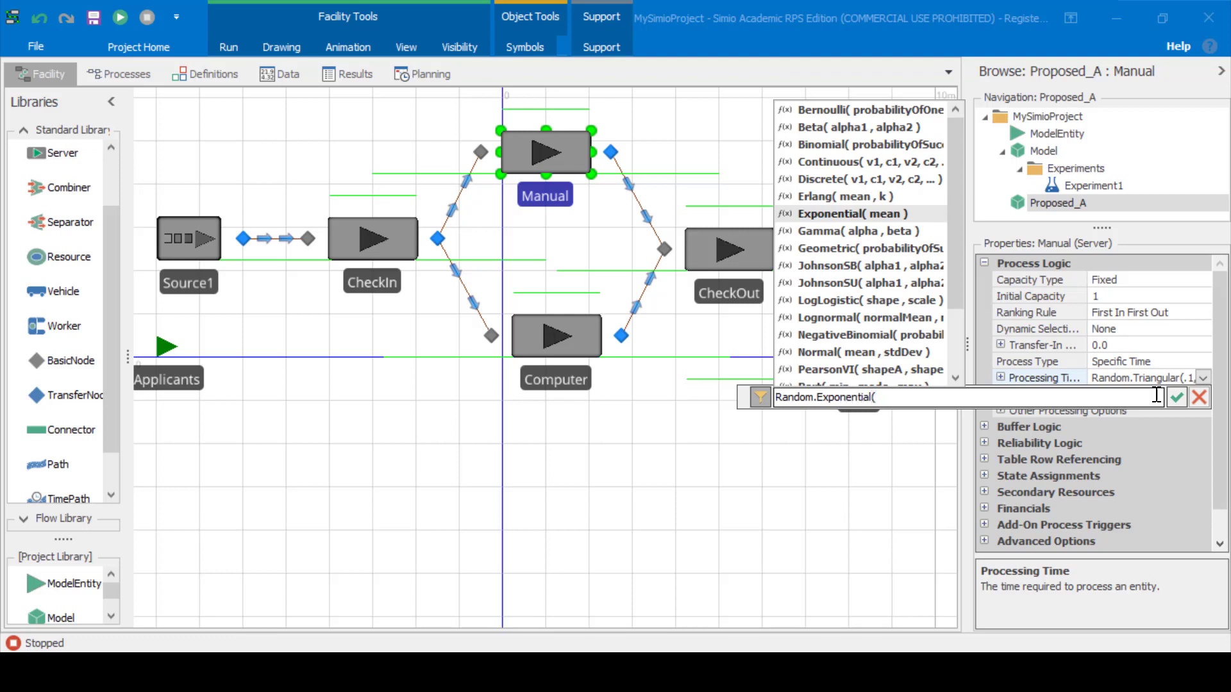
pyautogui.write('8.8')
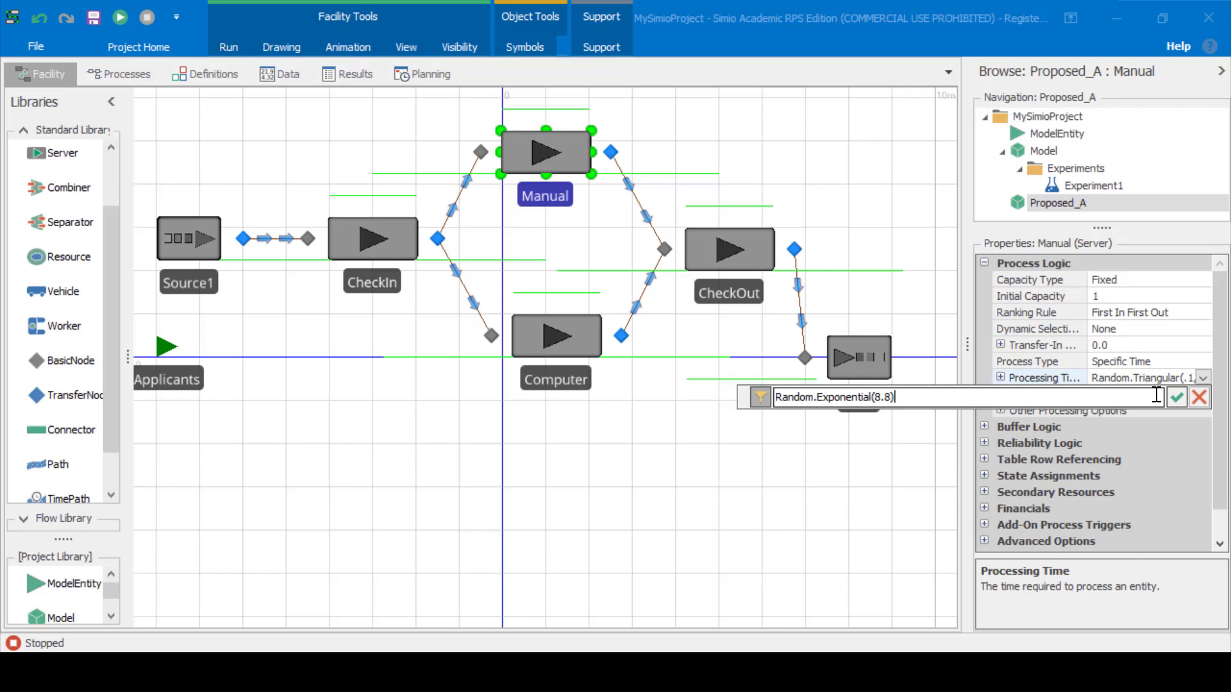
pyautogui.press('Return')
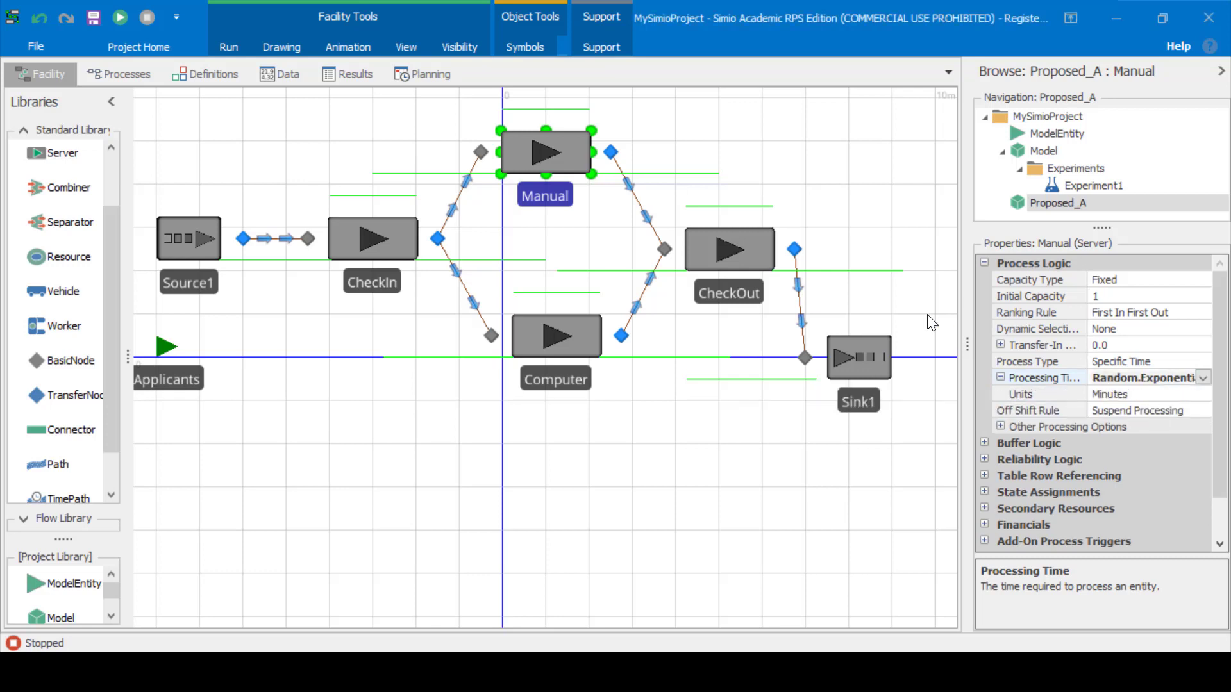
# Give the Computer server initial capacity 2 and processing time Random.Exponential(8.8)
pyautogui.click(570, 345)
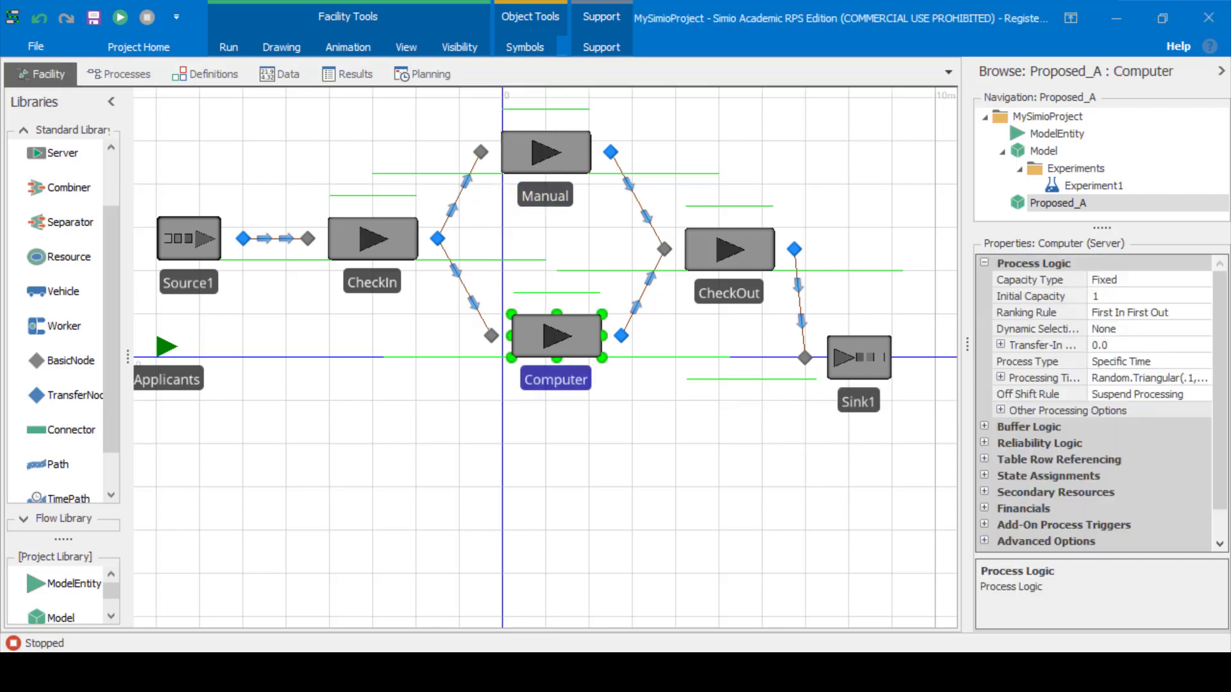
pyautogui.click(1131, 296)
pyautogui.press('BackSpace')
pyautogui.write('2')
pyautogui.click(1186, 377)
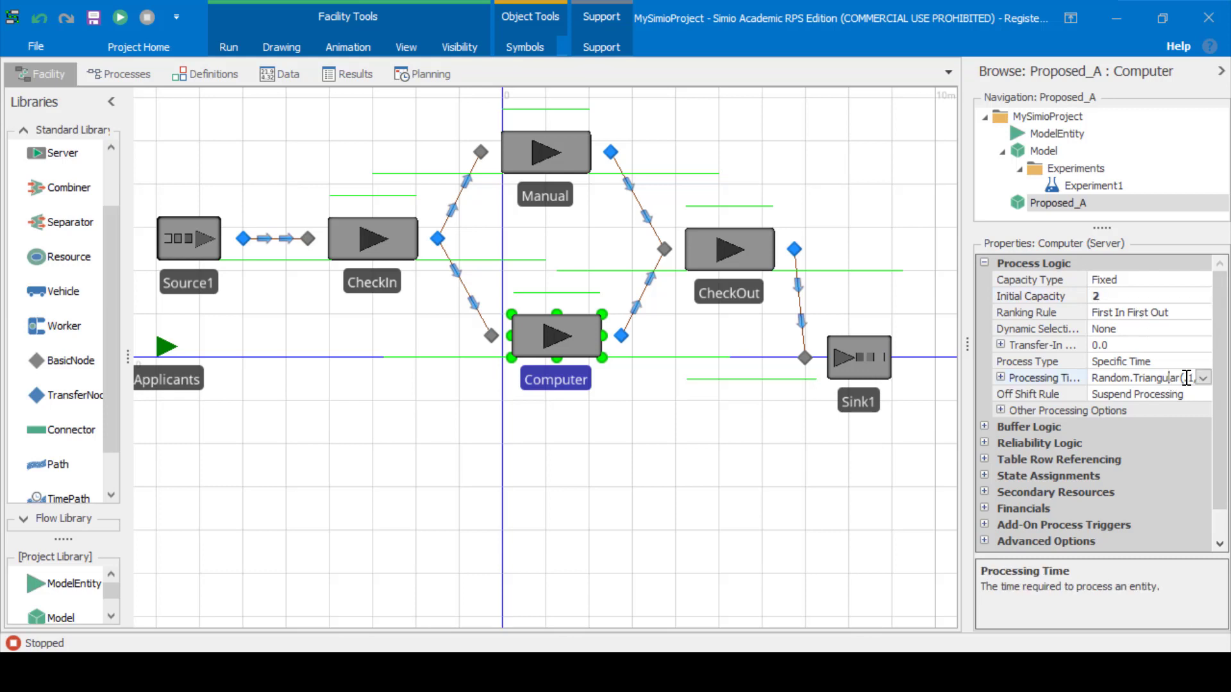
pyautogui.click(1203, 378)
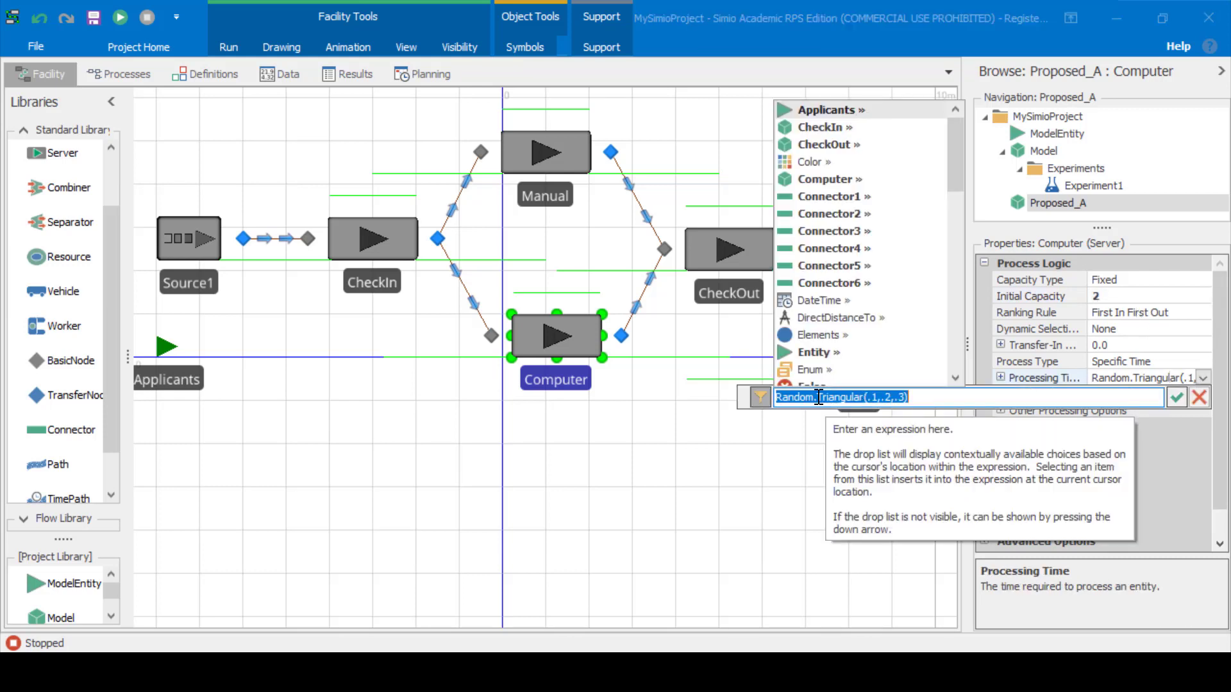
pyautogui.moveTo(819, 398); pyautogui.dragTo(981, 405)
pyautogui.write('Exponent')
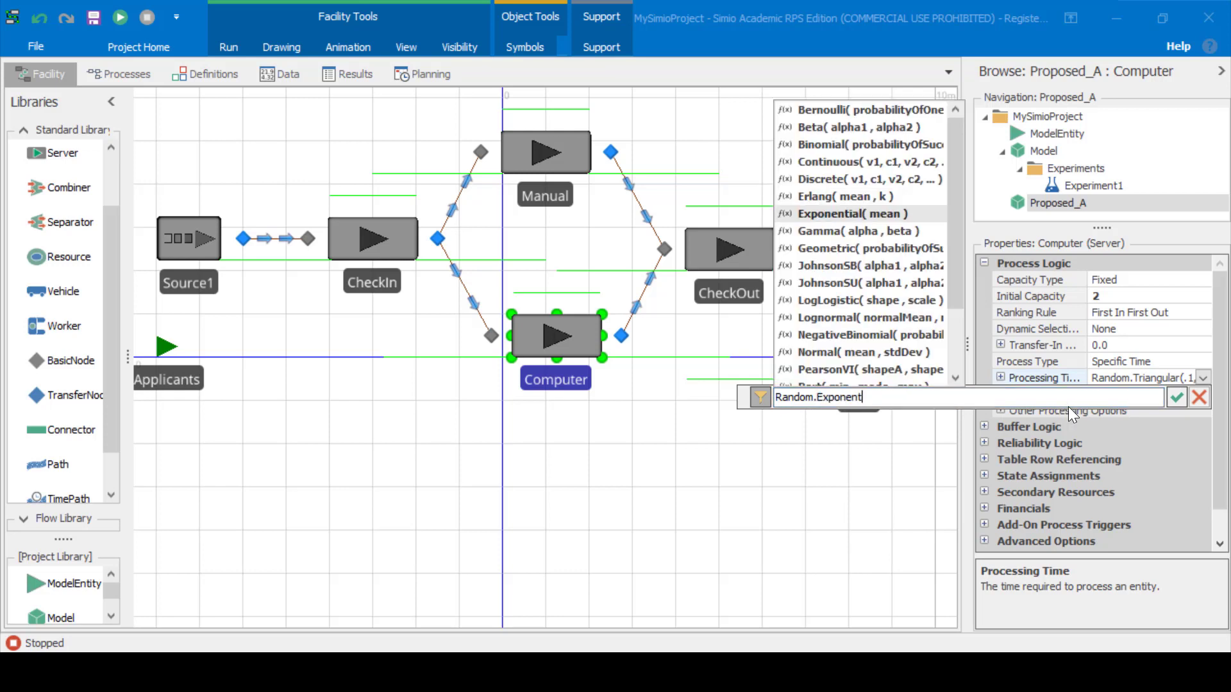
pyautogui.write('ial(8.8')
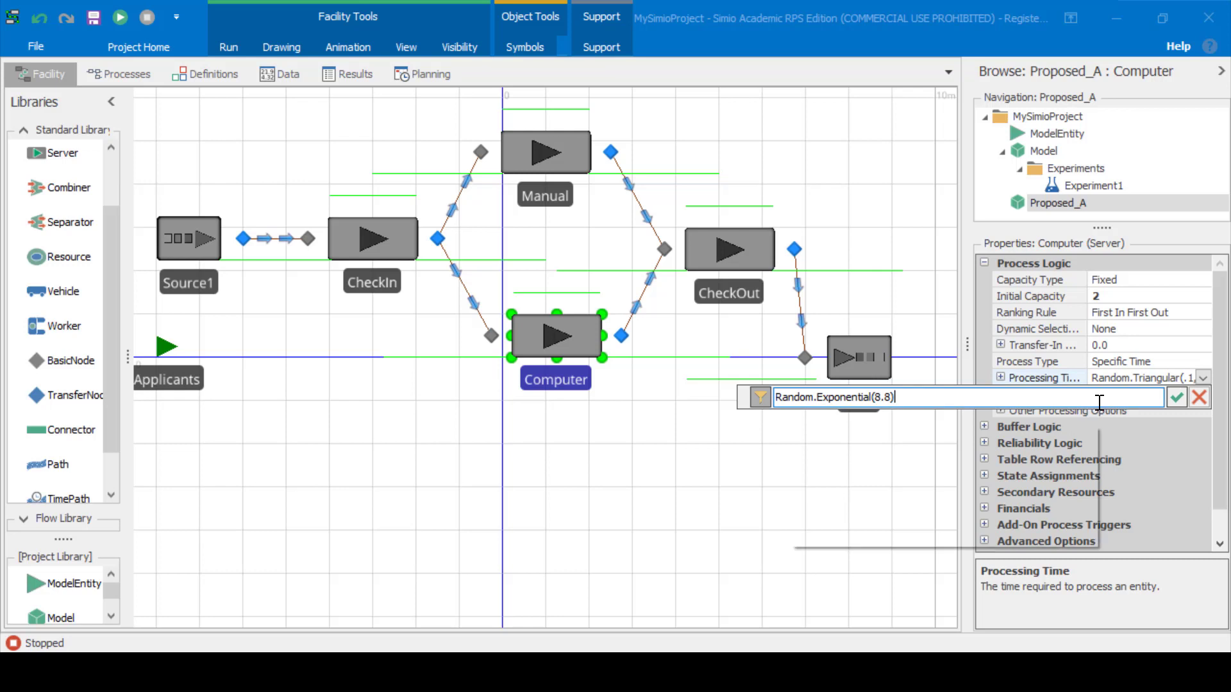
pyautogui.click(1177, 403)
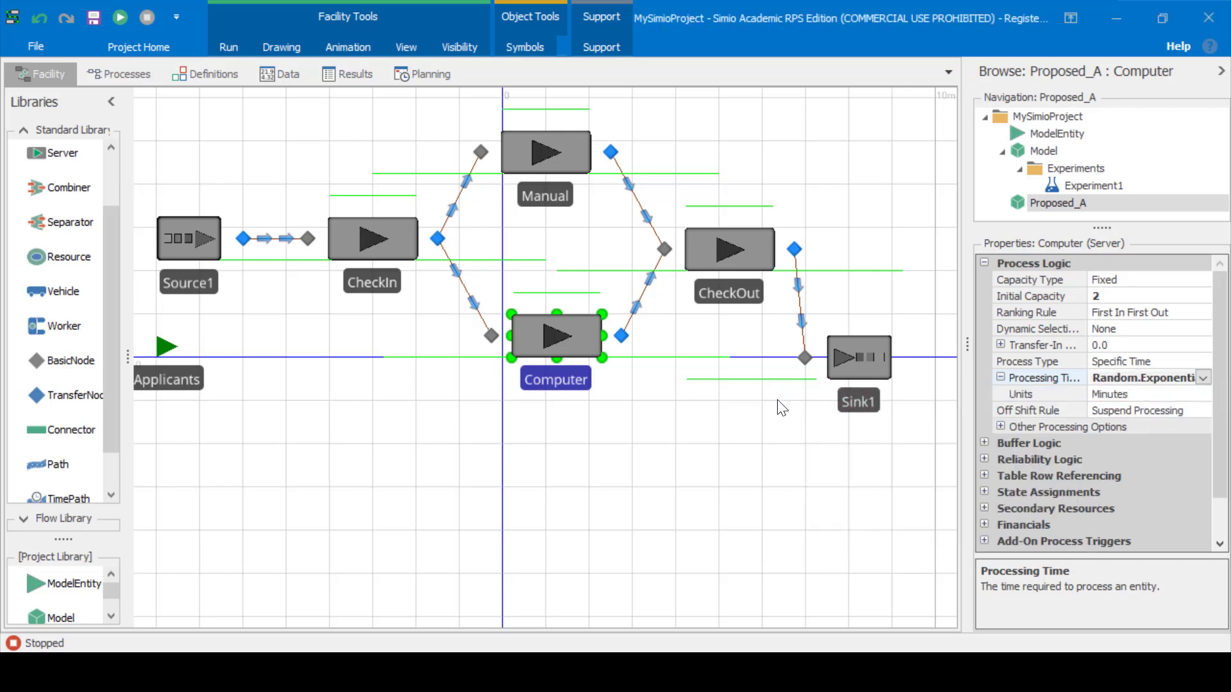
# Give the CheckOut server processing time Random.Exponential(9) and initial capacity 2
pyautogui.click(736, 253)
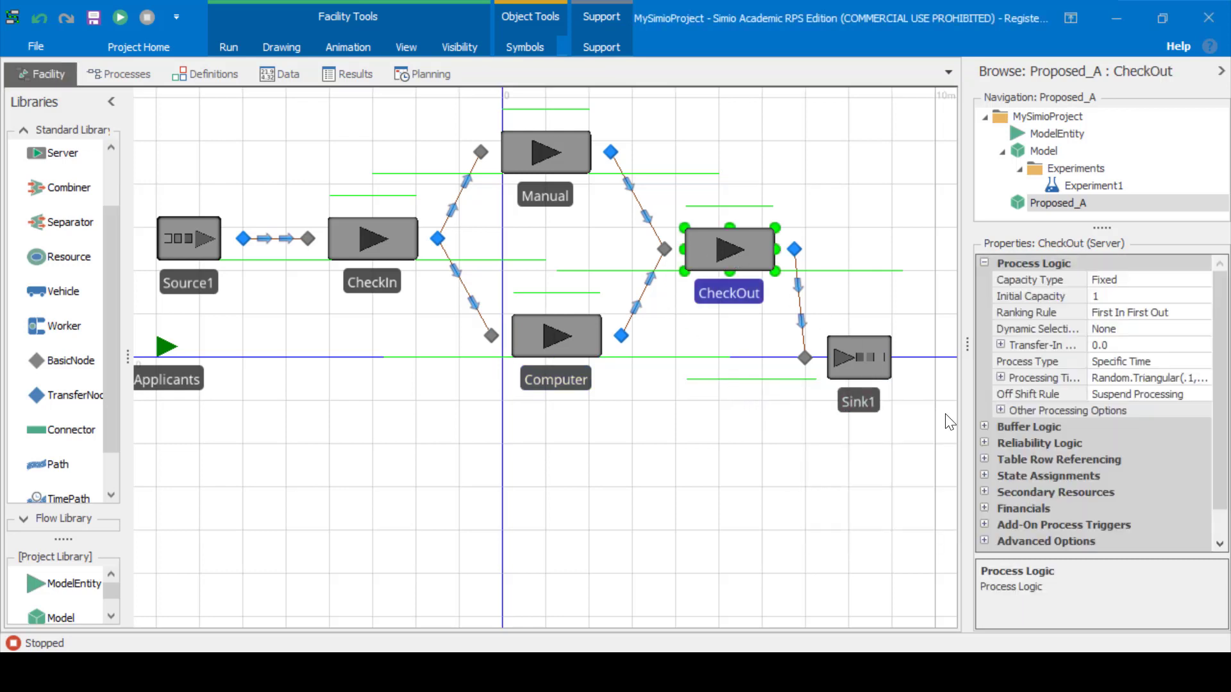
pyautogui.click(1183, 378)
pyautogui.click(1203, 377)
pyautogui.click(822, 397)
pyautogui.moveTo(775, 398); pyautogui.dragTo(986, 398)
pyautogui.click(985, 398)
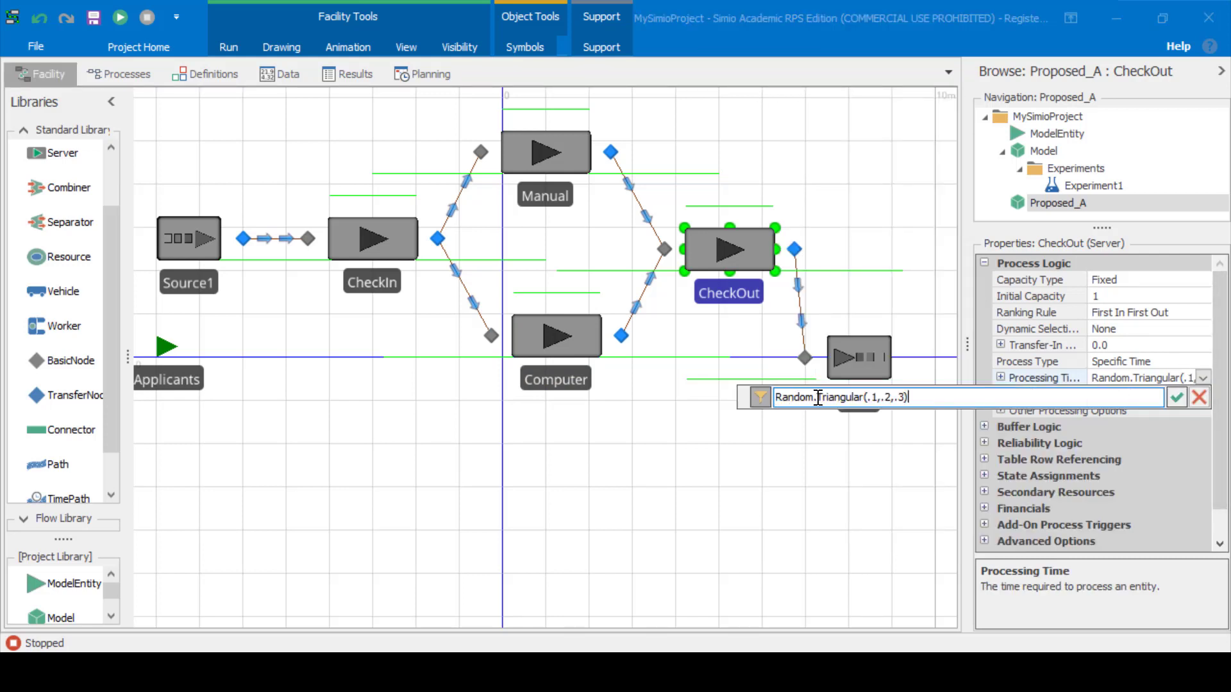
pyautogui.moveTo(818, 397); pyautogui.dragTo(987, 396)
pyautogui.write('Expon')
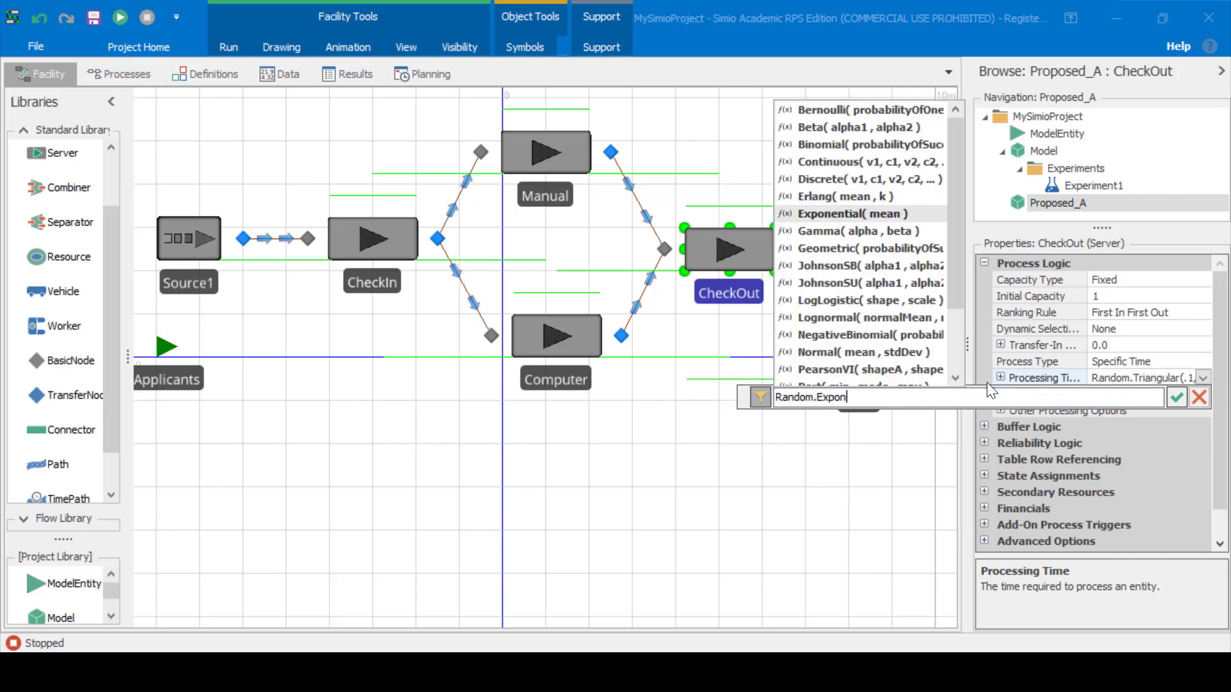
pyautogui.write('ential(9)')
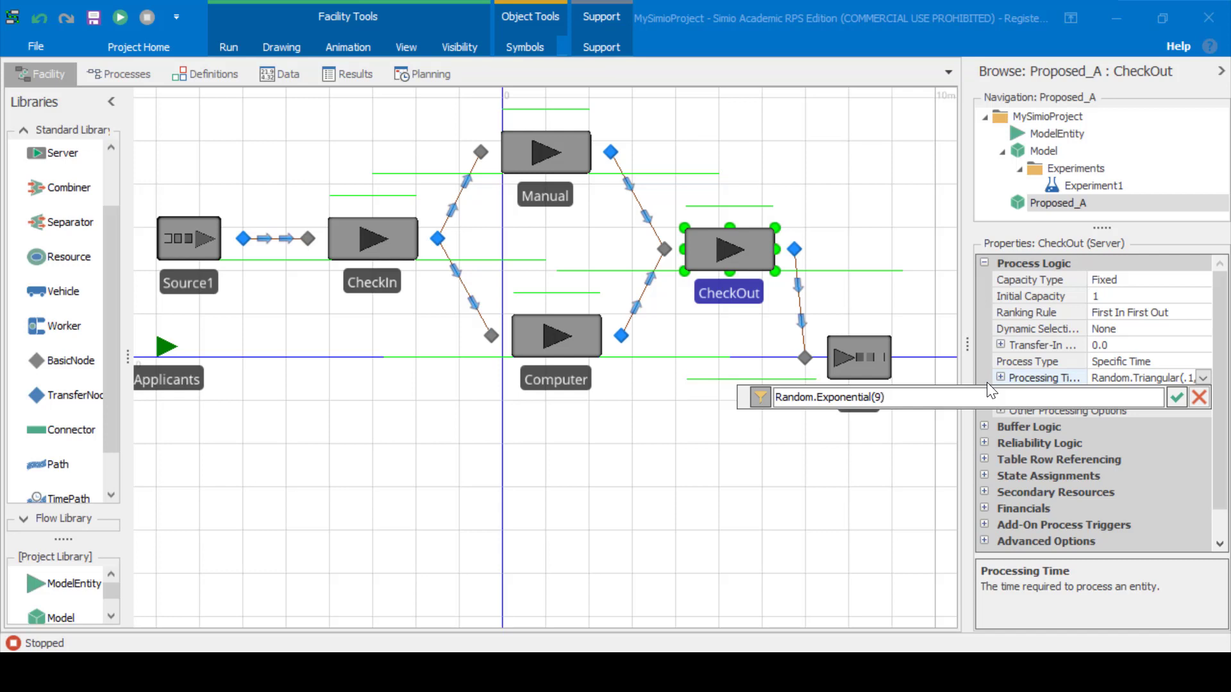
pyautogui.press('Return')
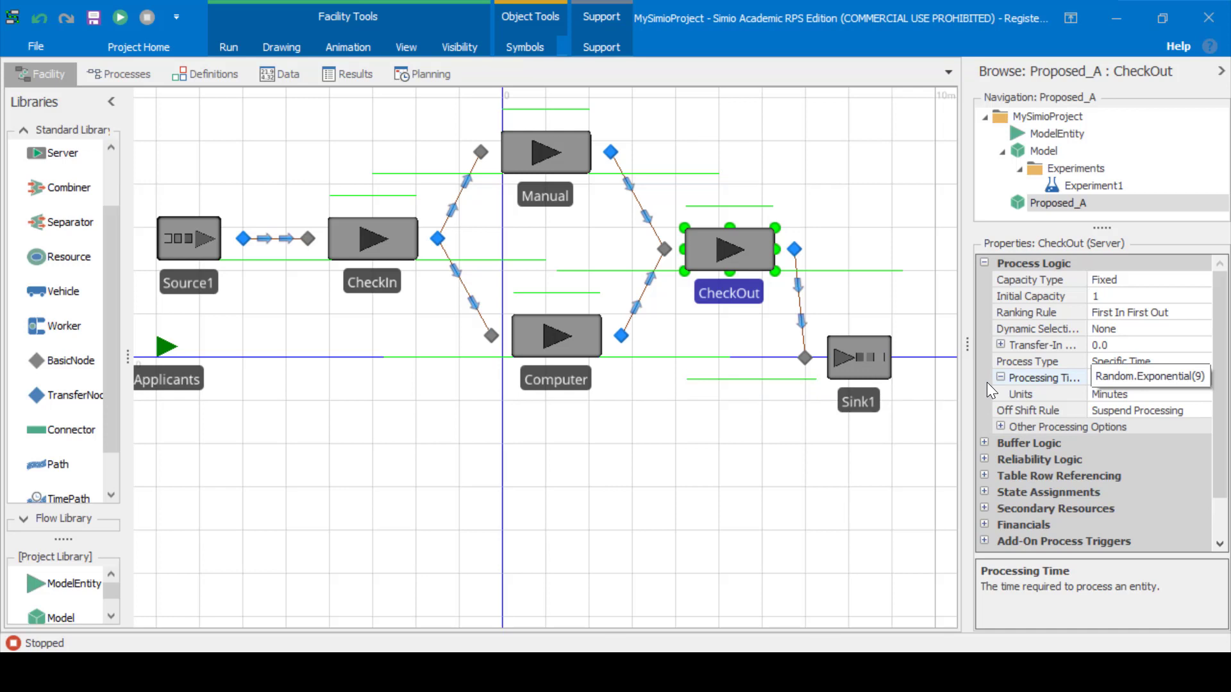
pyautogui.click(1166, 295)
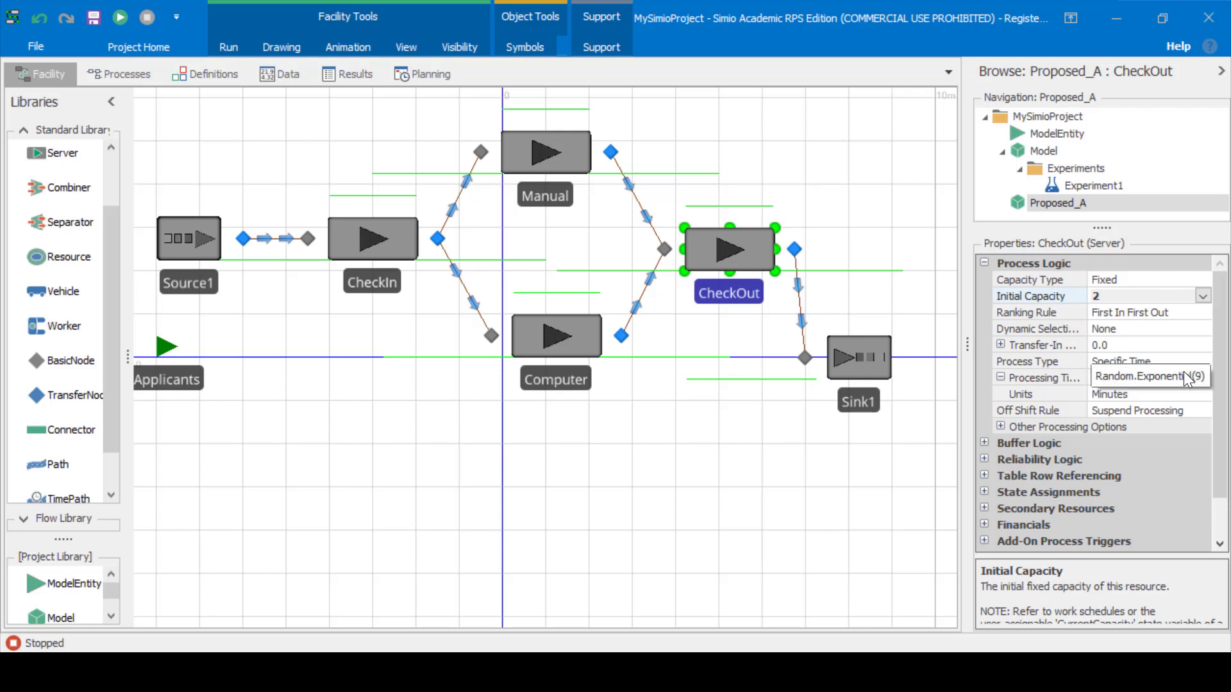
pyautogui.click(345, 434)
# In Run setup, choose Starting Type current Second, Run Length 1000 Hours, Speed Factor 500000
pyautogui.click(228, 47)
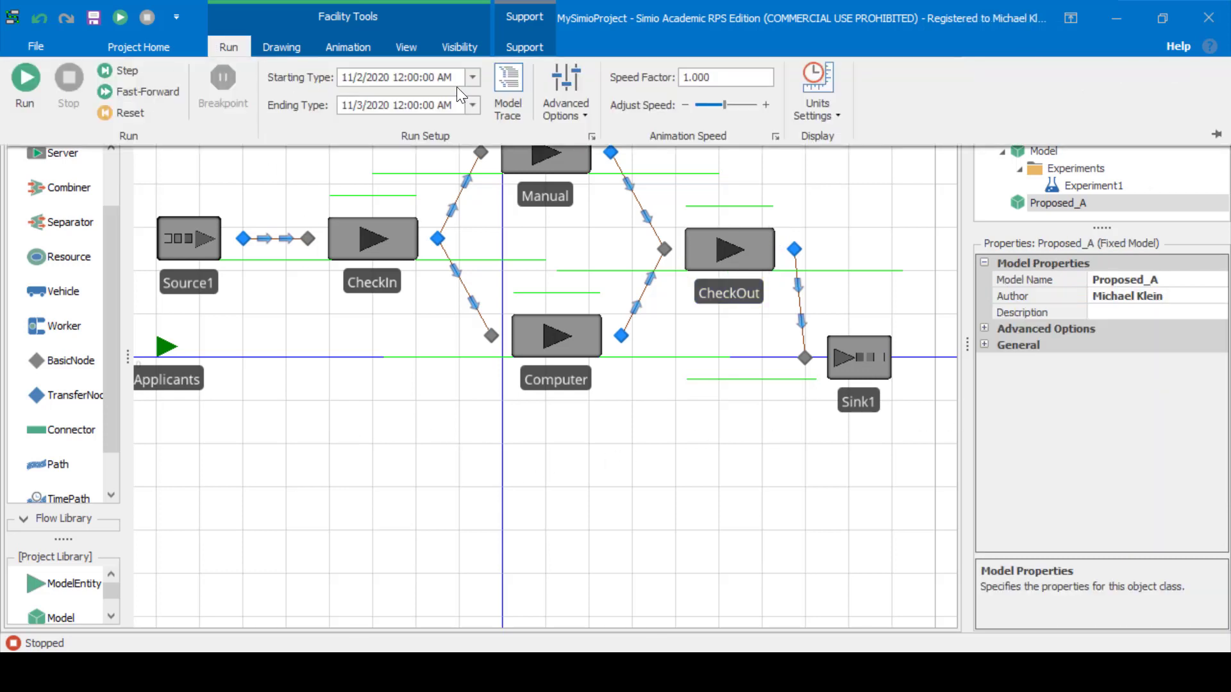
pyautogui.click(468, 78)
pyautogui.click(417, 132)
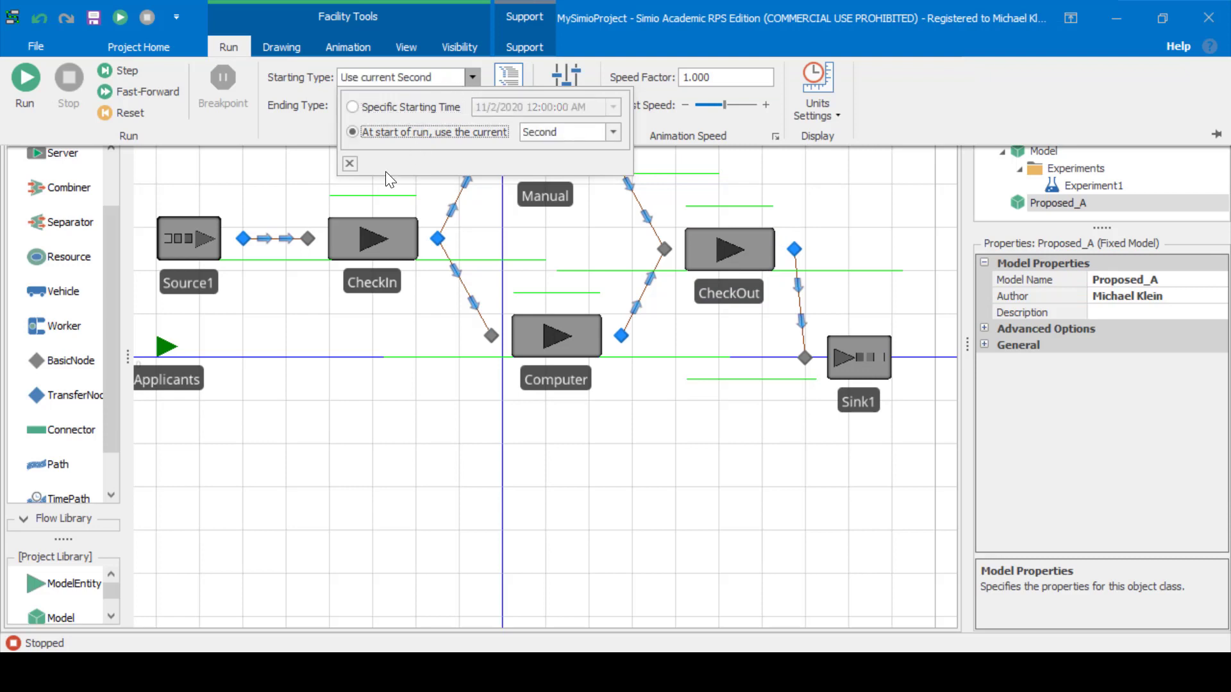
pyautogui.click(349, 164)
pyautogui.click(472, 105)
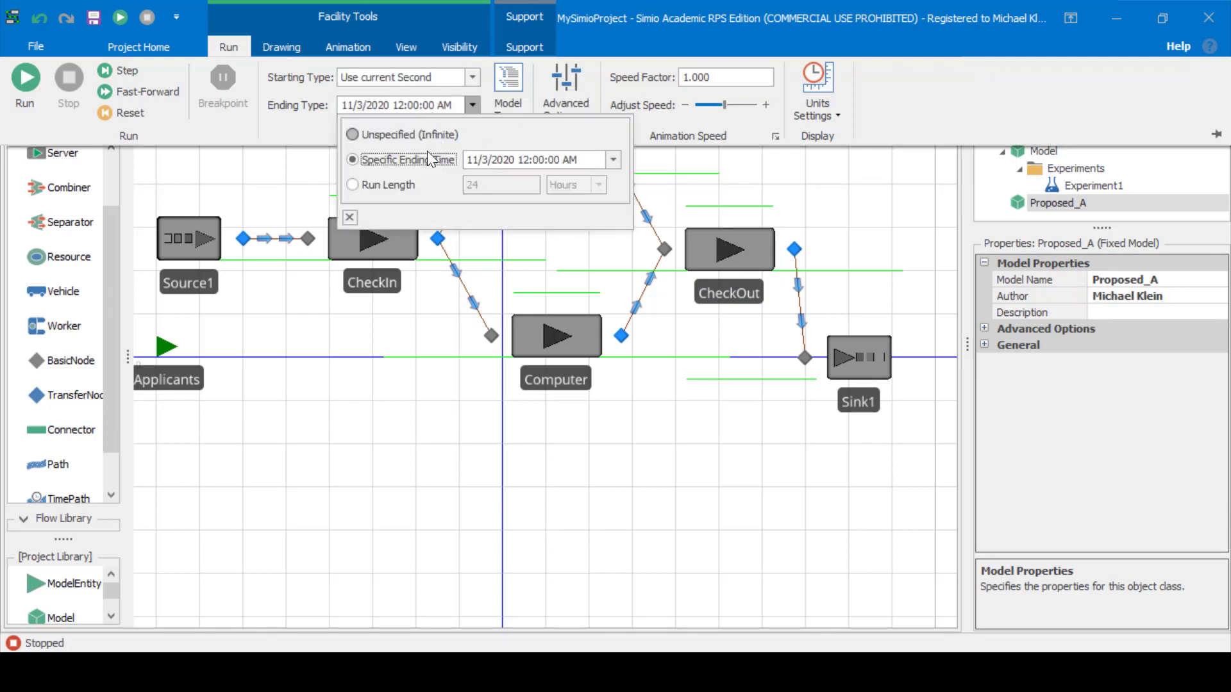
pyautogui.click(380, 184)
pyautogui.press('Tab')
pyautogui.write('1000')
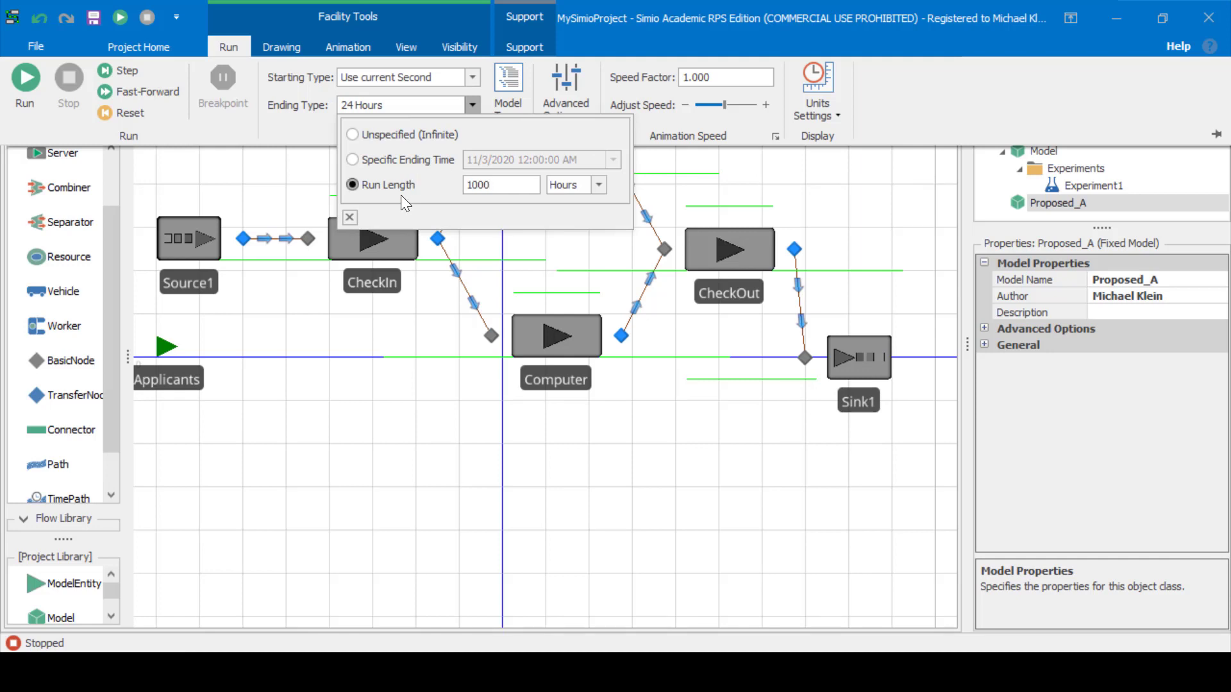
pyautogui.click(349, 217)
pyautogui.click(686, 76)
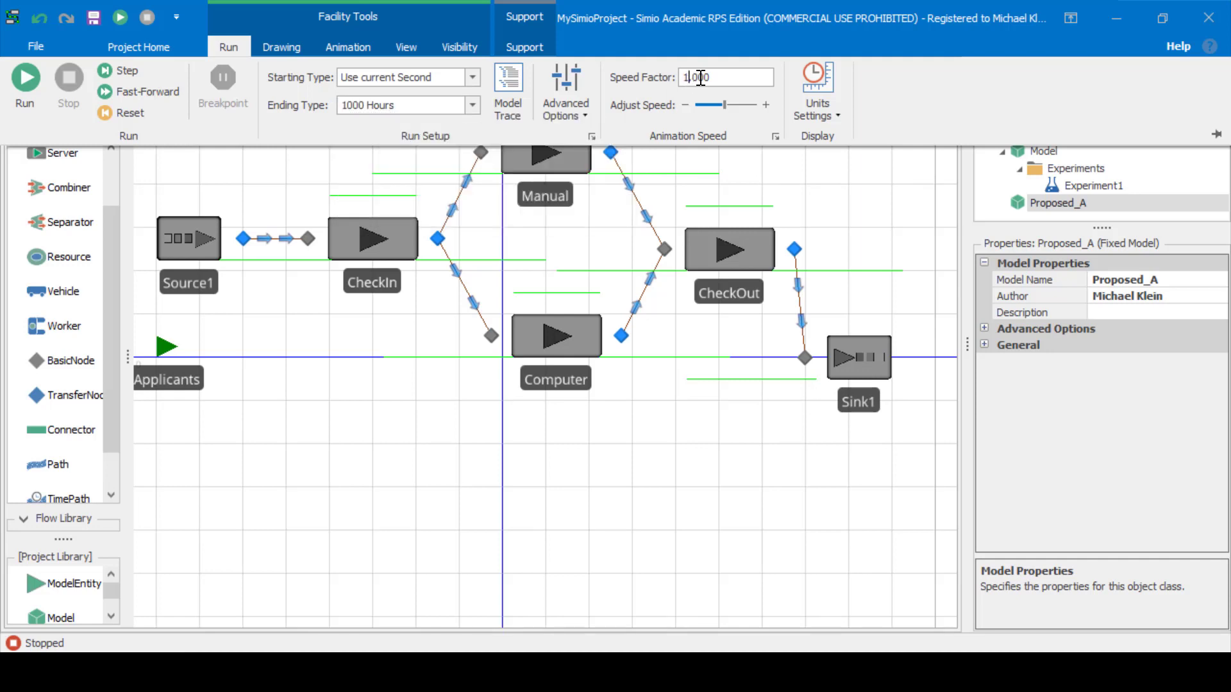
pyautogui.write('00,')
pyautogui.write('000')
# Run the Proposed_A simulation briefly, then stop and reset it at about 163 simulated hours
pyautogui.click(36, 74)
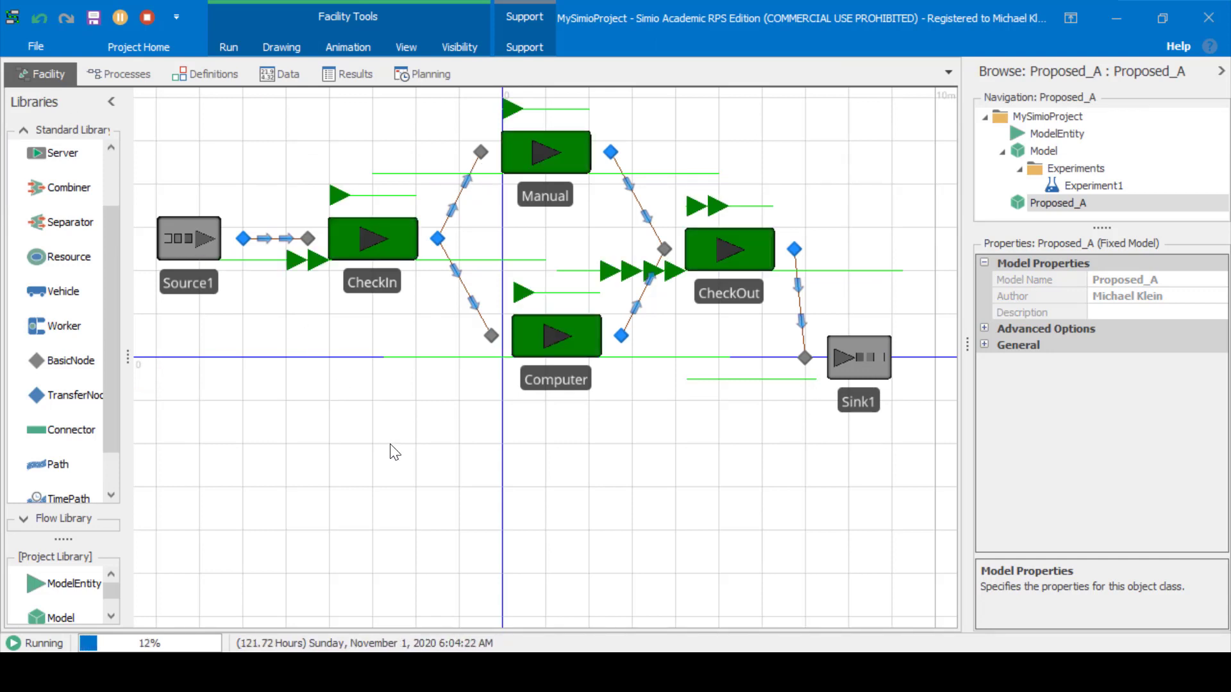
pyautogui.click(147, 17)
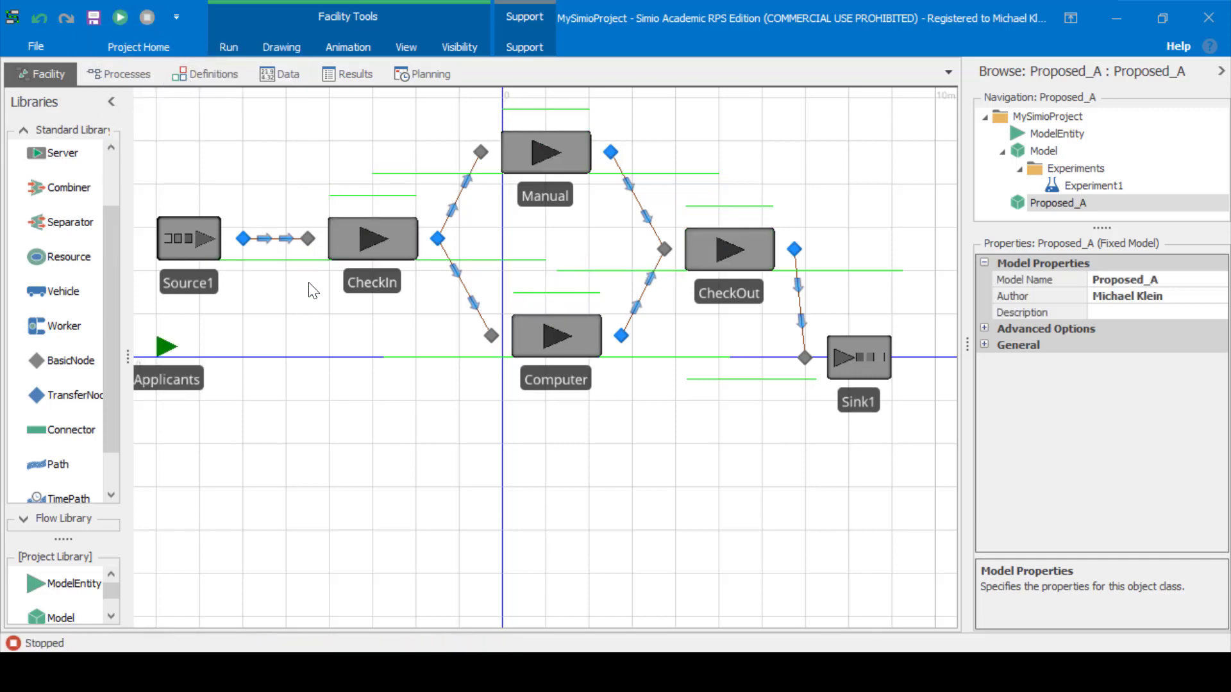
pyautogui.click(462, 188)
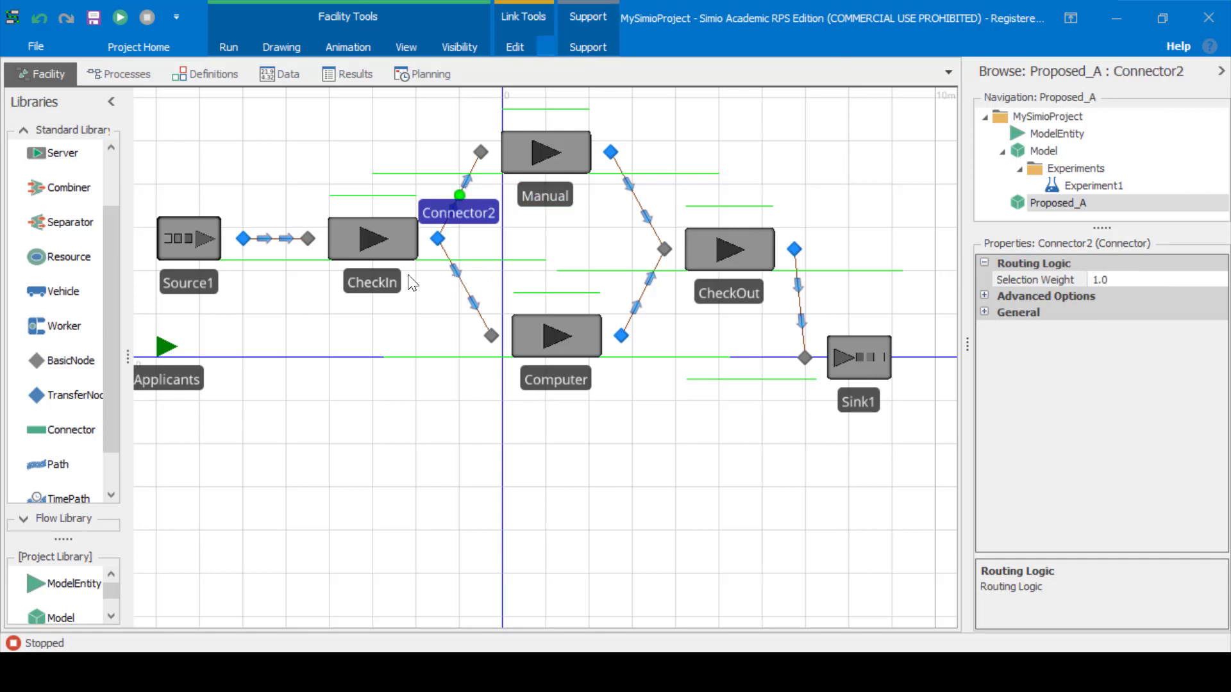
pyautogui.click(461, 289)
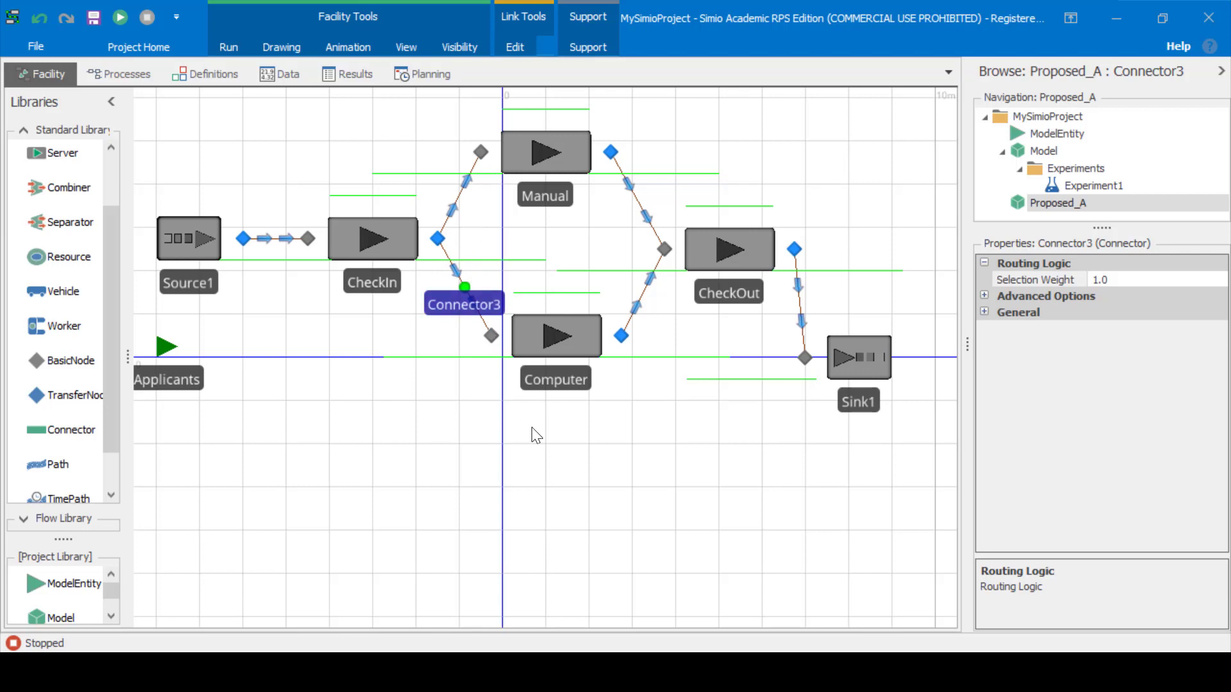
pyautogui.click(579, 472)
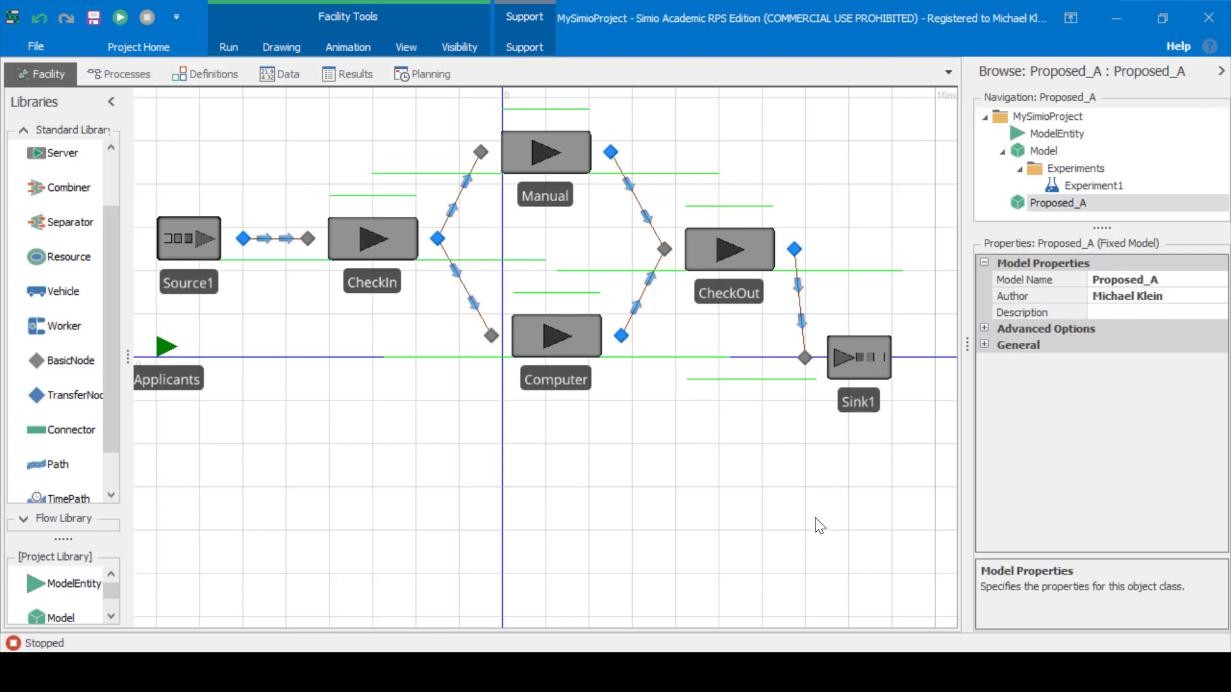